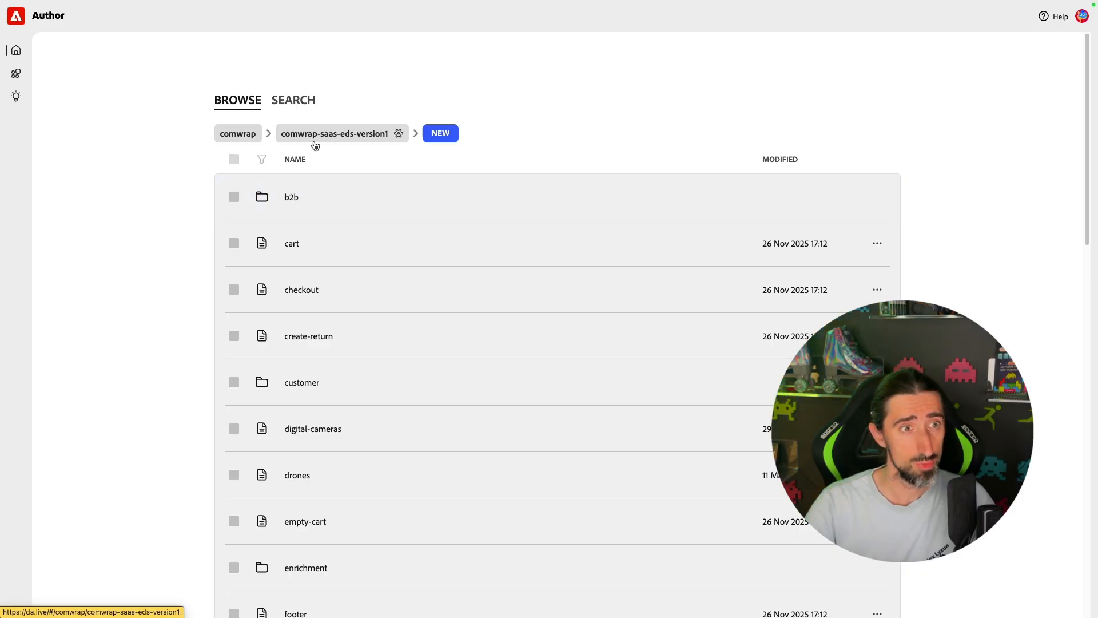
# Step: Look through the site's list of files and folders, and view the Wikipedia Pizza article from beginning to end
pyautogui.scroll(-10, 338, 341)
pyautogui.scroll(10, 340, 339)
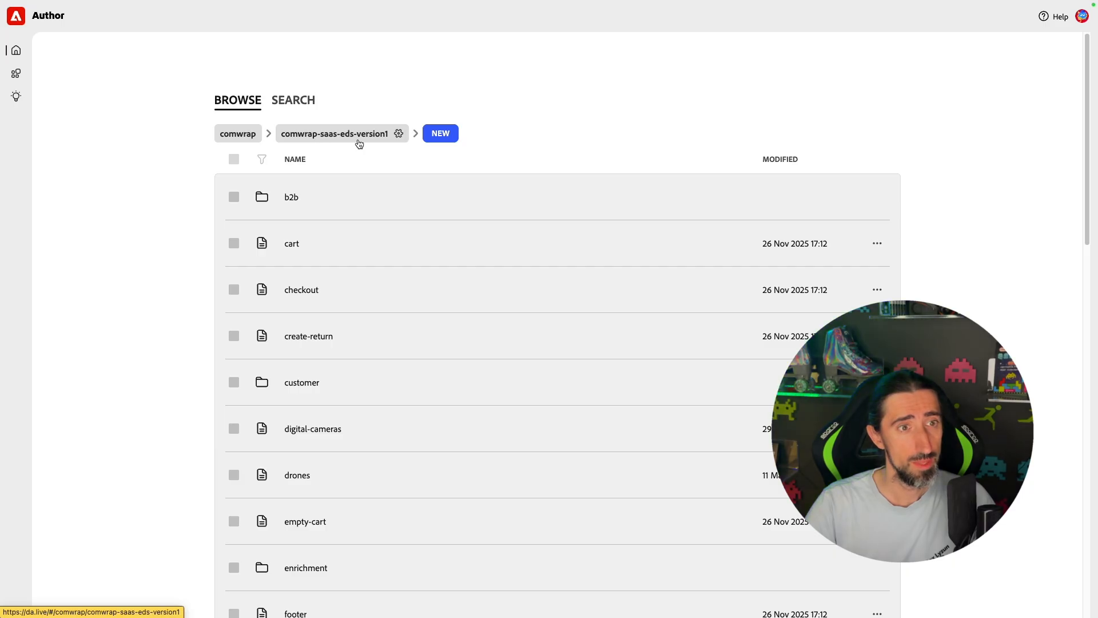
pyautogui.scroll(-8, 387, 389)
pyautogui.scroll(-3, 388, 389)
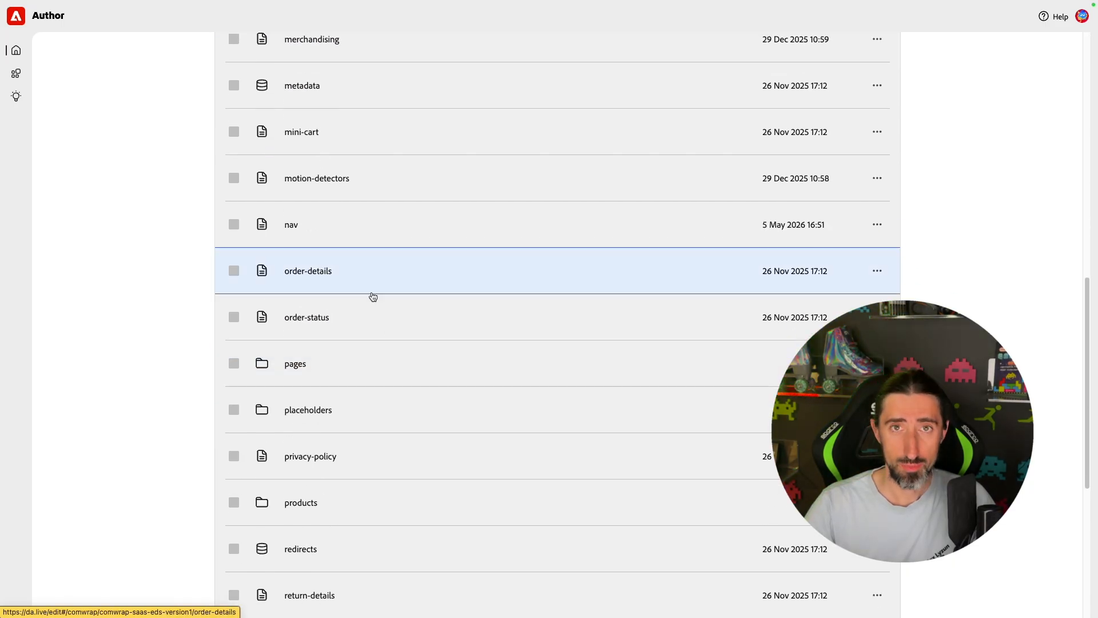
pyautogui.scroll(-6, 372, 296)
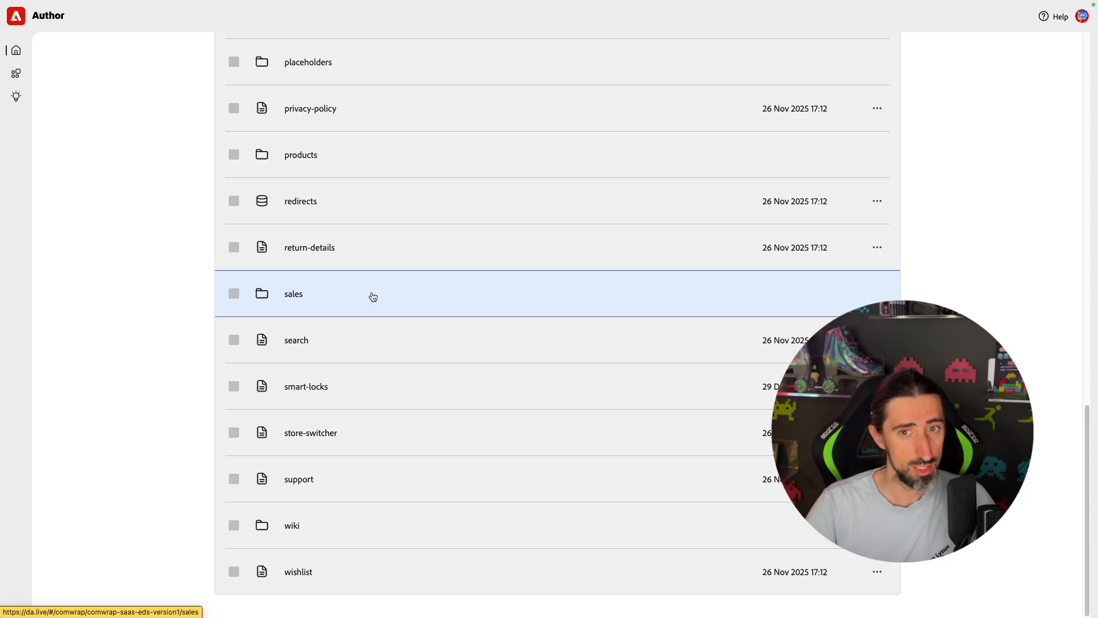
pyautogui.scroll(18, 373, 296)
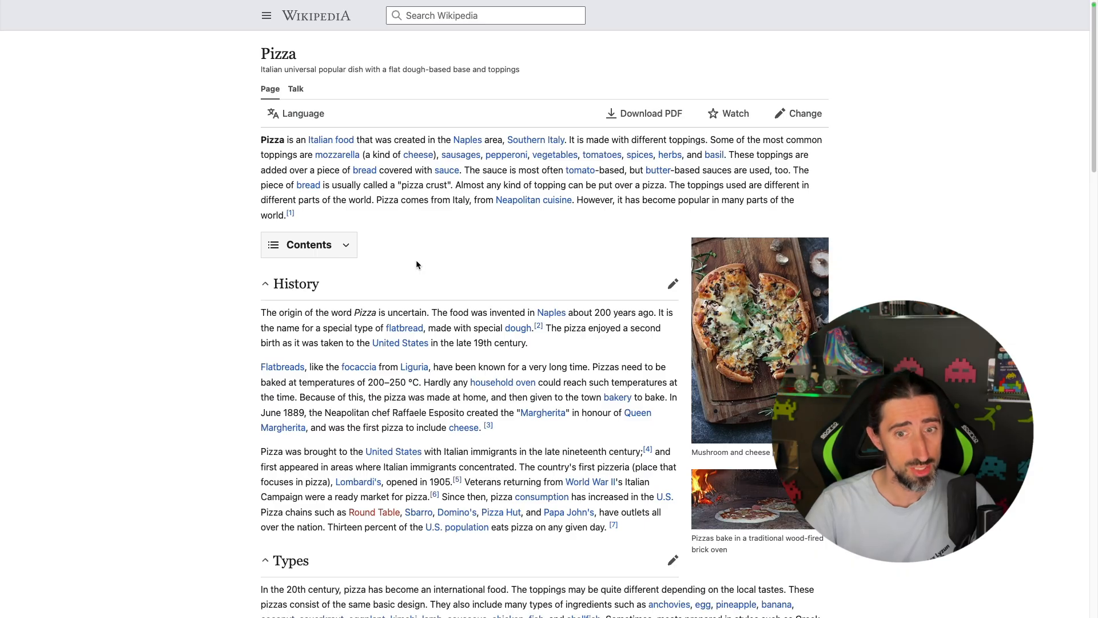
pyautogui.scroll(-20, 443, 410)
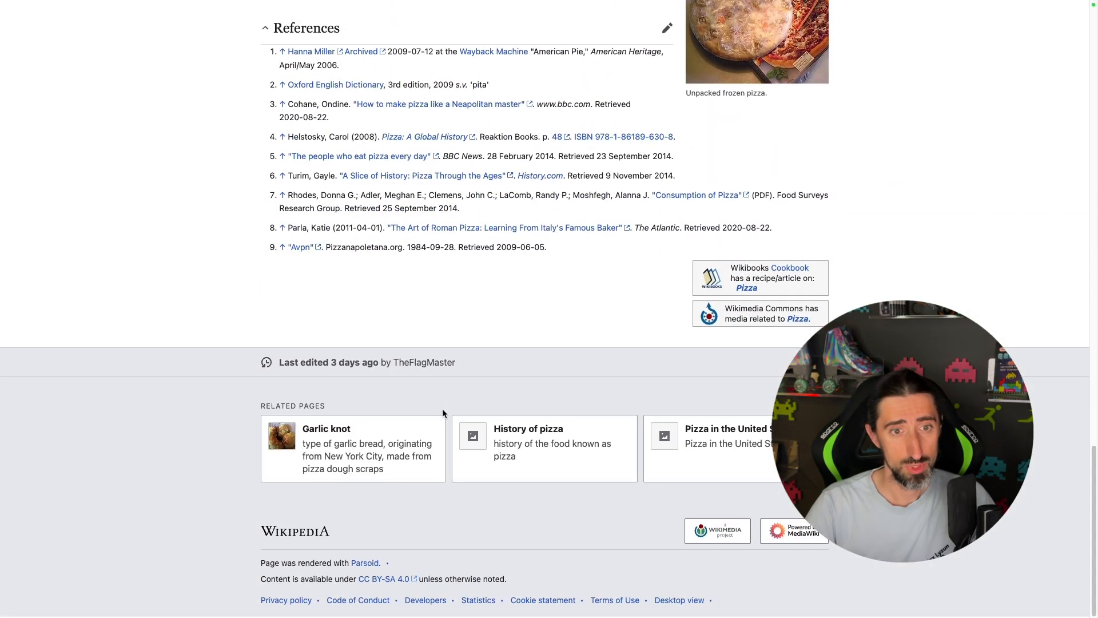
pyautogui.scroll(20, 442, 408)
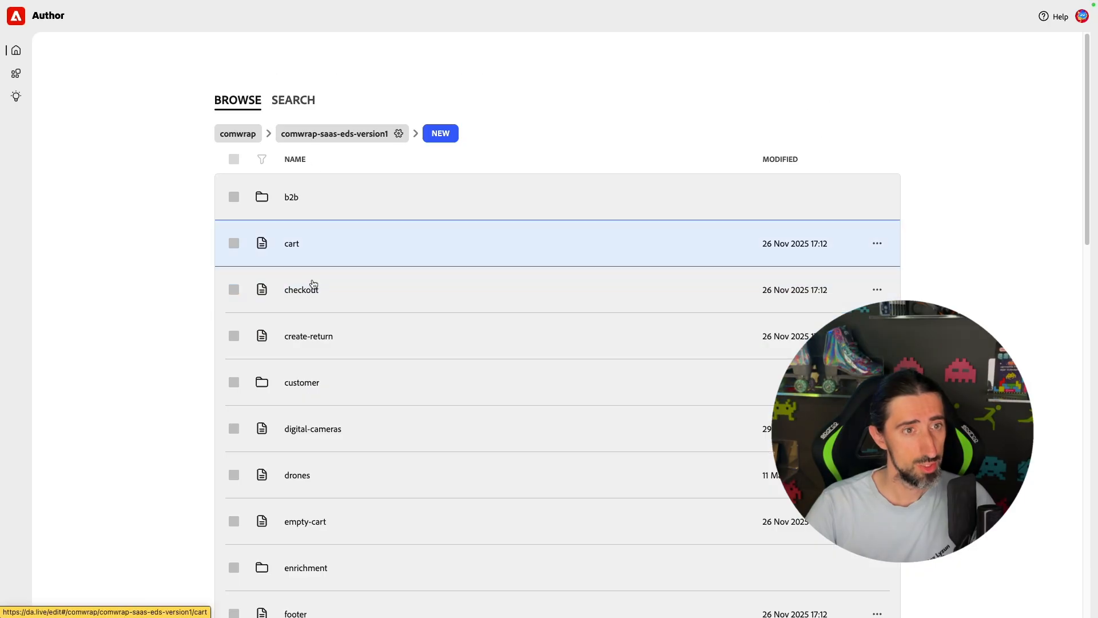
# Step: Create a new document named test in the comwrap-saas-eds-version1 site
pyautogui.click(442, 134)
pyautogui.click(441, 178)
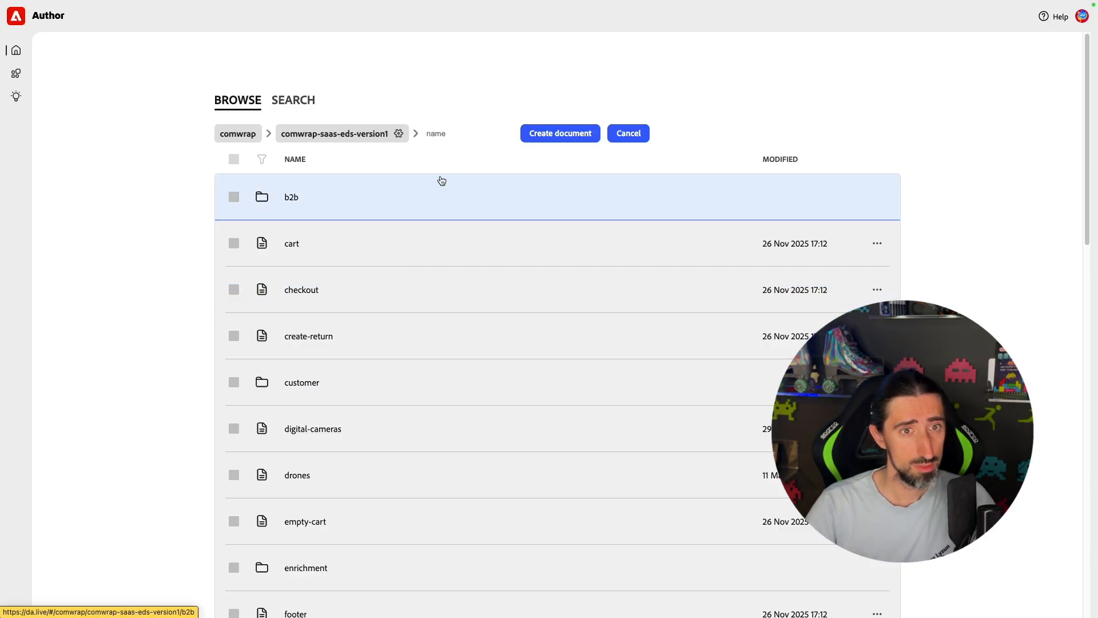
pyautogui.write('test')
pyautogui.click(554, 133)
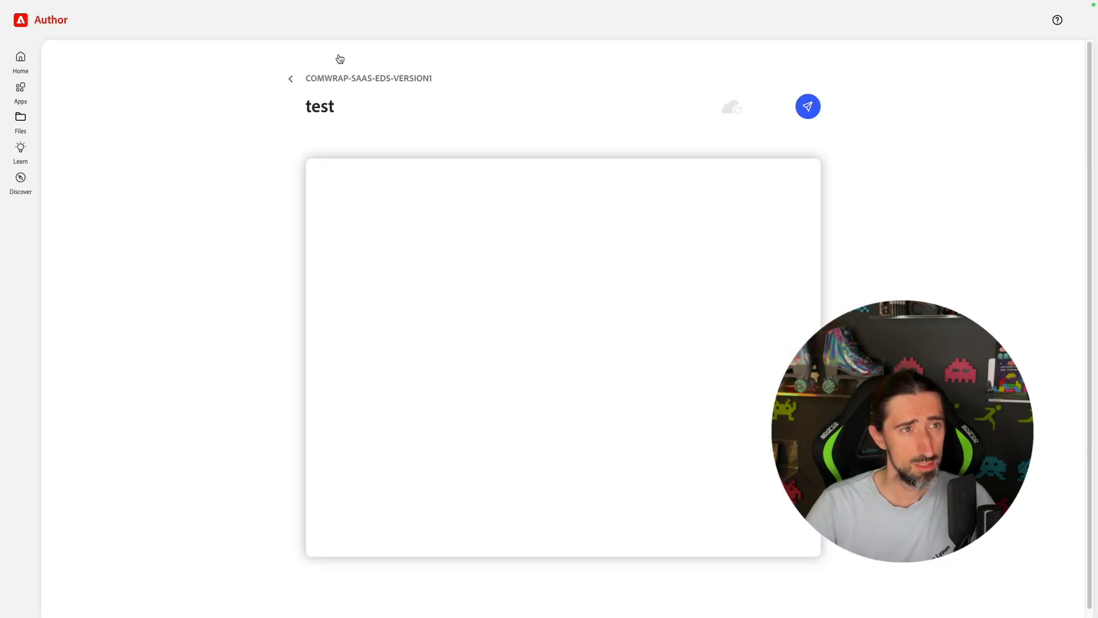
# Step: Copy the entire Wikipedia Pizza page and paste it into the test document, normalizing the spaces
pyautogui.moveTo(250, 3)
pyautogui.click(395, 25)
pyautogui.press('super+a')
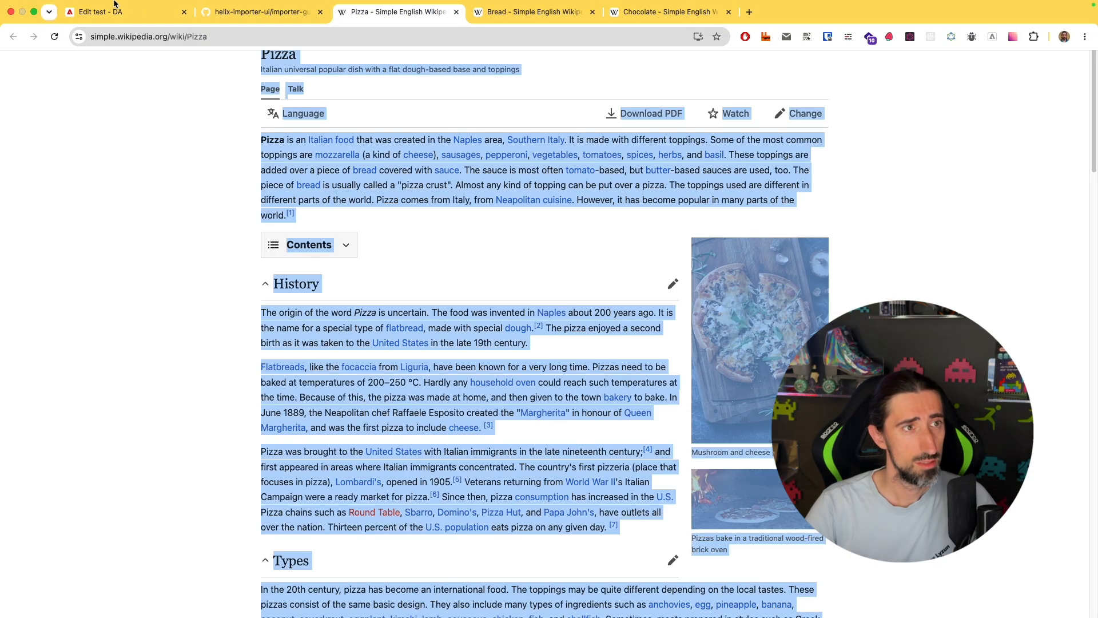
pyautogui.press('super+c')
pyautogui.click(113, 25)
pyautogui.click(438, 270)
pyautogui.press('super+v')
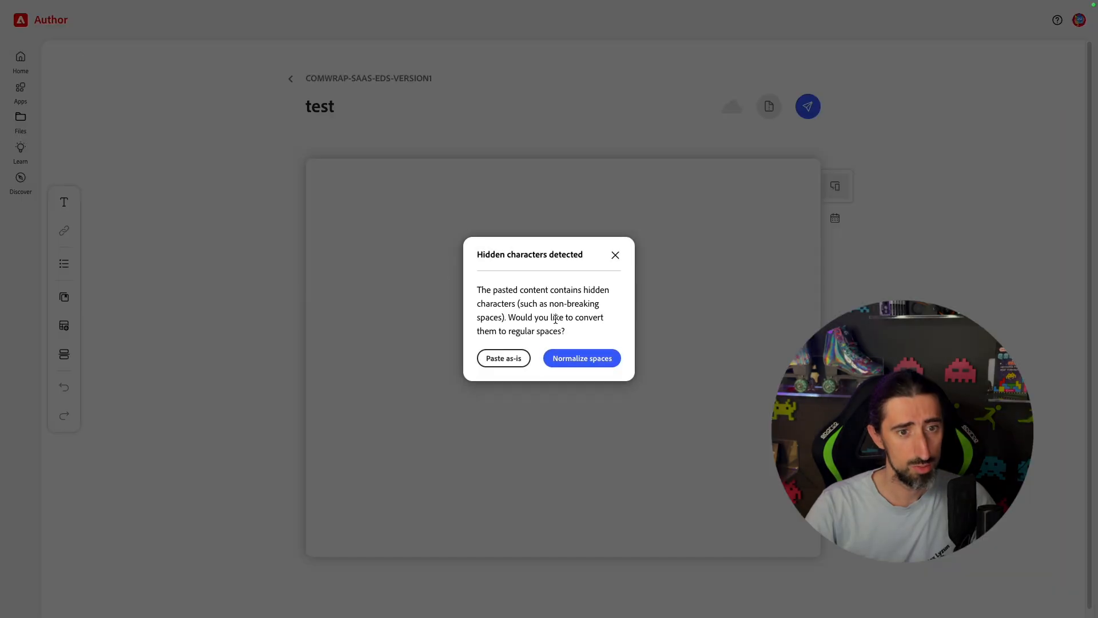
pyautogui.click(583, 358)
# Step: Examine how the pasted Wikipedia content came through in the test document, and return to the site's file list
pyautogui.scroll(-5, 585, 360)
pyautogui.scroll(-20, 585, 359)
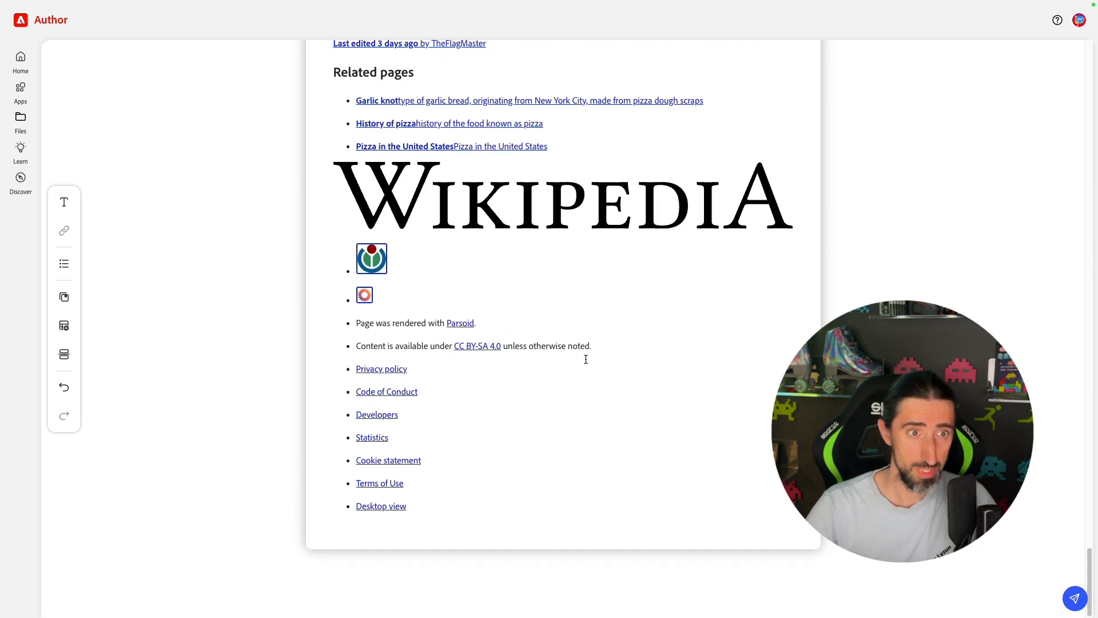
pyautogui.scroll(20, 586, 359)
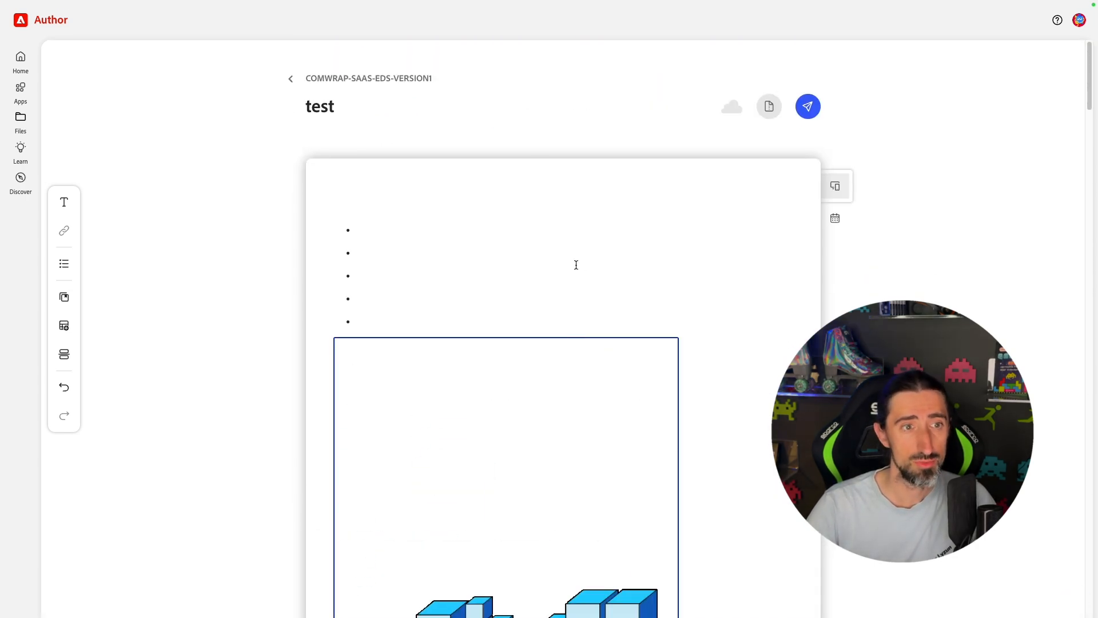
pyautogui.scroll(-6, 734, 388)
pyautogui.scroll(4, 734, 388)
pyautogui.scroll(-20, 735, 387)
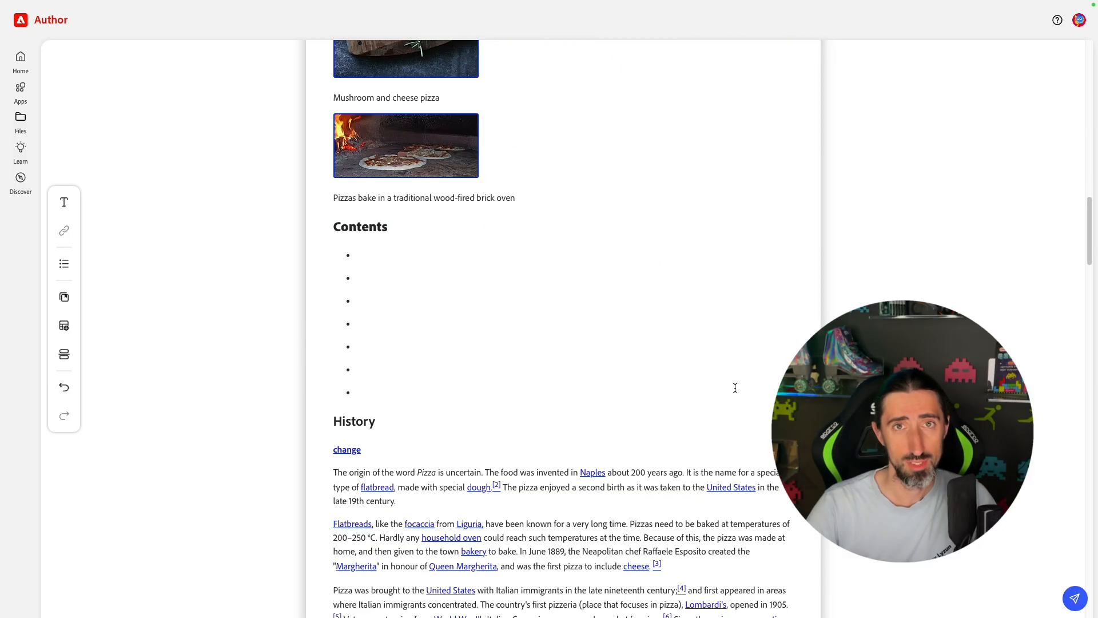
pyautogui.scroll(6, 735, 387)
pyautogui.scroll(15, 735, 388)
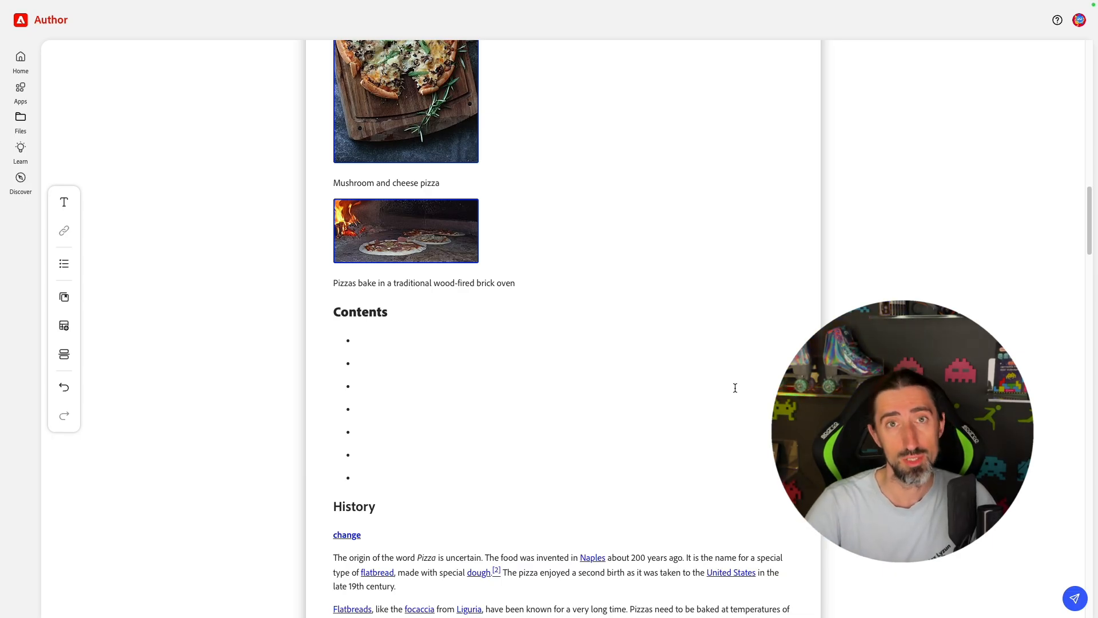
pyautogui.scroll(-5, 563, 329)
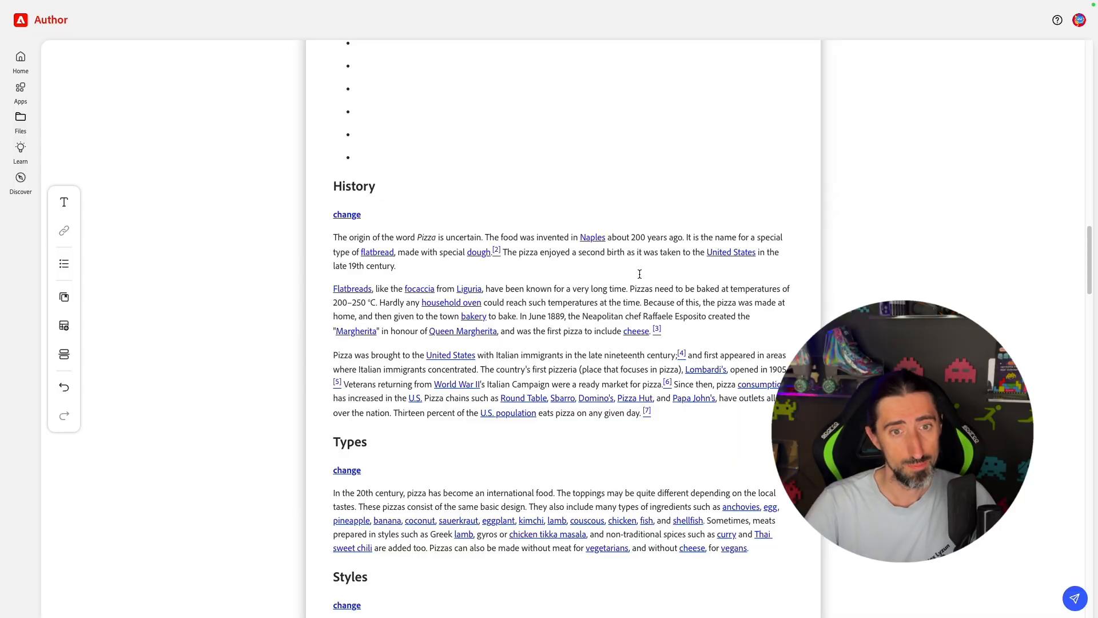
pyautogui.scroll(10, 639, 274)
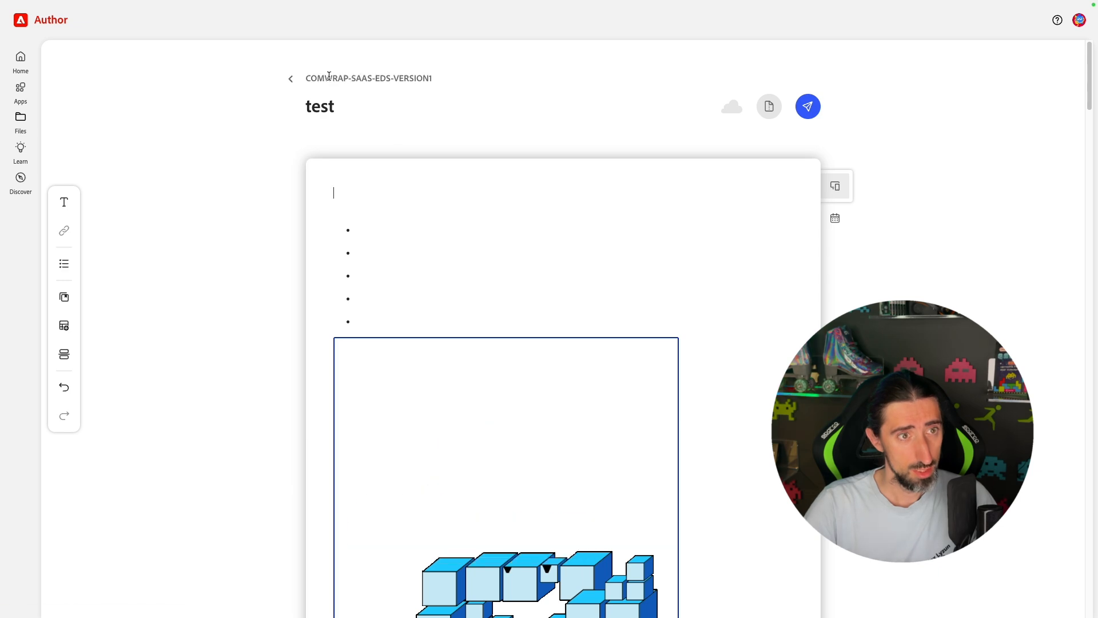
pyautogui.click(368, 78)
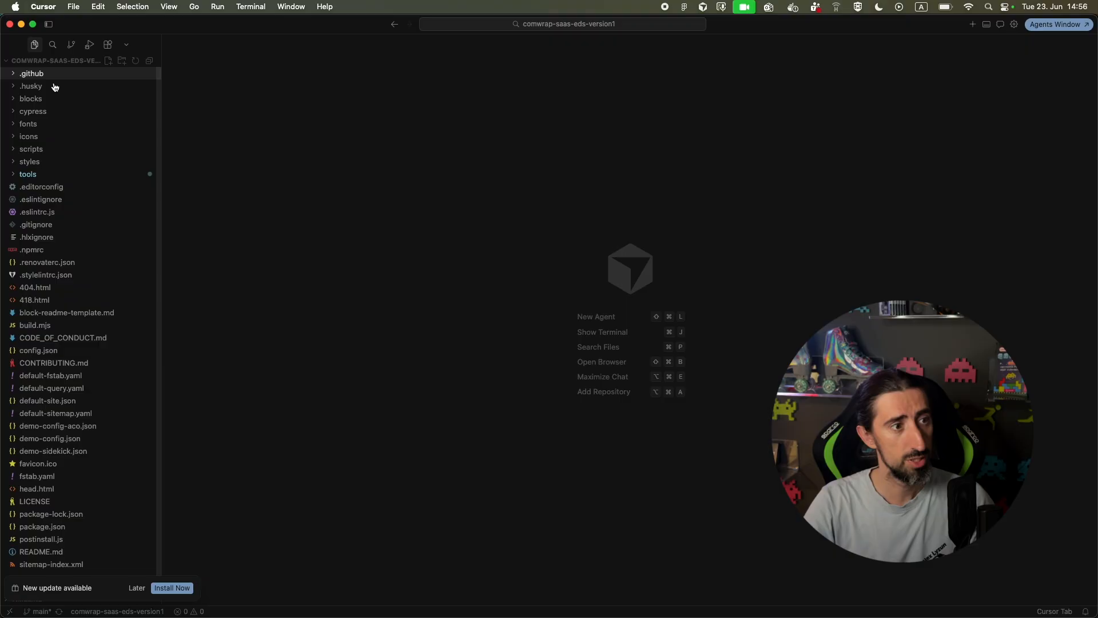
# Step: In the Cursor project, view the contents of the blocks folder, and open a terminal at the project root
pyautogui.click(66, 99)
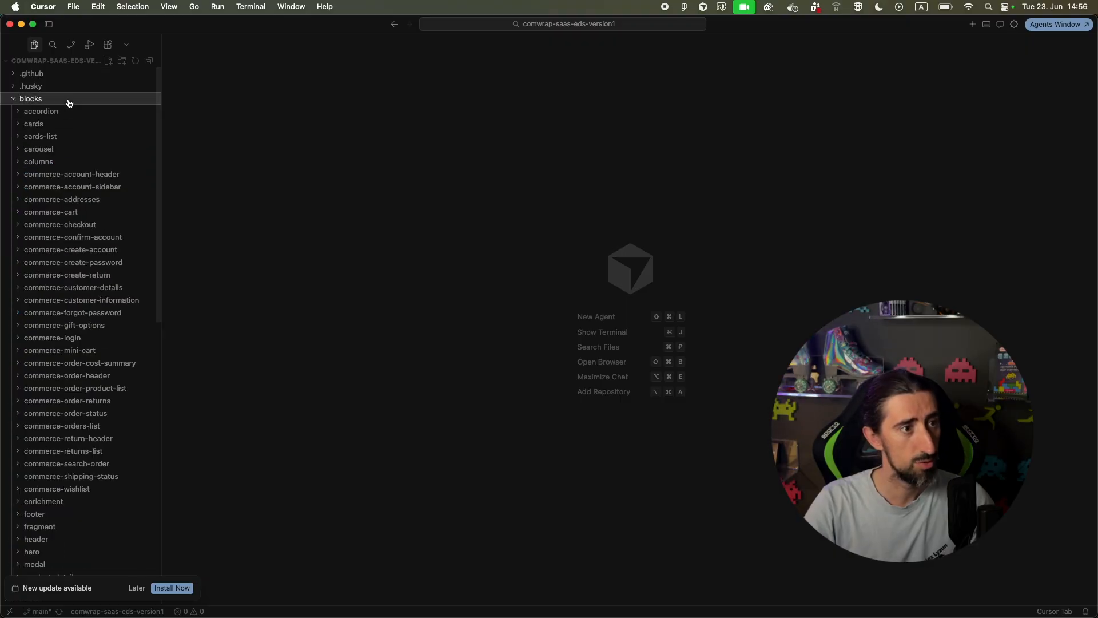
pyautogui.click(66, 100)
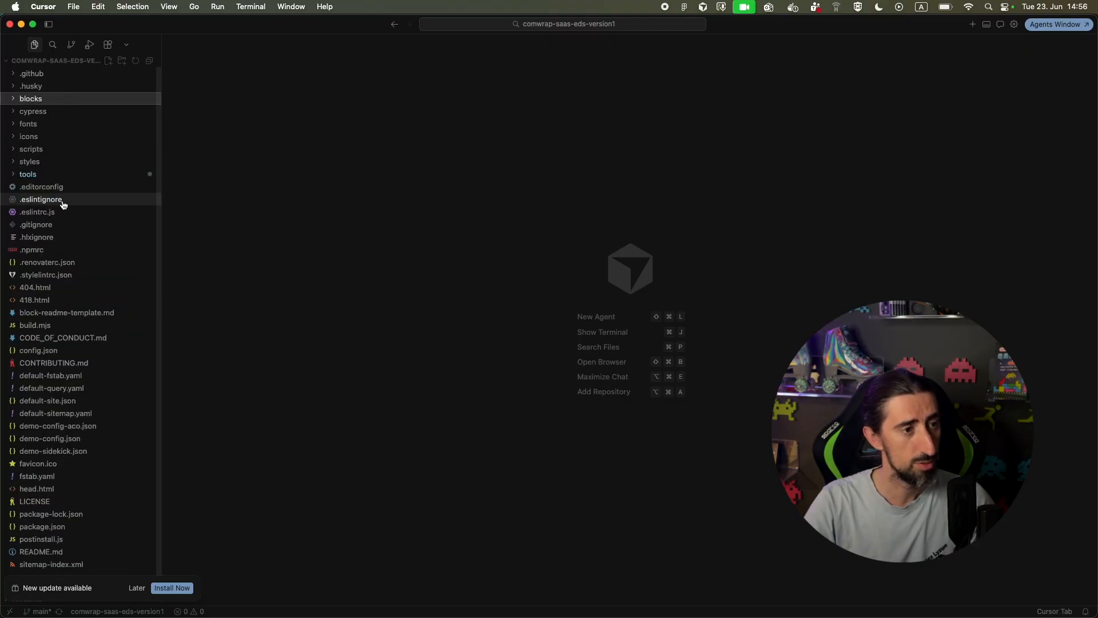
pyautogui.click(170, 6)
pyautogui.click(203, 193)
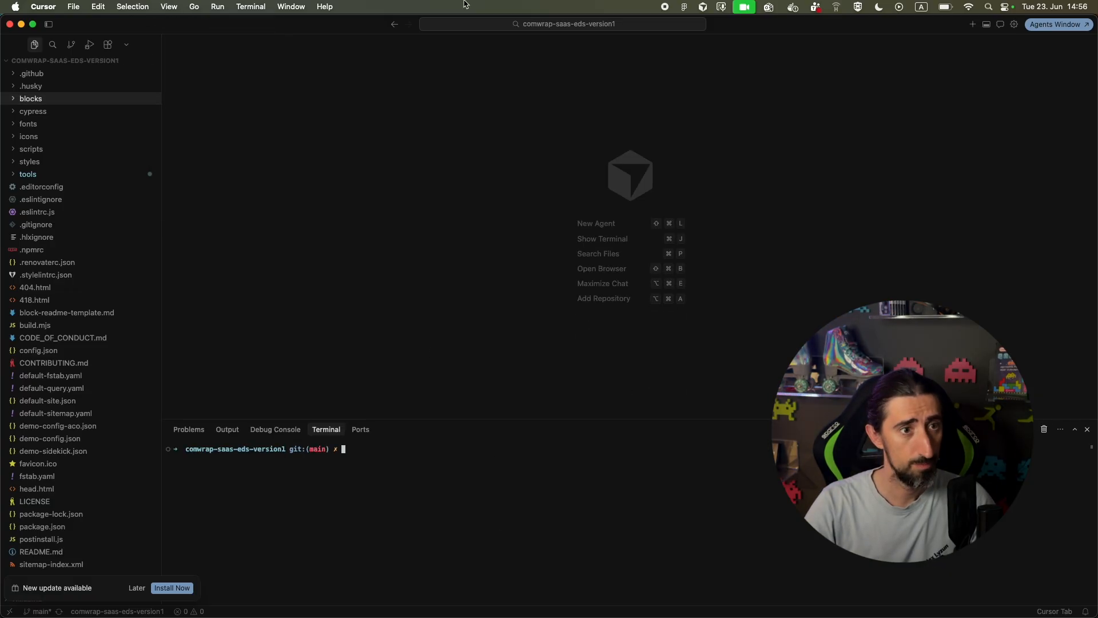
# Step: Switch to Chrome, open the helix-importer-ui repository in a new tab from the importer guidelines, and find its README usage section
pyautogui.hotkey('ctrl', 'Right')
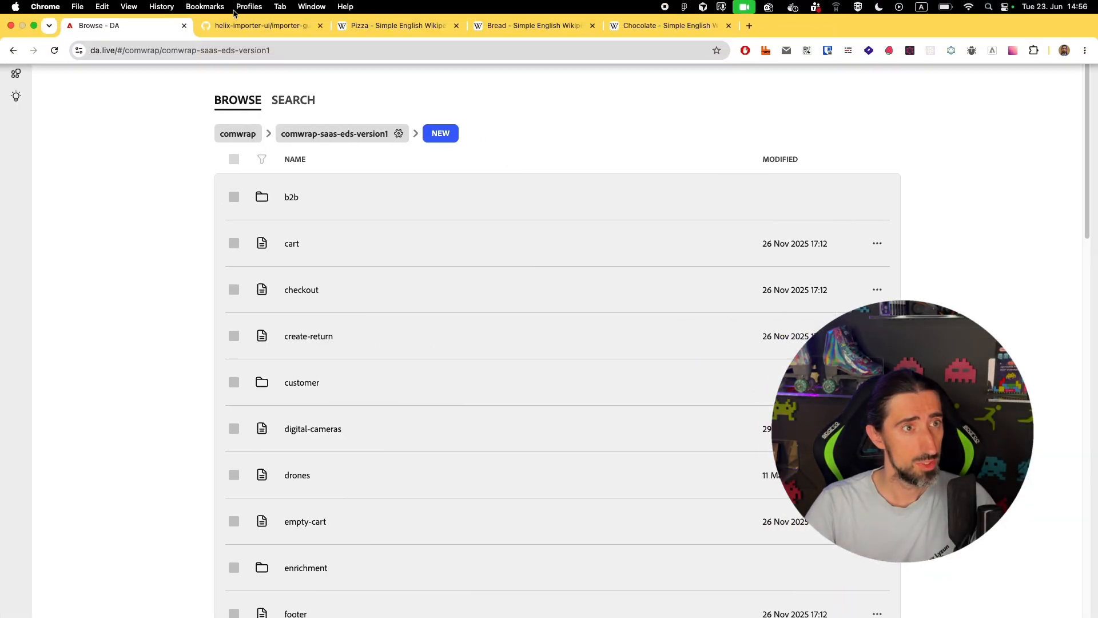
pyautogui.click(218, 32)
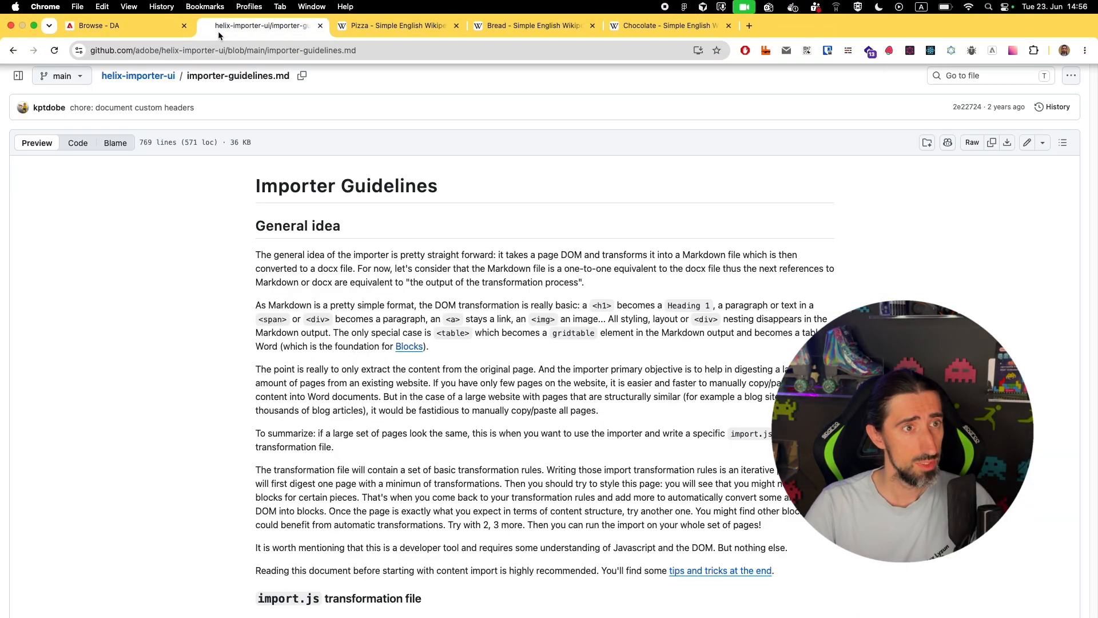
pyautogui.keyDown('super'); pyautogui.click(116, 81); pyautogui.keyUp('super')
pyautogui.click(361, 32)
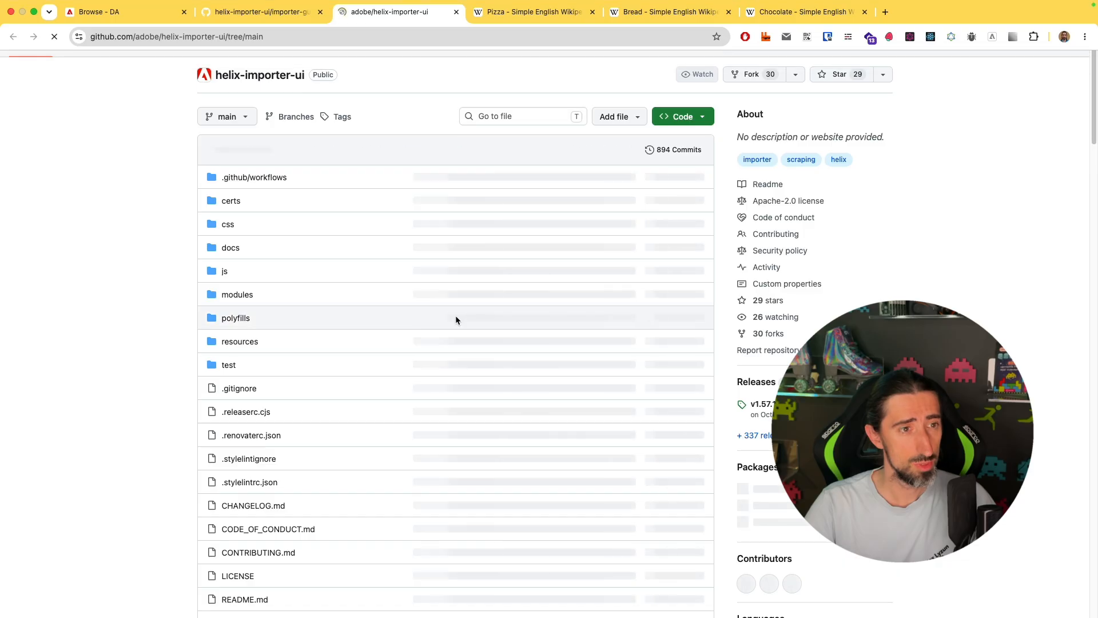
pyautogui.scroll(-10, 273, 334)
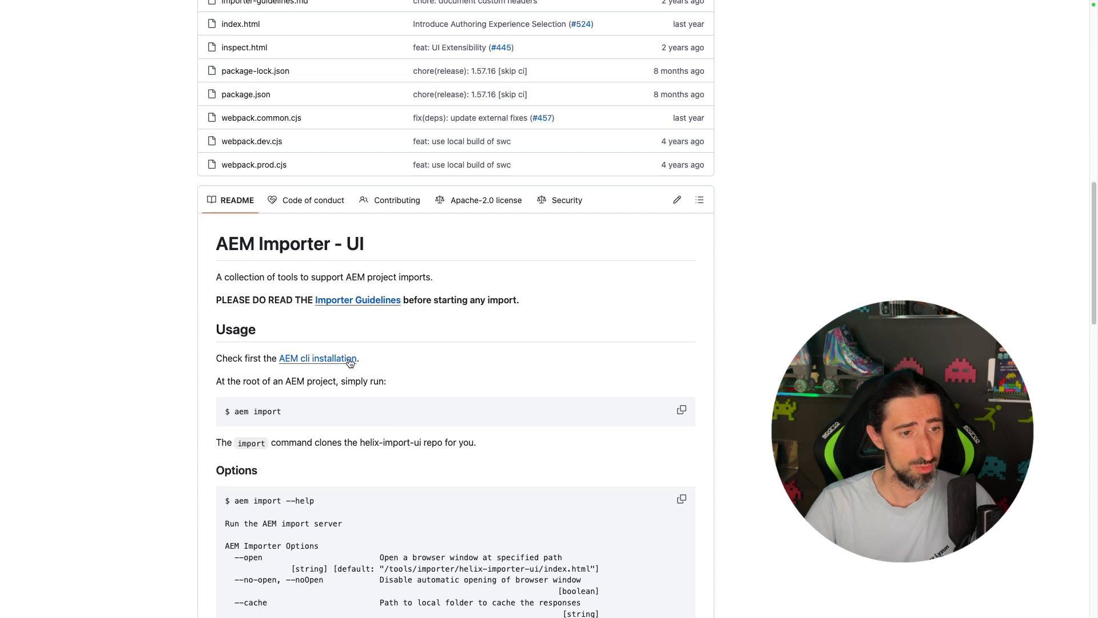
# Step: Examine the aem import command and the linked AEM CLI installation command, and return to the importer README
pyautogui.moveTo(235, 411); pyautogui.dragTo(289, 408)
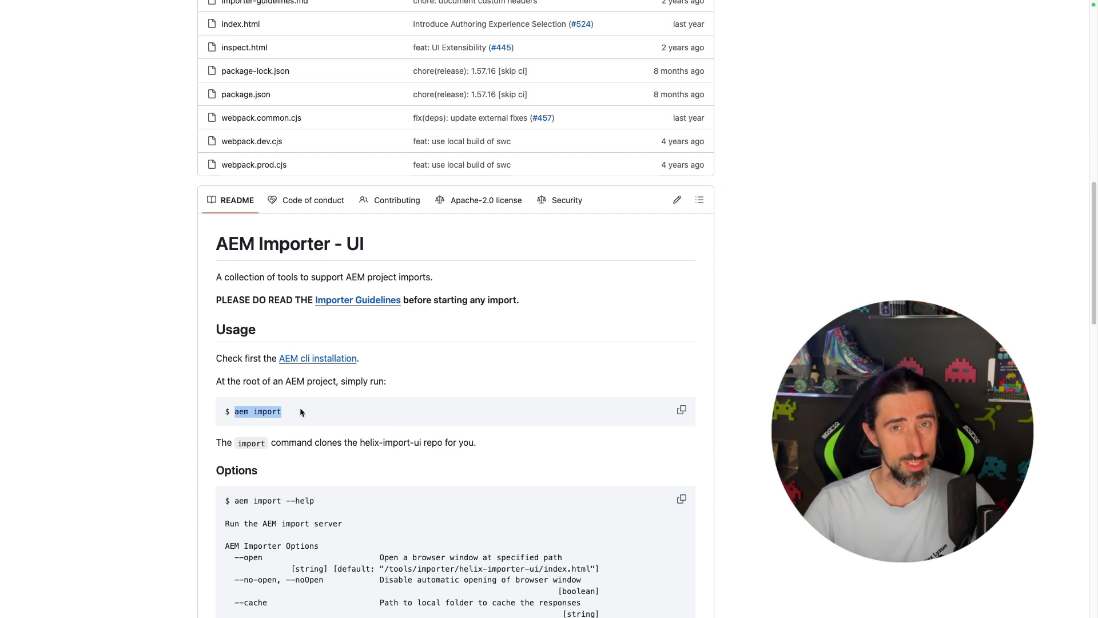
pyautogui.click(392, 363)
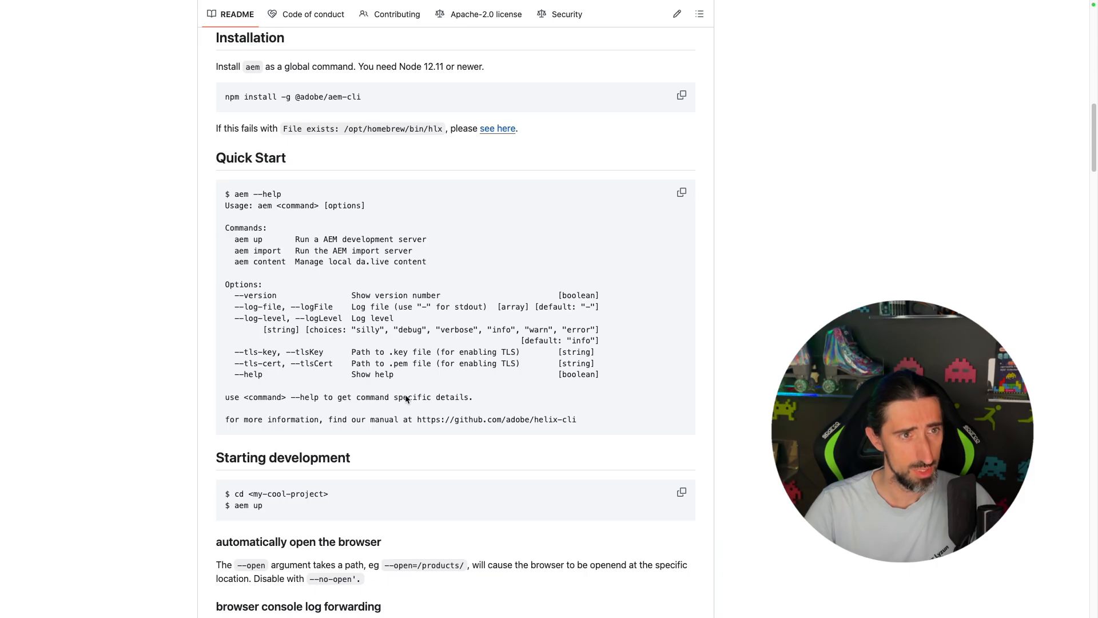
pyautogui.moveTo(227, 96); pyautogui.dragTo(382, 98)
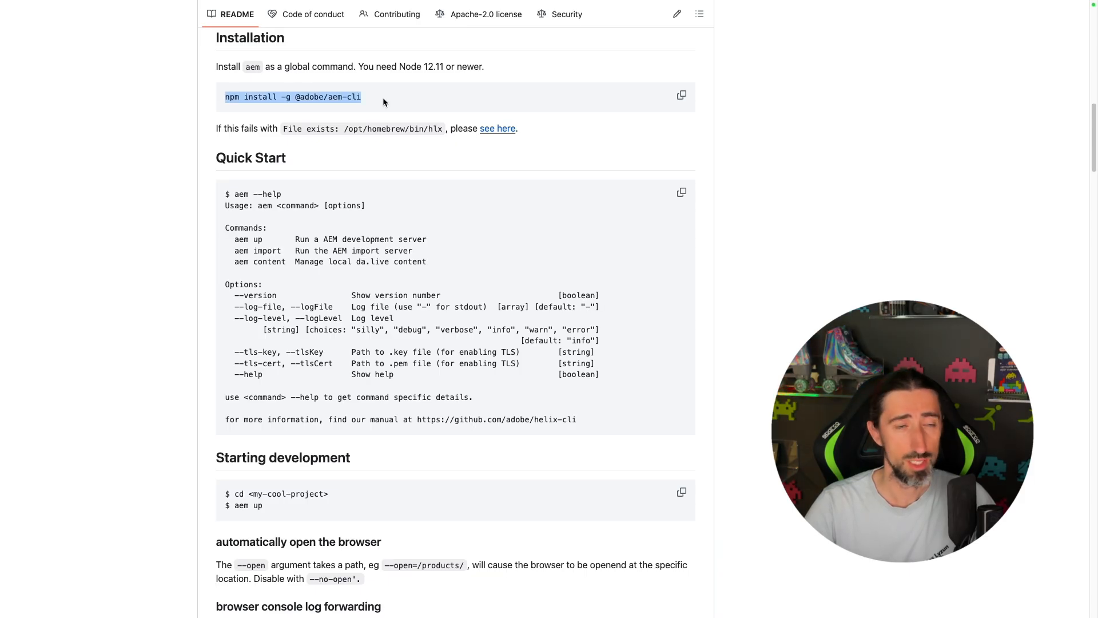
pyautogui.moveTo(251, 3)
pyautogui.click(13, 50)
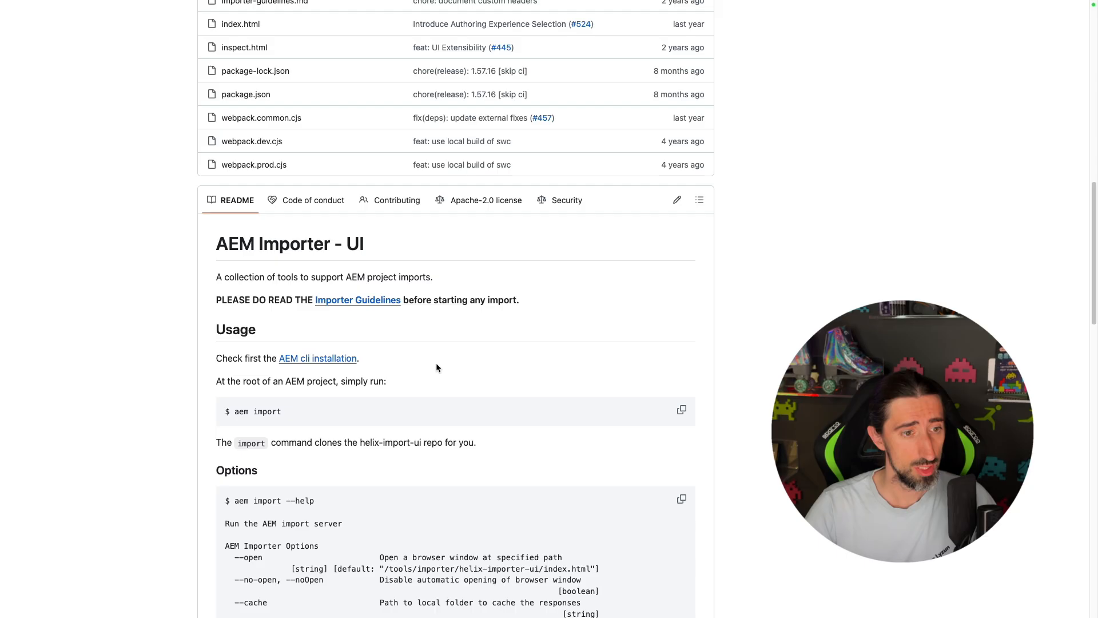
# Step: Copy the import command from the README, and run aem import in the Cursor terminal without the leading dollar sign
pyautogui.click(681, 411)
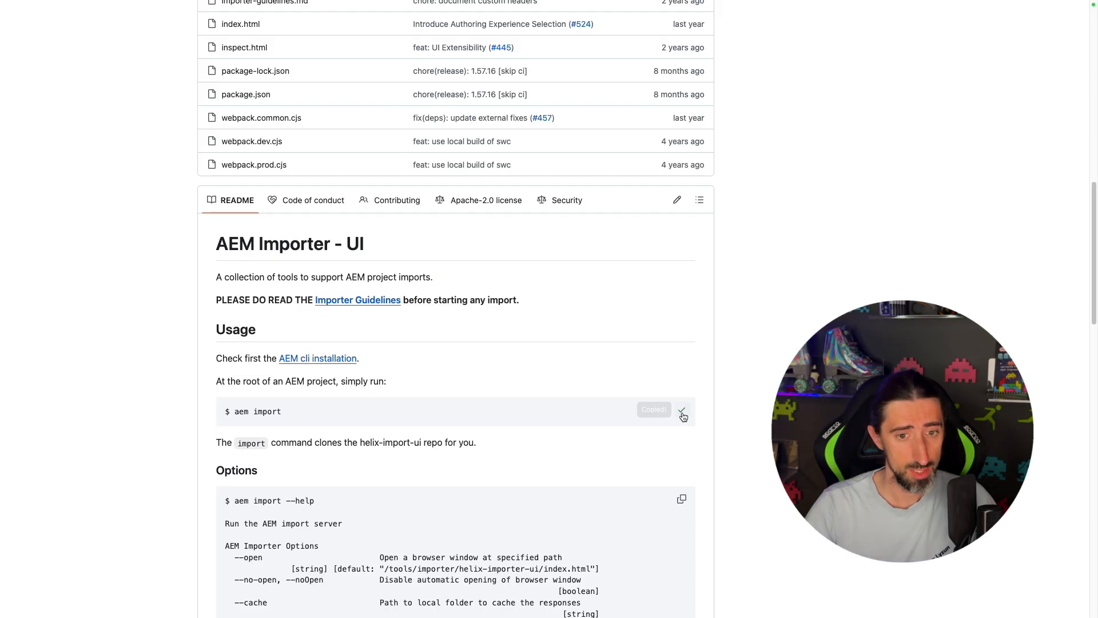
pyautogui.scroll(12, 507, 310)
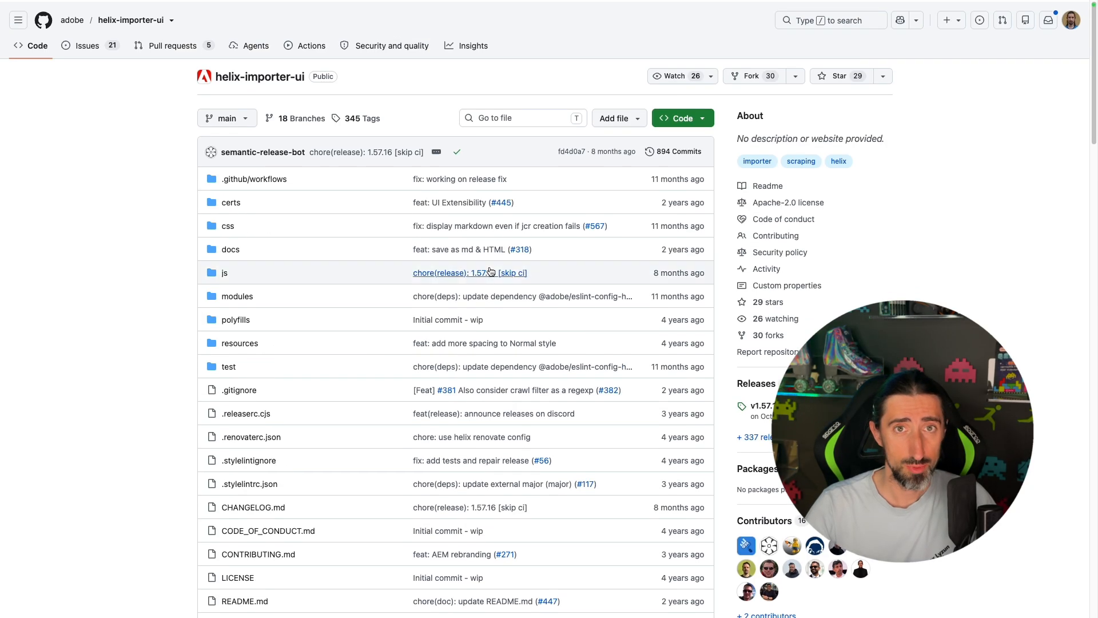
pyautogui.scroll(-8, 489, 266)
pyautogui.scroll(9, 489, 266)
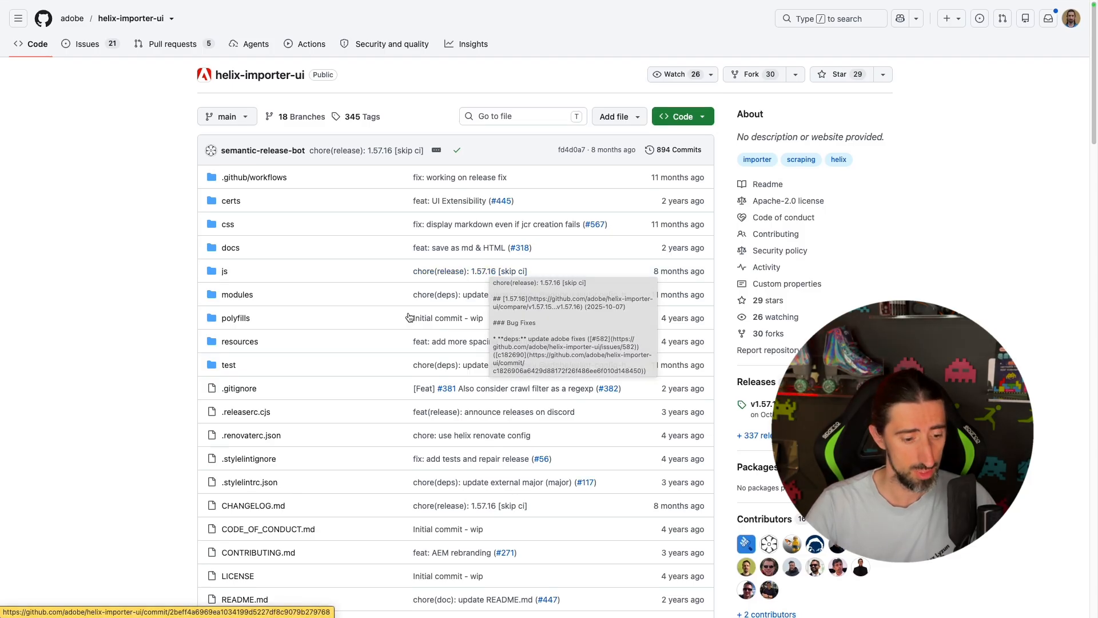
pyautogui.hotkey('ctrl', 'Left')
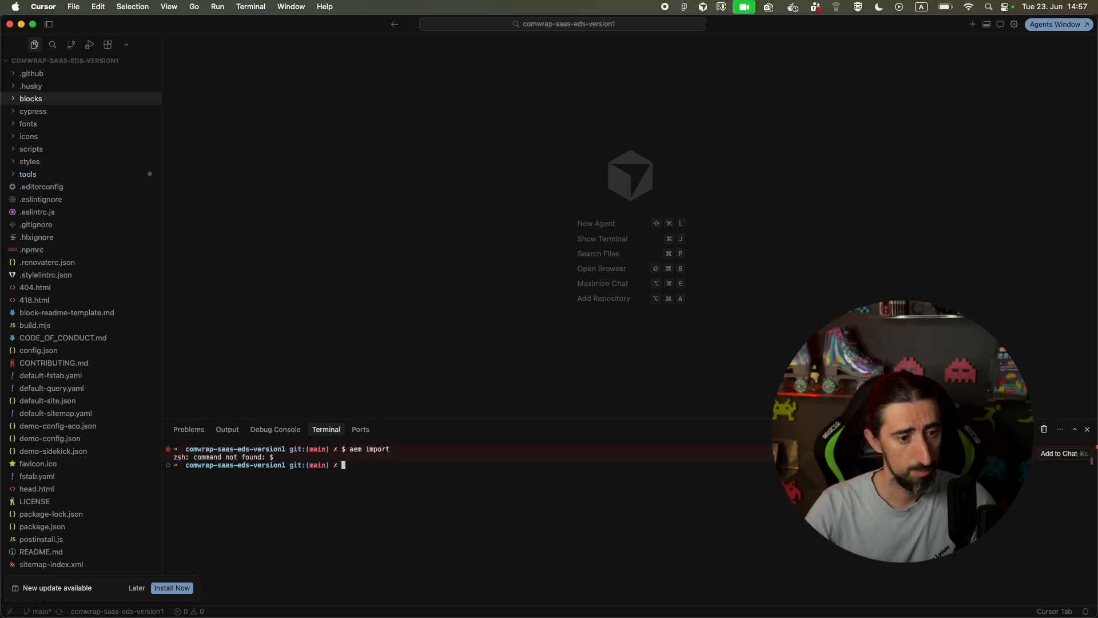
pyautogui.press('Up')
pyautogui.press('BackSpace')
pyautogui.press('BackSpace')
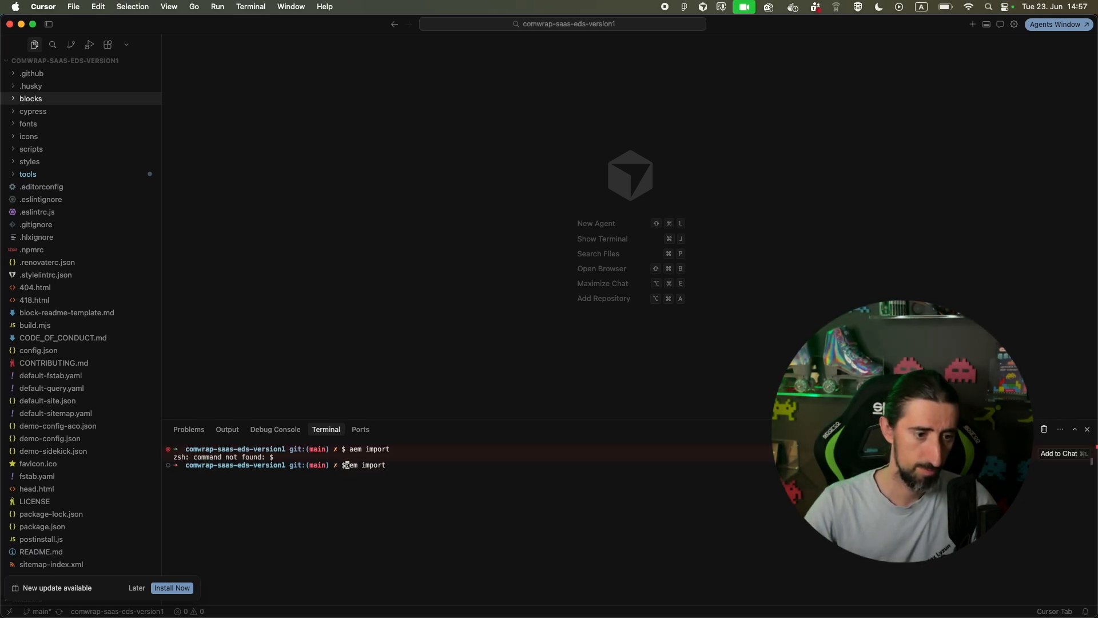
pyautogui.press('Return')
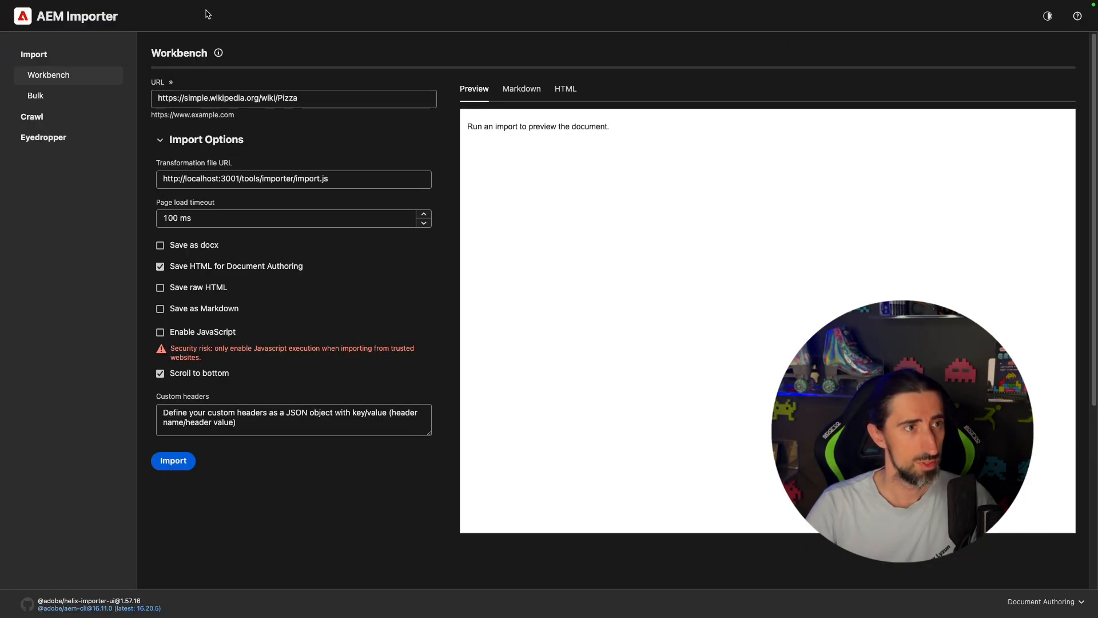
# Step: Highlight the local host and port in the AEM Importer page's address
pyautogui.moveTo(207, 15)
pyautogui.moveTo(145, 51); pyautogui.dragTo(99, 53)
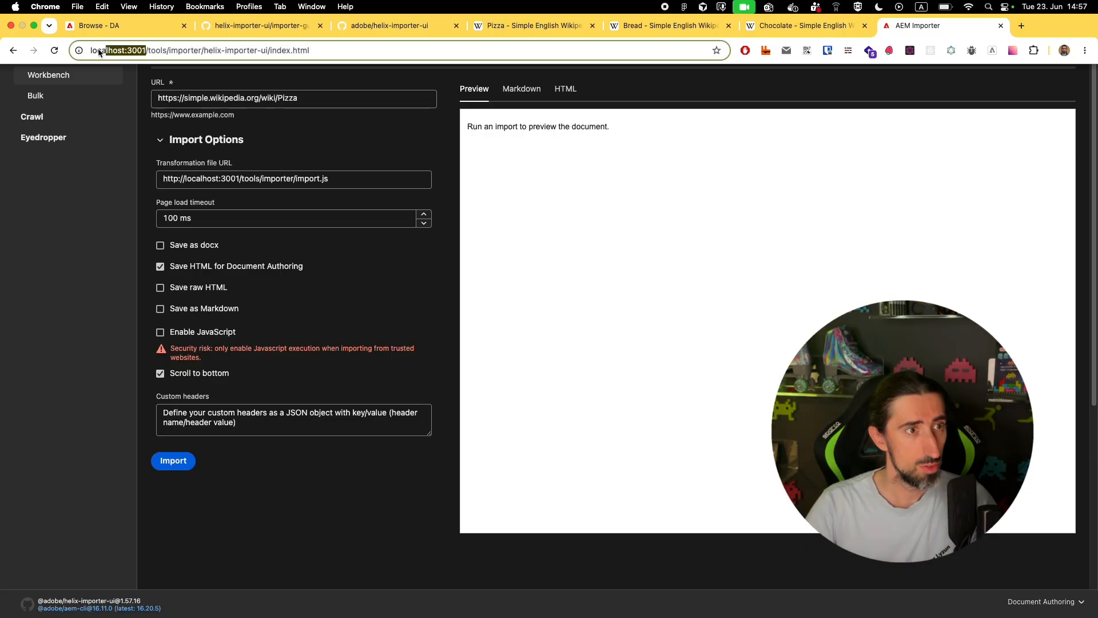
# Step: Switch to Cursor and expand the tools/importer/helix-importer-ui folder to look through its files
pyautogui.click(91, 238)
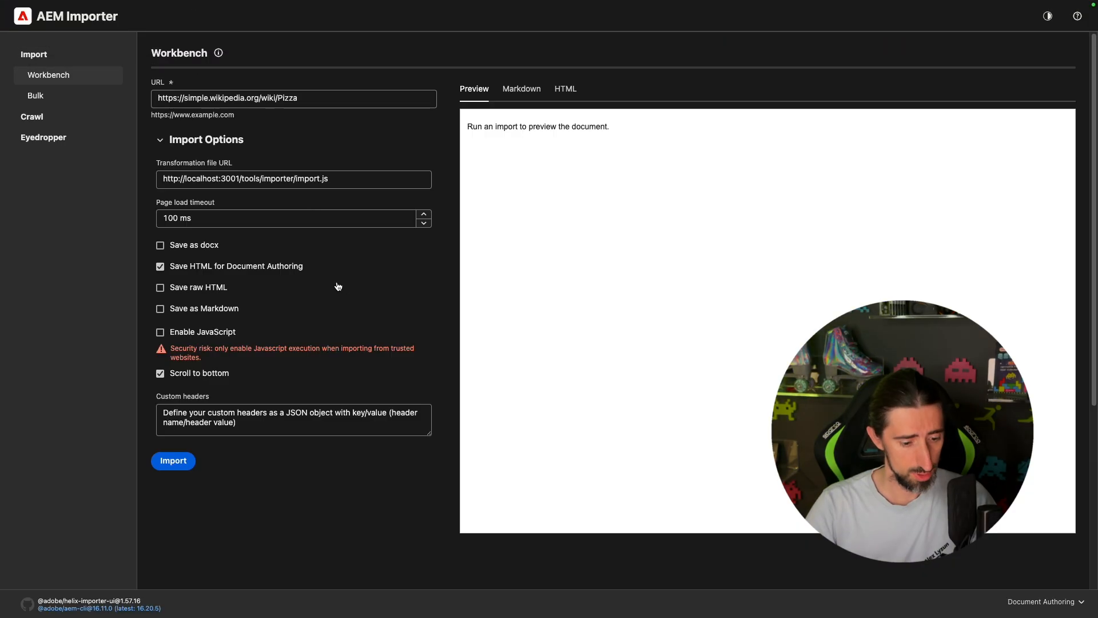
pyautogui.press('super+Tab')
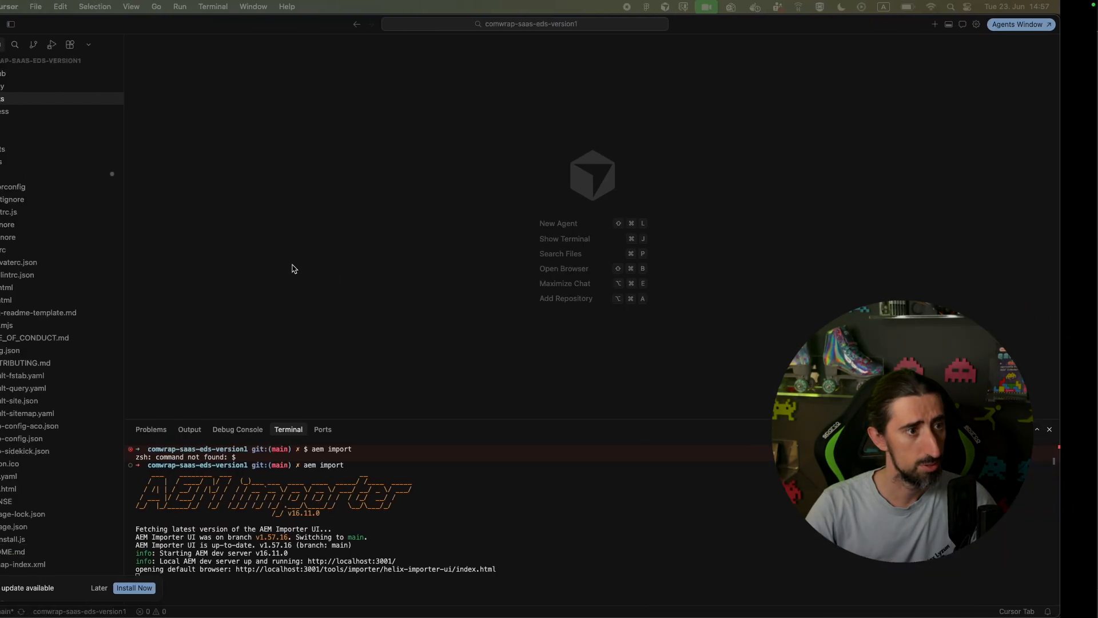
pyautogui.click(28, 174)
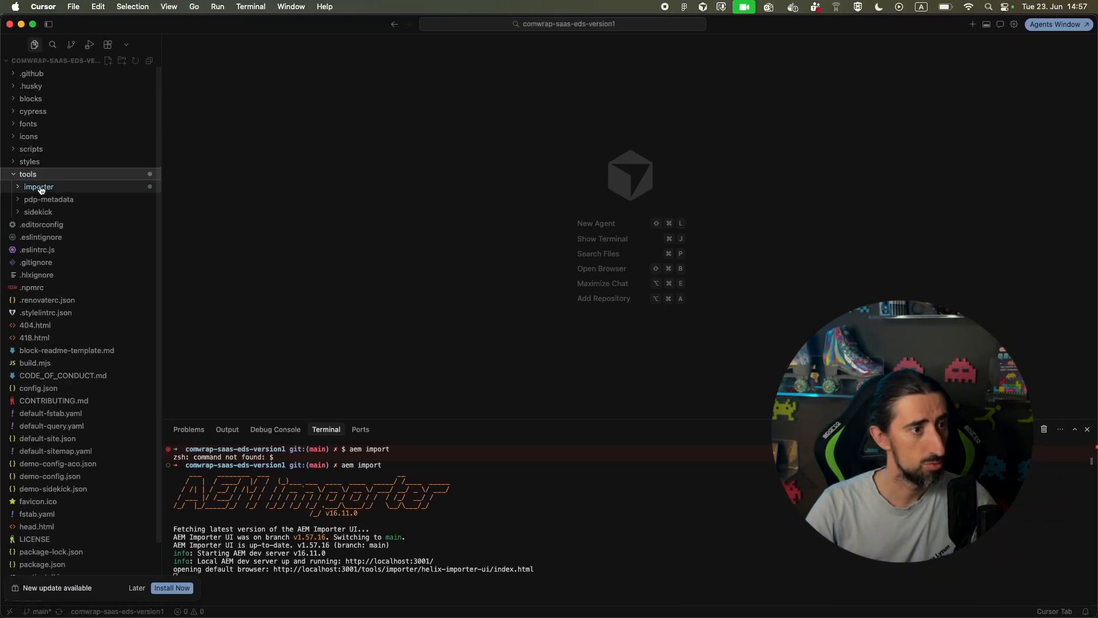
pyautogui.click(39, 186)
pyautogui.click(49, 202)
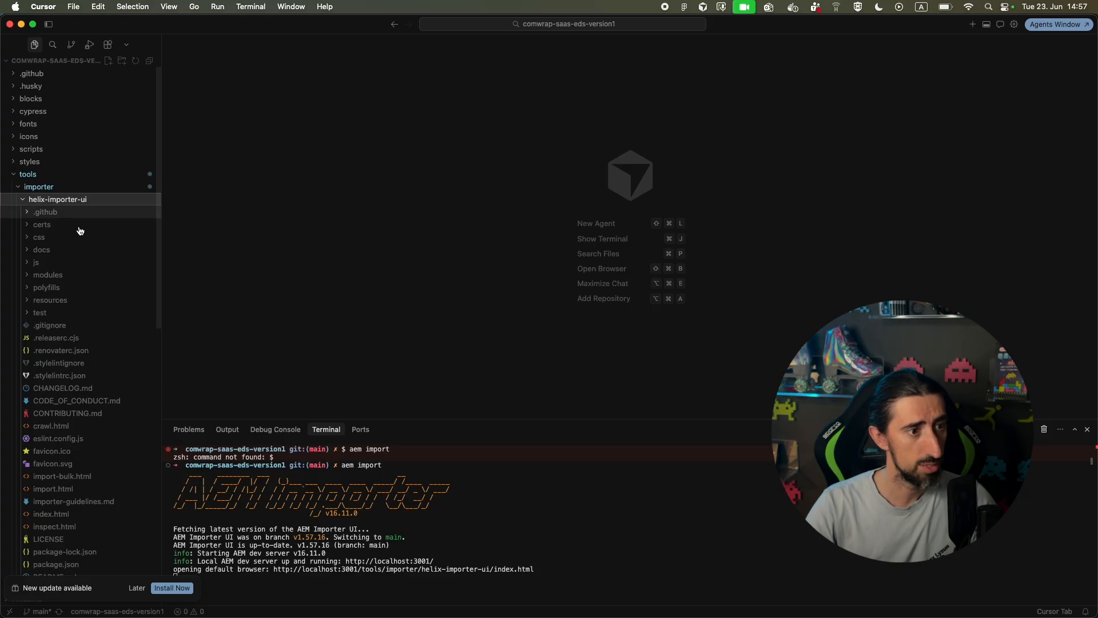
pyautogui.scroll(-3, 121, 348)
# Step: Switch to Chrome and try out the save format options in the AEM Importer Workbench, clearing all of them
pyautogui.press('super+Tab')
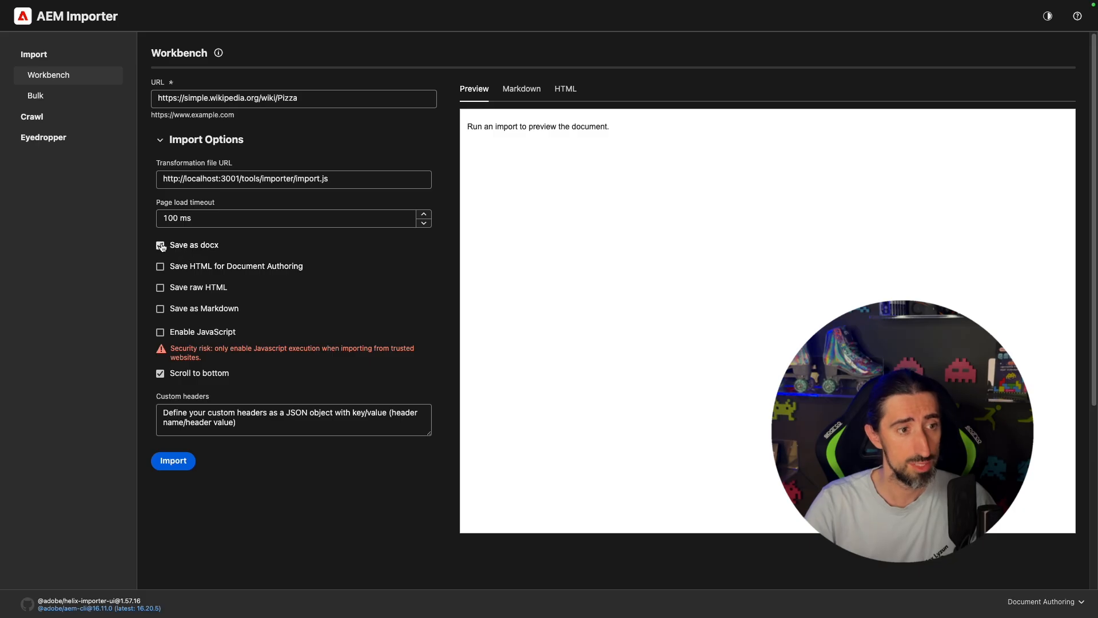
pyautogui.click(160, 308)
pyautogui.click(161, 288)
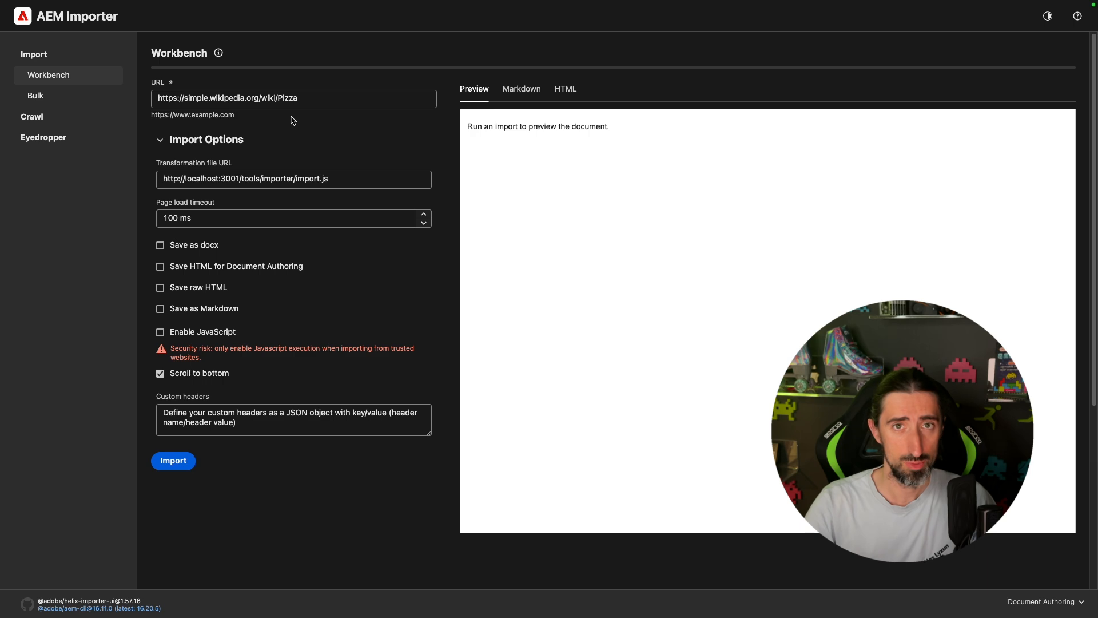
# Step: View the Bulk import page, and return to the Workbench to check its Markdown and Preview outputs
pyautogui.click(35, 95)
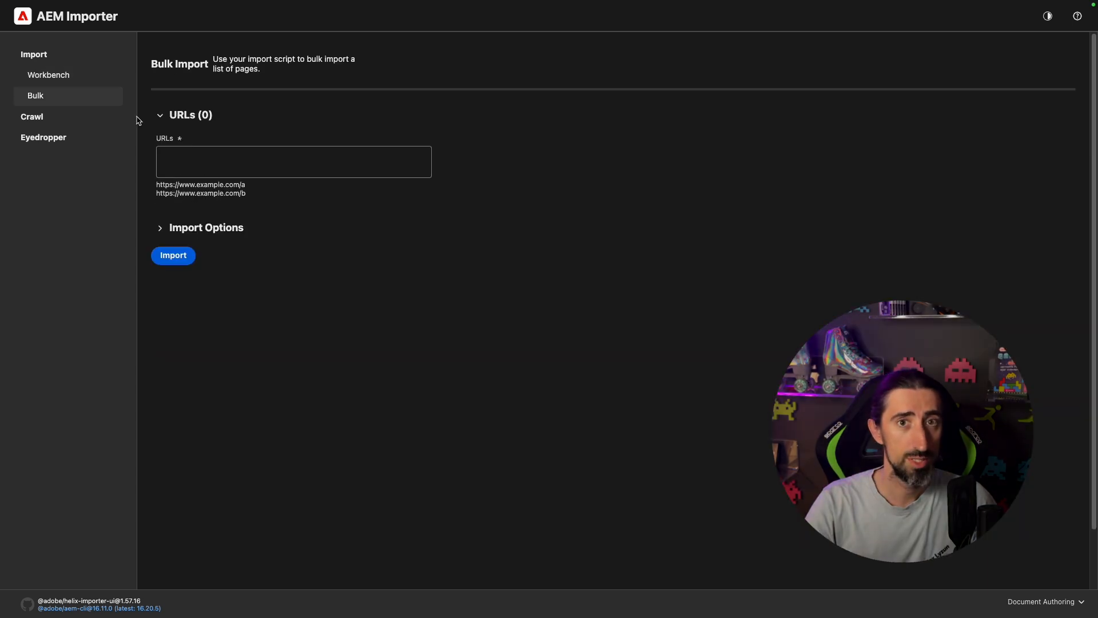
pyautogui.click(60, 81)
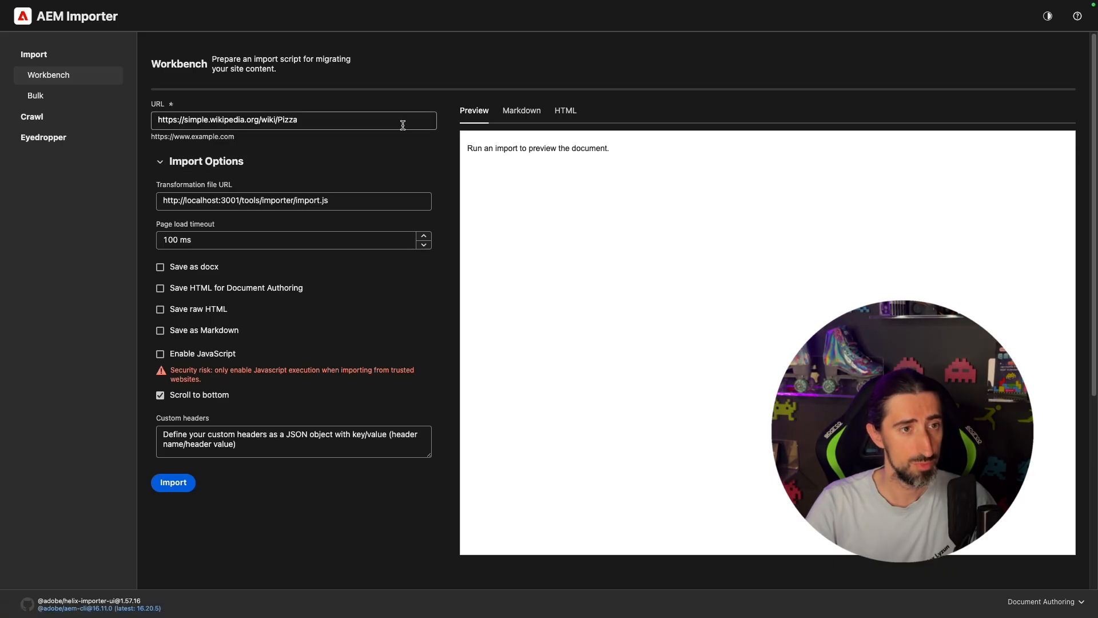
pyautogui.click(505, 113)
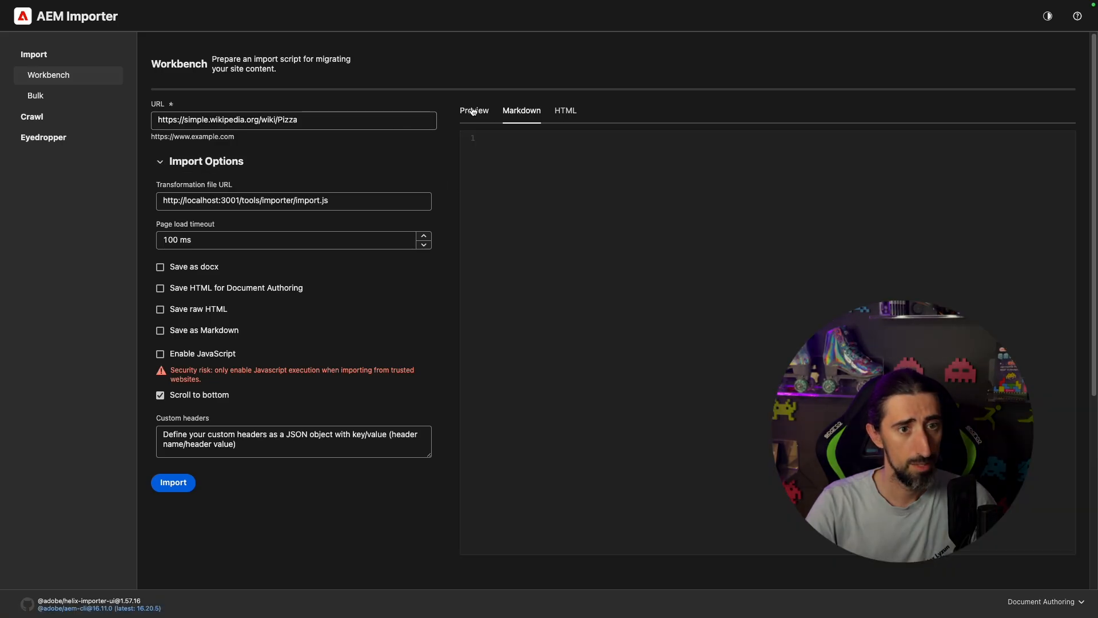
pyautogui.click(473, 112)
# Step: Highlight the Wikipedia Pizza page URL and the import.js transformation file URL in the Workbench
pyautogui.doubleClick(311, 123)
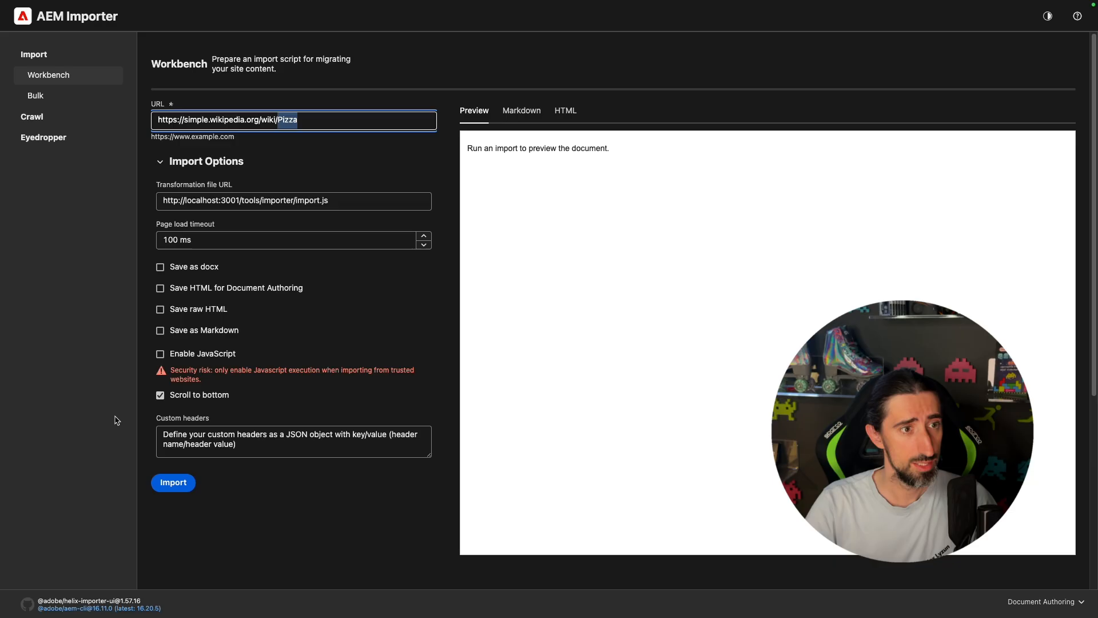
pyautogui.moveTo(297, 120); pyautogui.dragTo(199, 114)
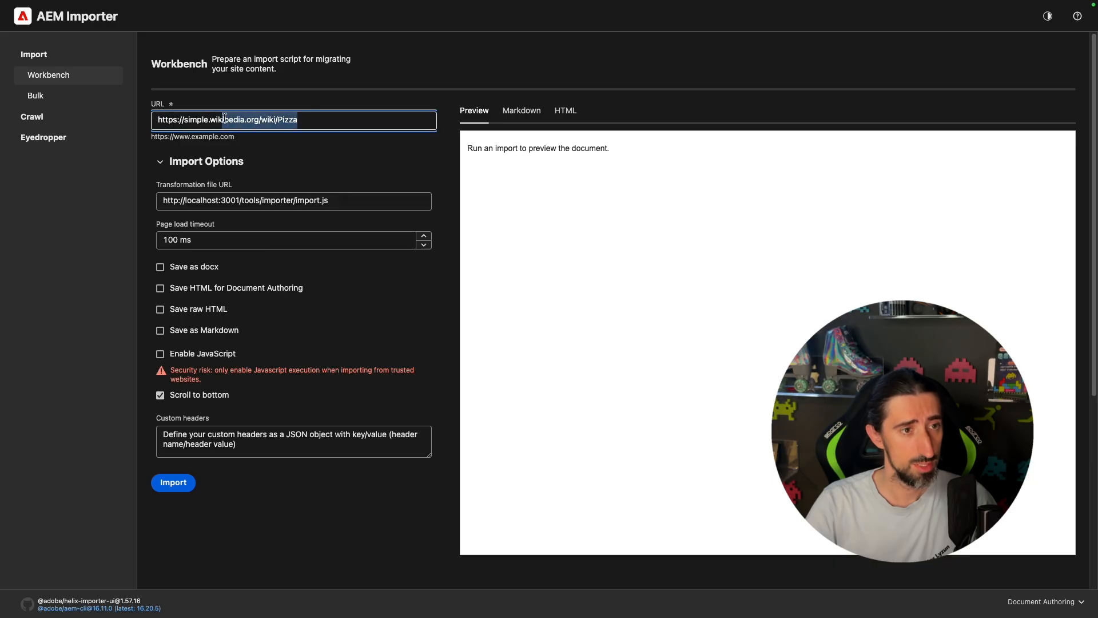
pyautogui.click(224, 118)
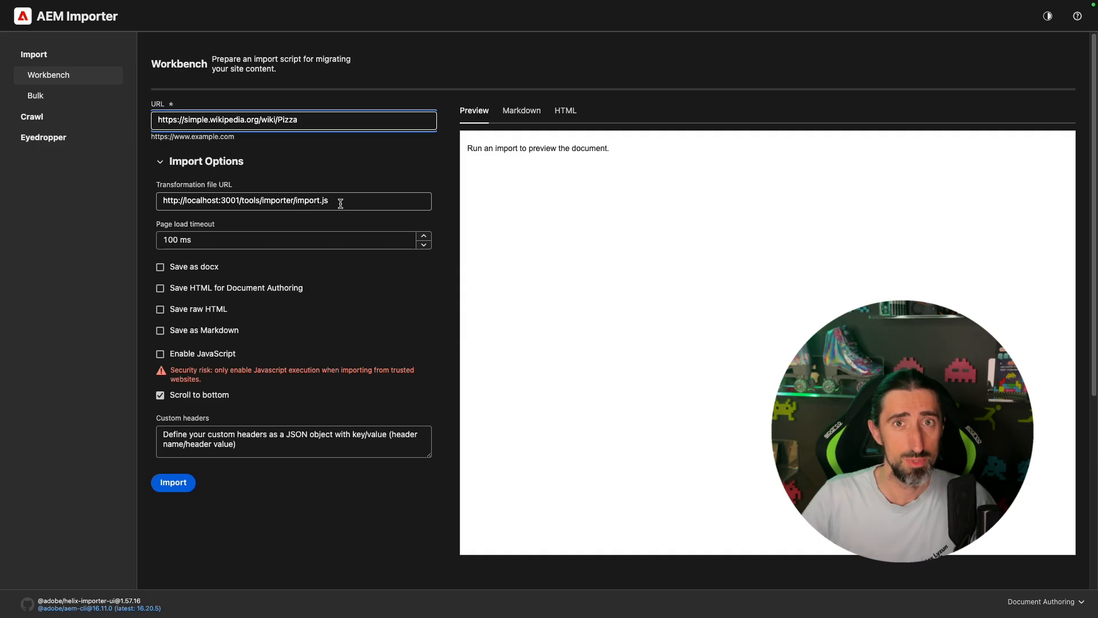
pyautogui.moveTo(340, 204); pyautogui.dragTo(114, 197)
pyautogui.click(297, 200)
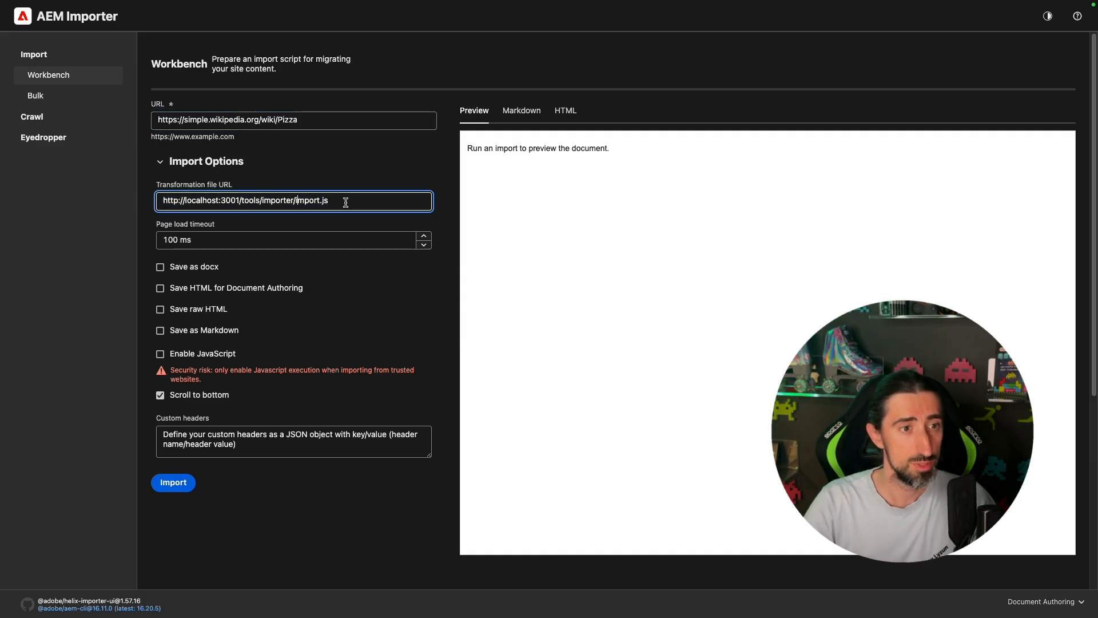
pyautogui.moveTo(345, 201)
pyautogui.mouseDown()
pyautogui.moveTo(289, 189)
pyautogui.moveTo(314, 200)
pyautogui.moveTo(353, 195)
pyautogui.mouseUp()
pyautogui.click(331, 197)
pyautogui.click(353, 195)
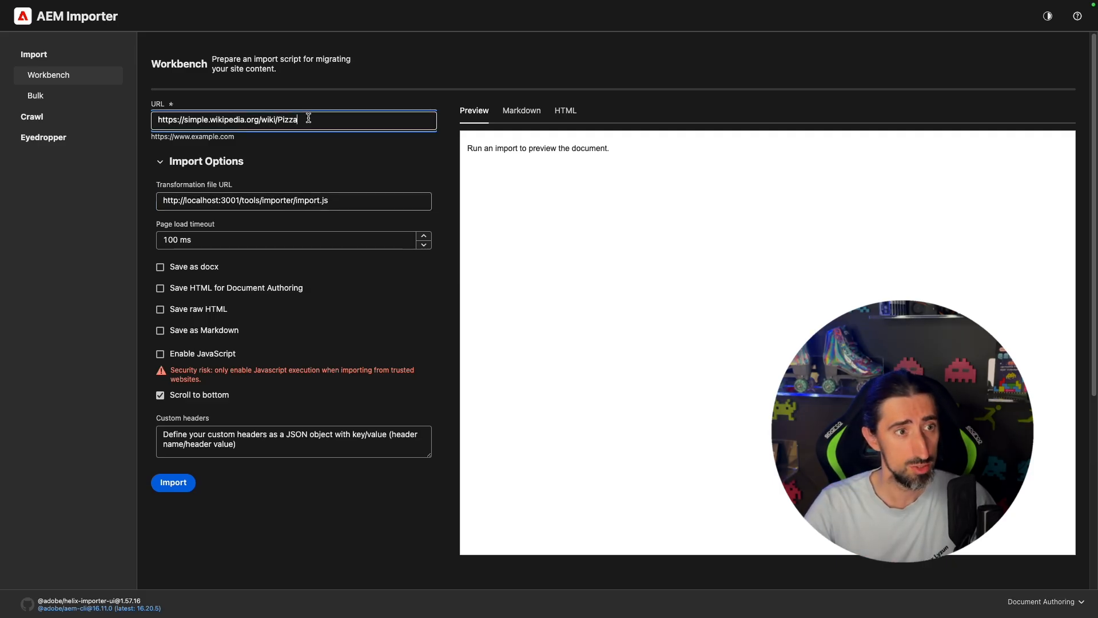
# Step: Highlight the full source page URL, and enable Save HTML for Document Authoring in the import options
pyautogui.moveTo(309, 113); pyautogui.dragTo(154, 129)
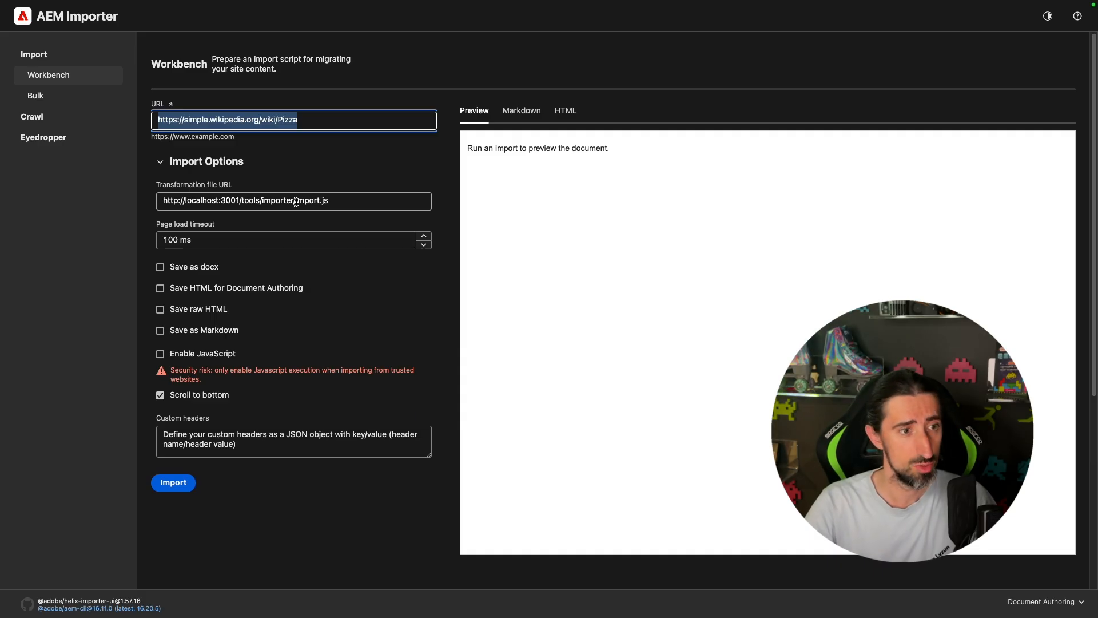
pyautogui.click(160, 288)
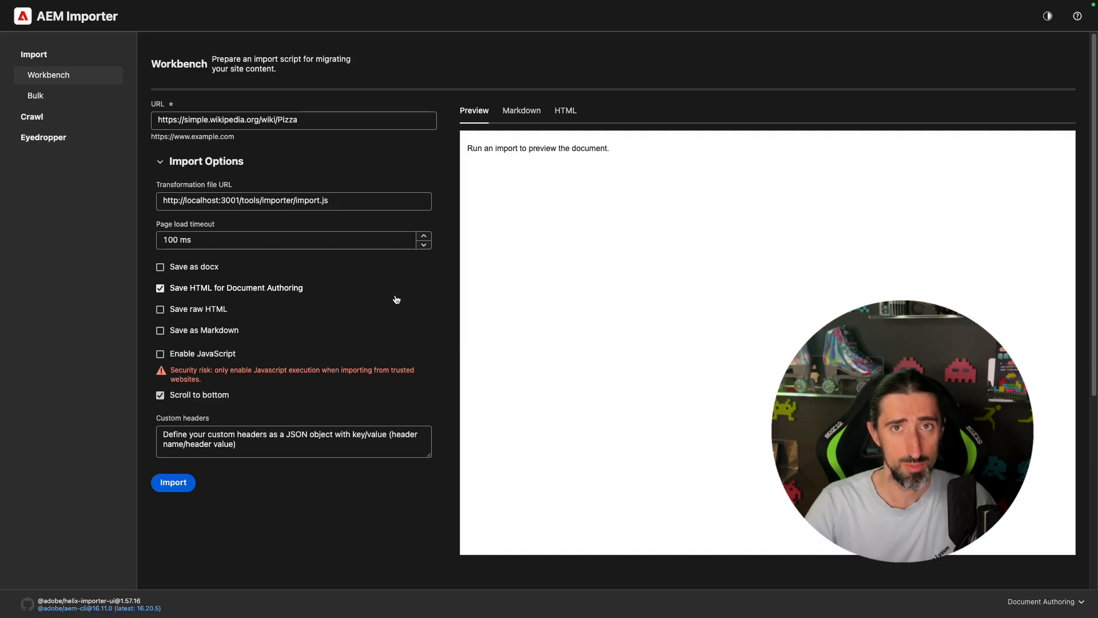
# Step: Highlight import.js in the transformation file URL, and open tools/importer/import.js in Cursor with the terminal made shorter
pyautogui.click(332, 200)
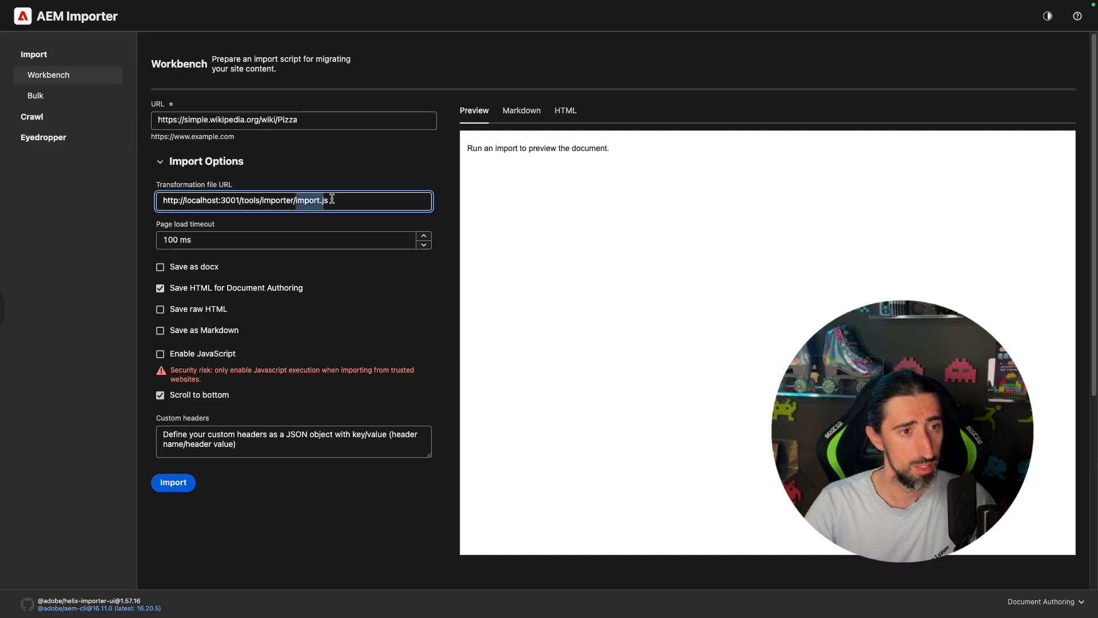
pyautogui.press('super+Tab')
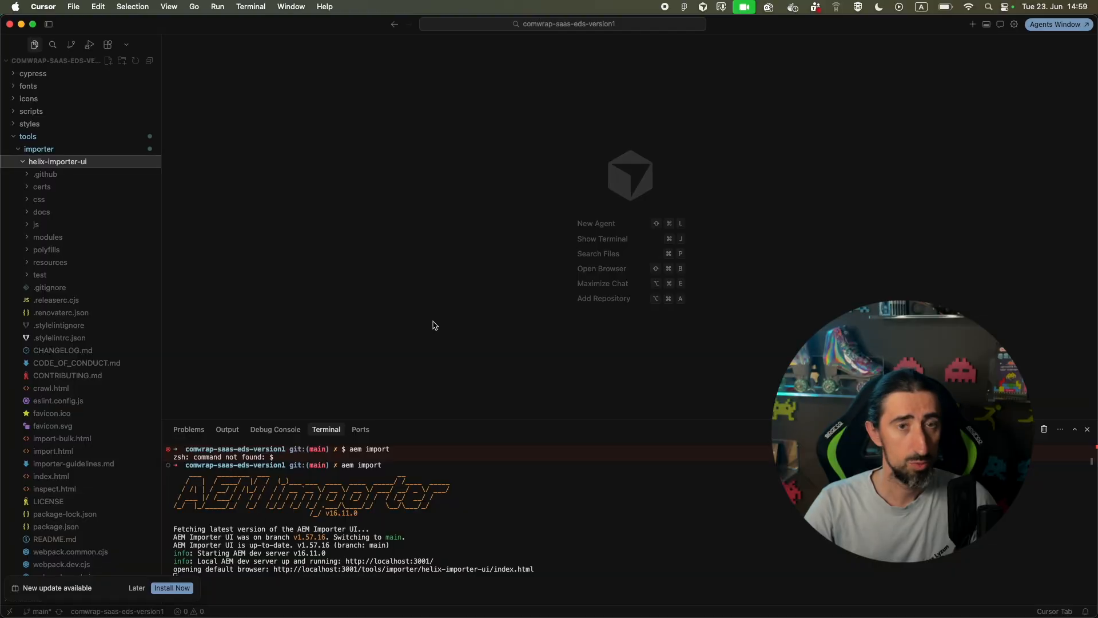
pyautogui.click(28, 163)
pyautogui.click(40, 187)
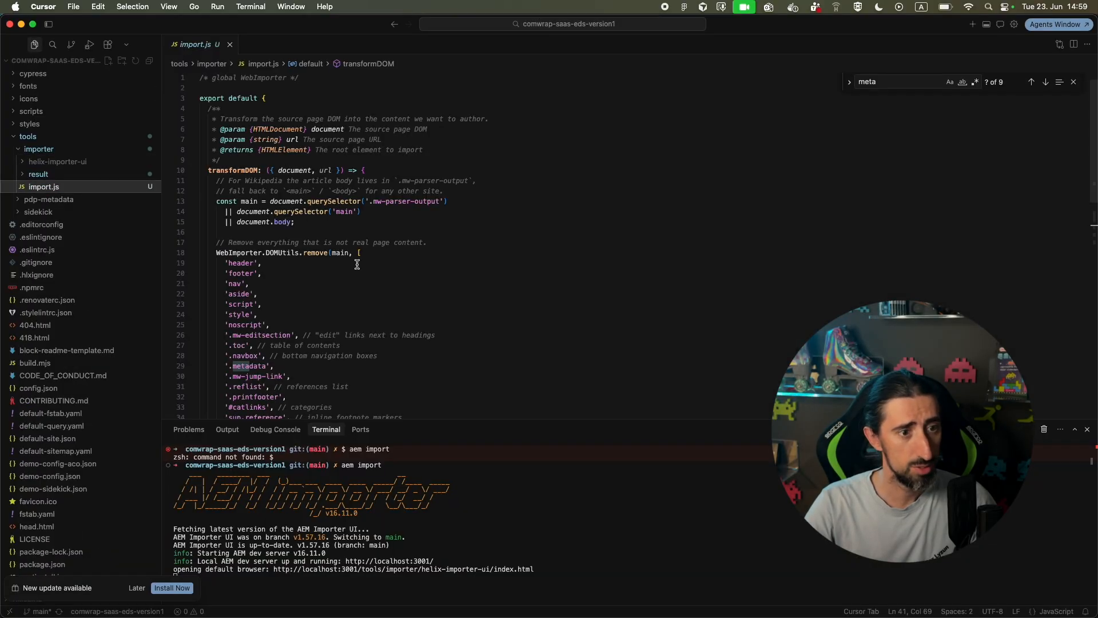
pyautogui.scroll(-5, 358, 264)
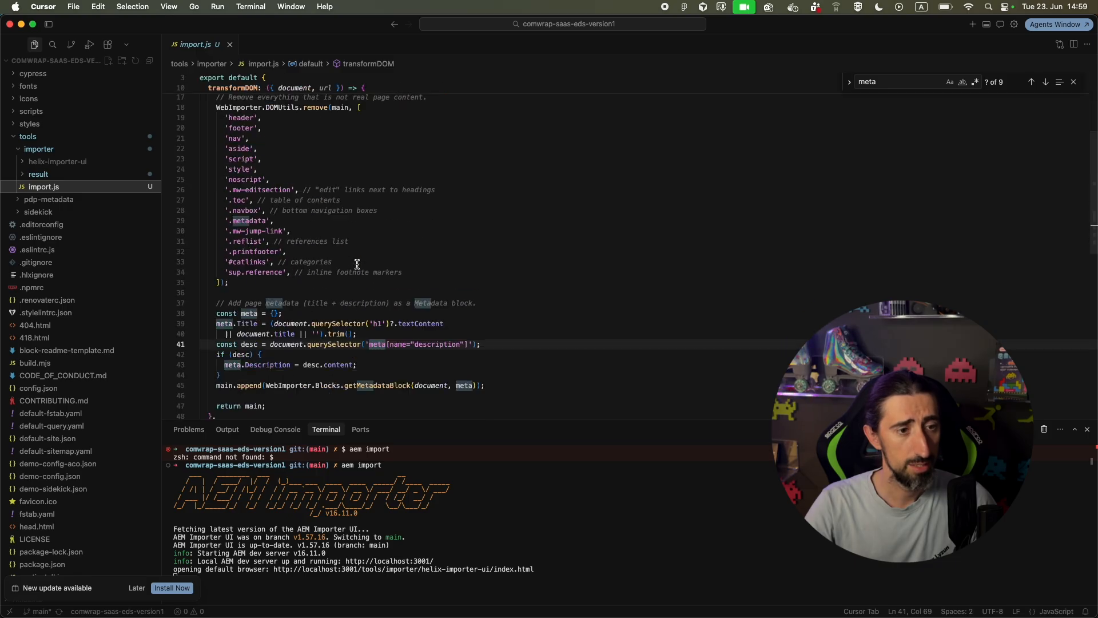
pyautogui.scroll(5, 357, 264)
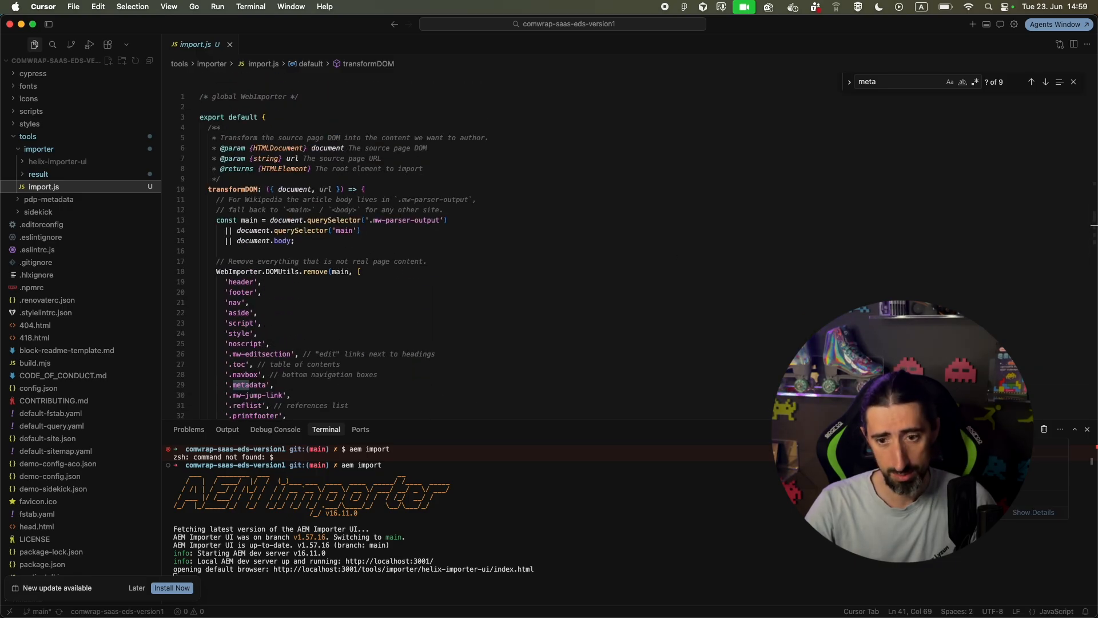
pyautogui.moveTo(807, 419); pyautogui.dragTo(806, 494)
pyautogui.click(754, 353)
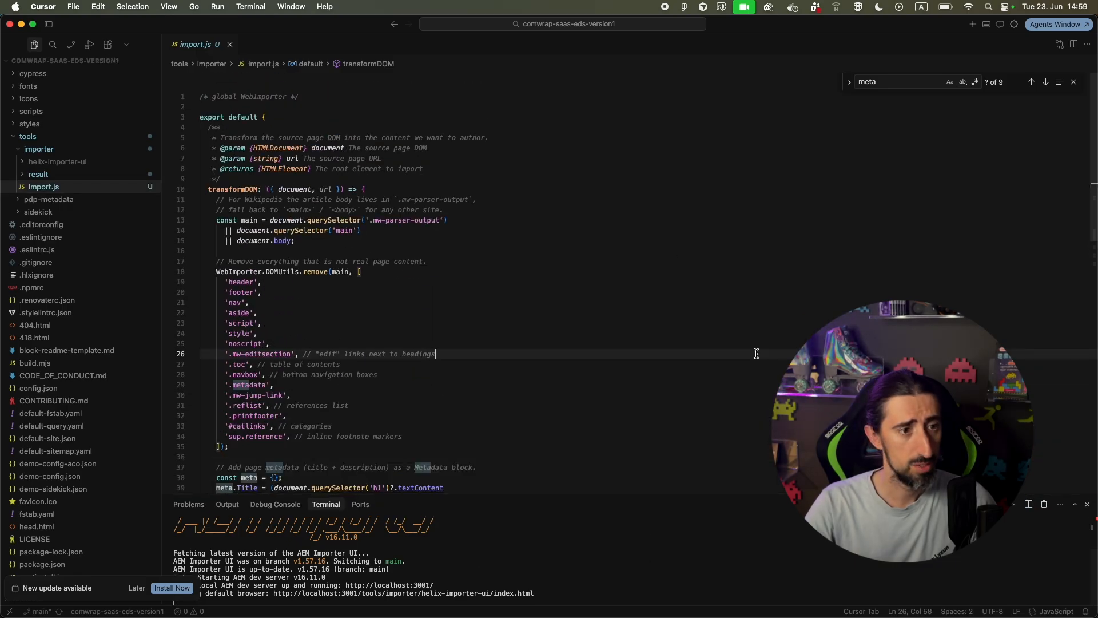
# Step: Examine the transformDOM function in import.js, highlighting its document parameter, the WebImporter.DOMUtils.remove call and the list of removed selectors
pyautogui.scroll(-3, 753, 353)
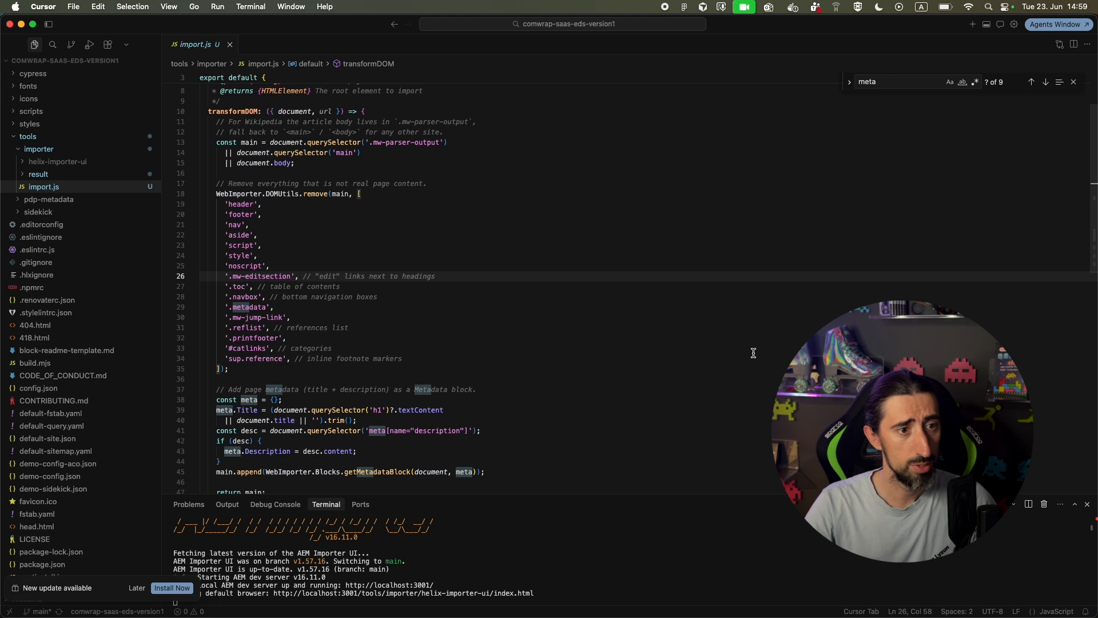
pyautogui.doubleClick(301, 112)
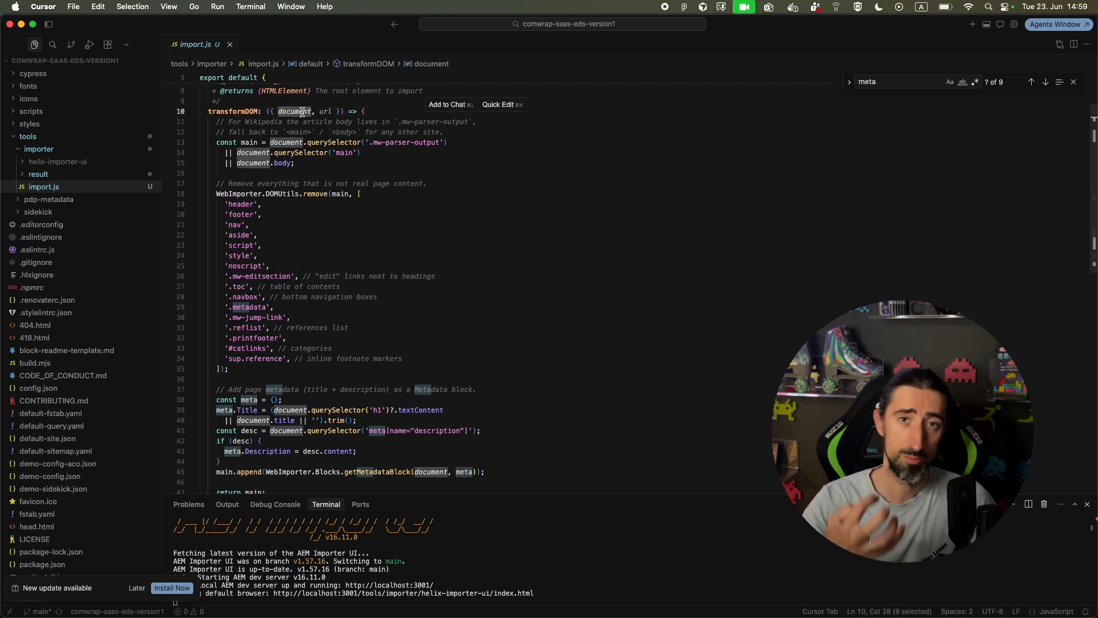
pyautogui.click(320, 194)
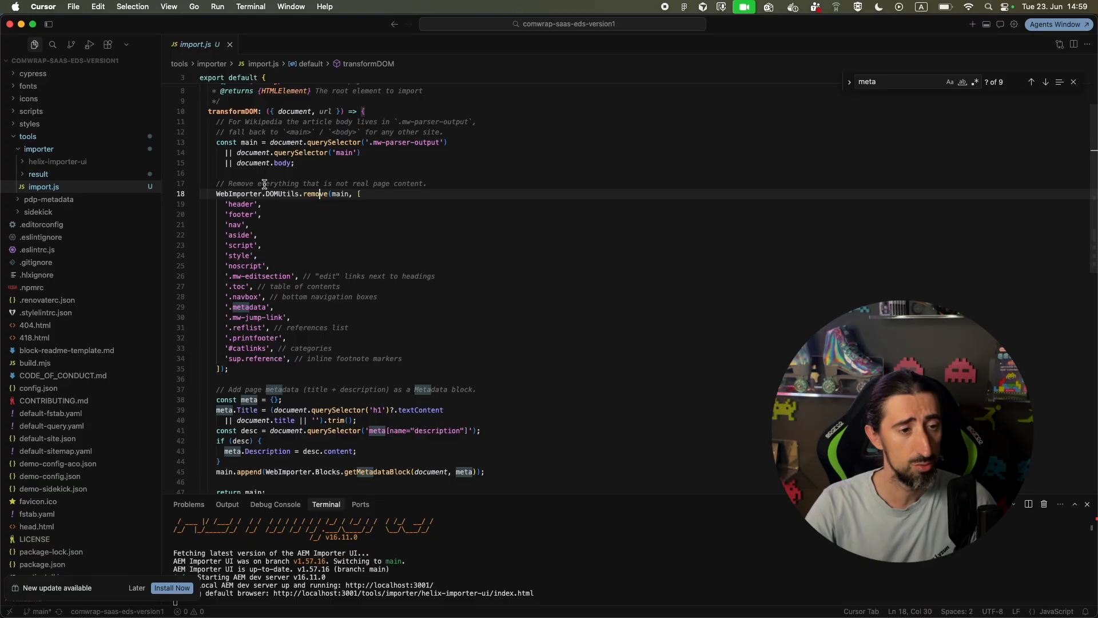
pyautogui.doubleClick(313, 194)
pyautogui.doubleClick(233, 194)
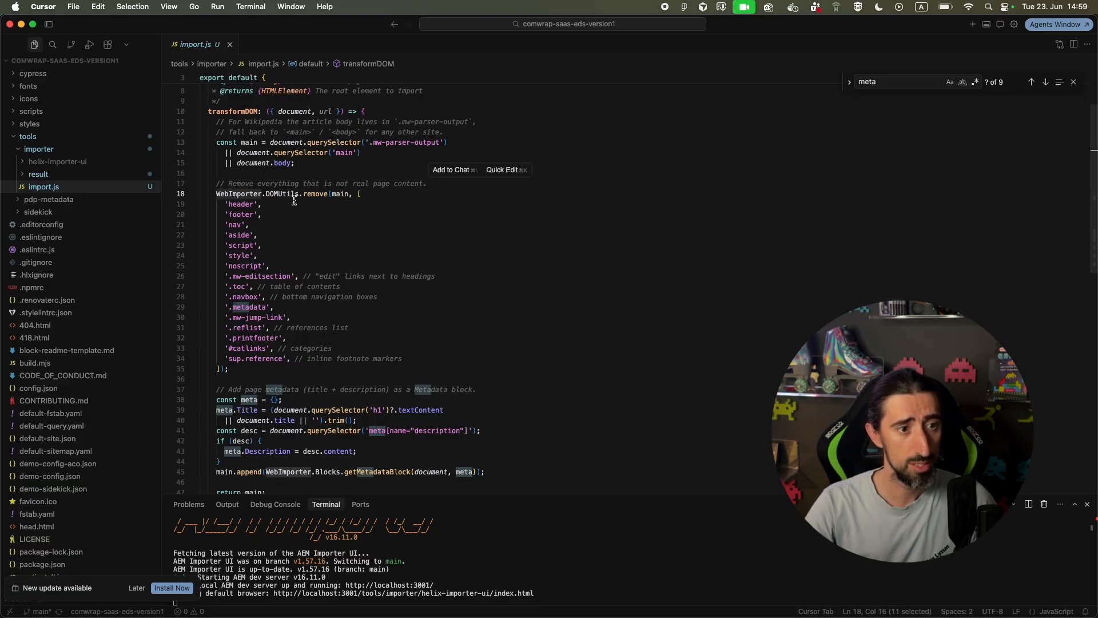
pyautogui.doubleClick(315, 194)
pyautogui.click(371, 210)
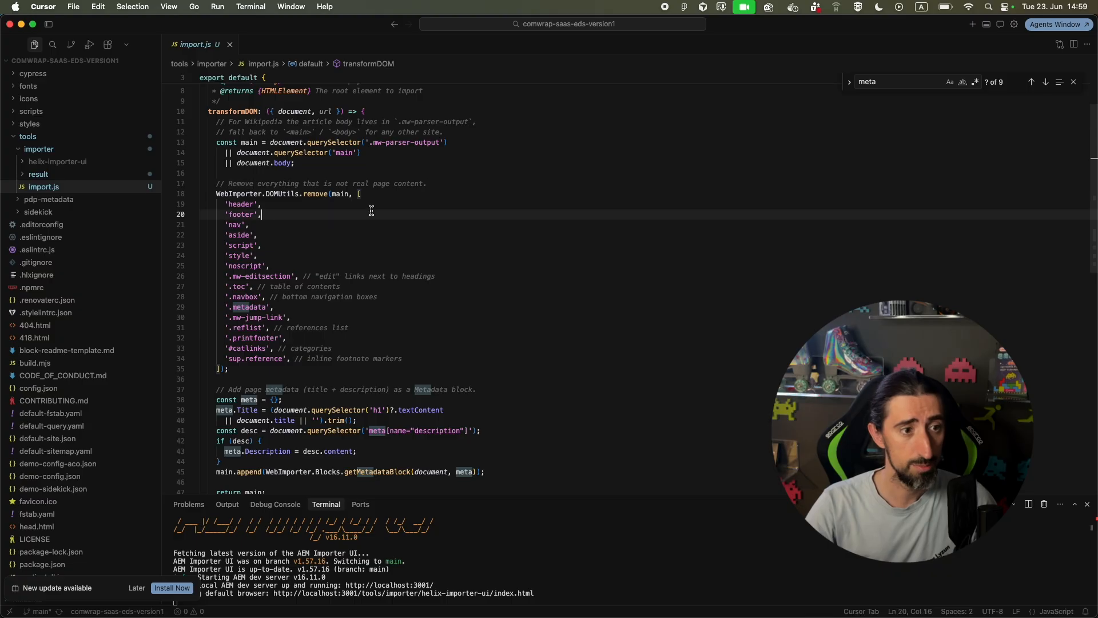
pyautogui.doubleClick(321, 194)
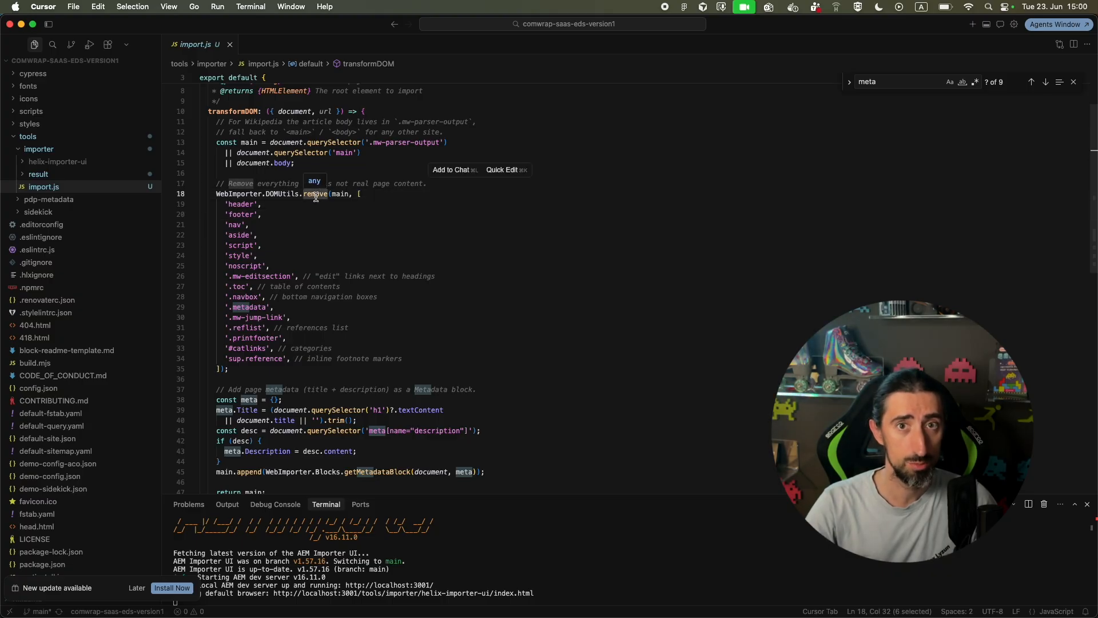
pyautogui.moveTo(225, 204); pyautogui.dragTo(417, 355)
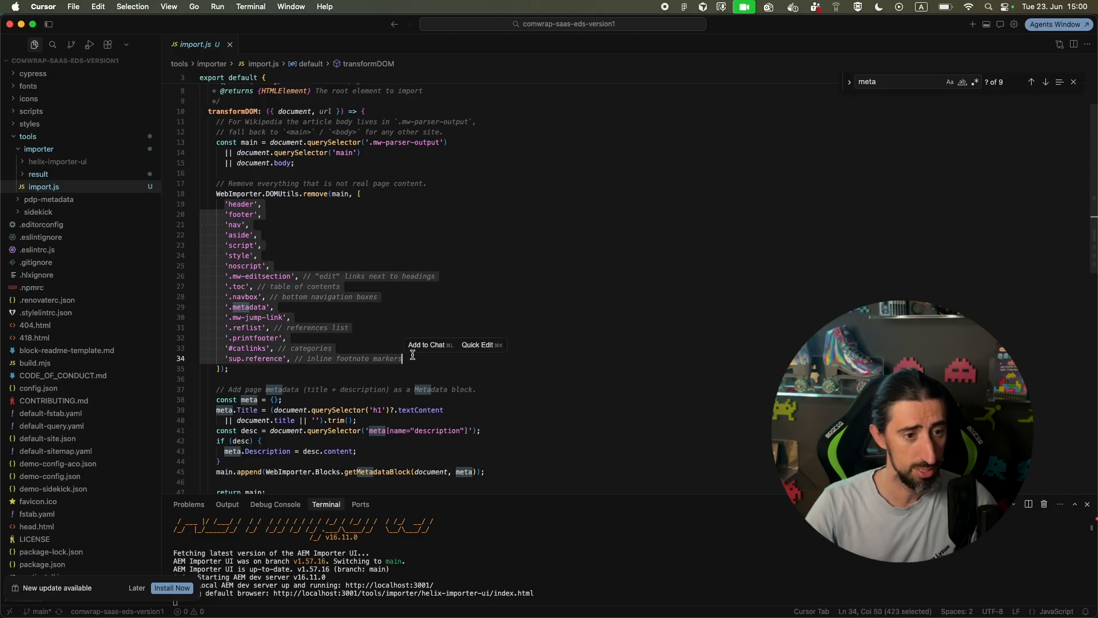
pyautogui.click(417, 355)
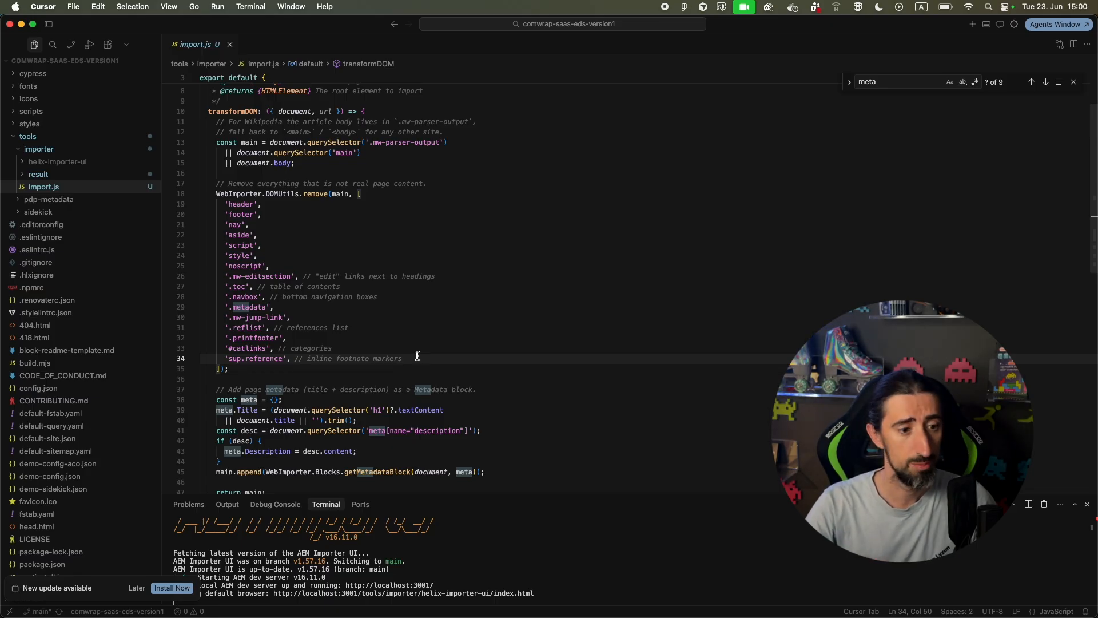
pyautogui.scroll(-3, 417, 355)
pyautogui.scroll(2, 417, 355)
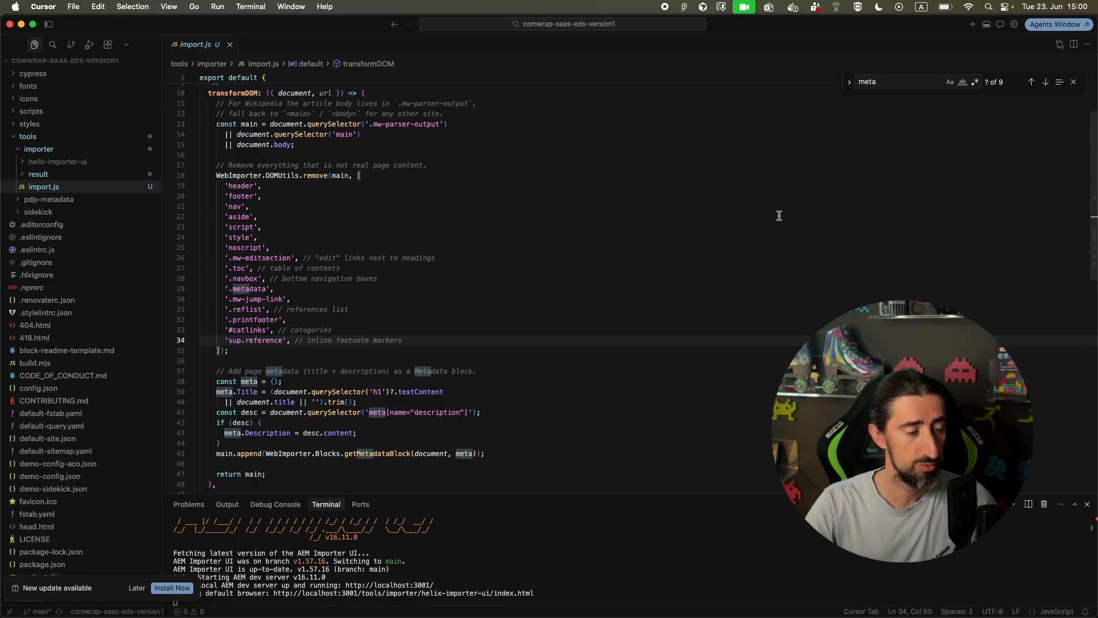
# Step: Open the AI chat and examine its list of WebImporter features, highlighting html2md and reading the DOMUtils and Blocks functions
pyautogui.click(1000, 25)
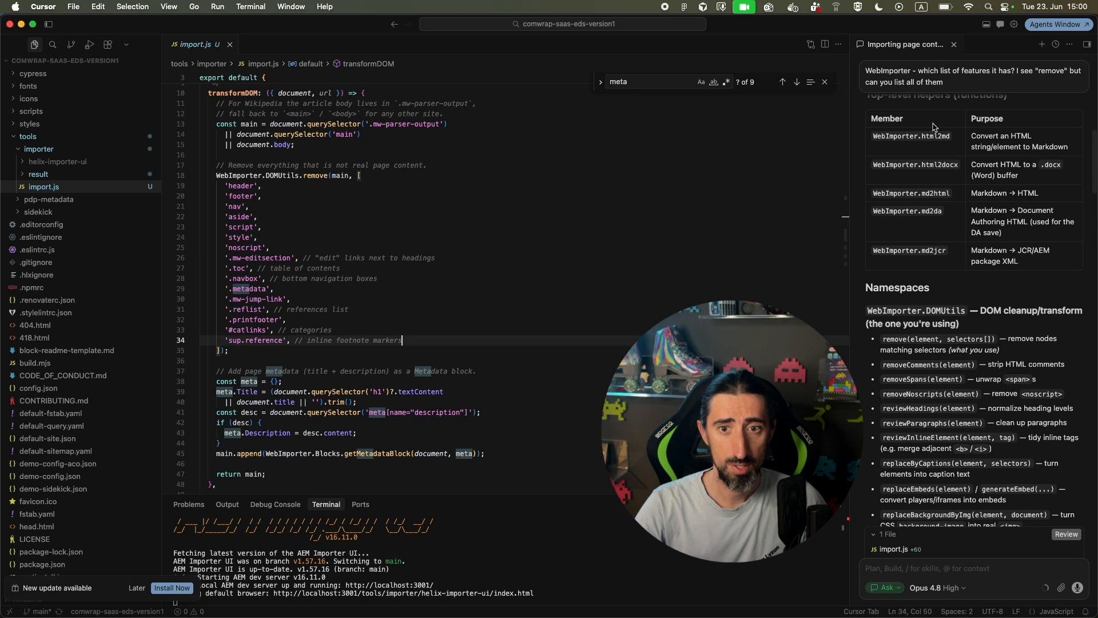
pyautogui.moveTo(877, 139); pyautogui.dragTo(919, 139)
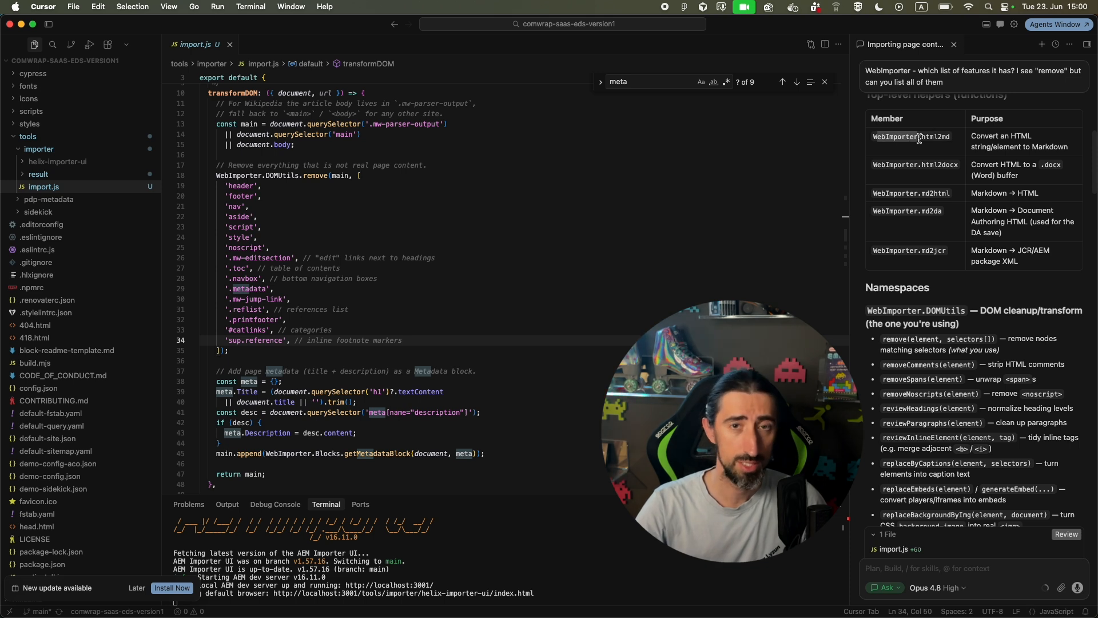
pyautogui.doubleClick(929, 137)
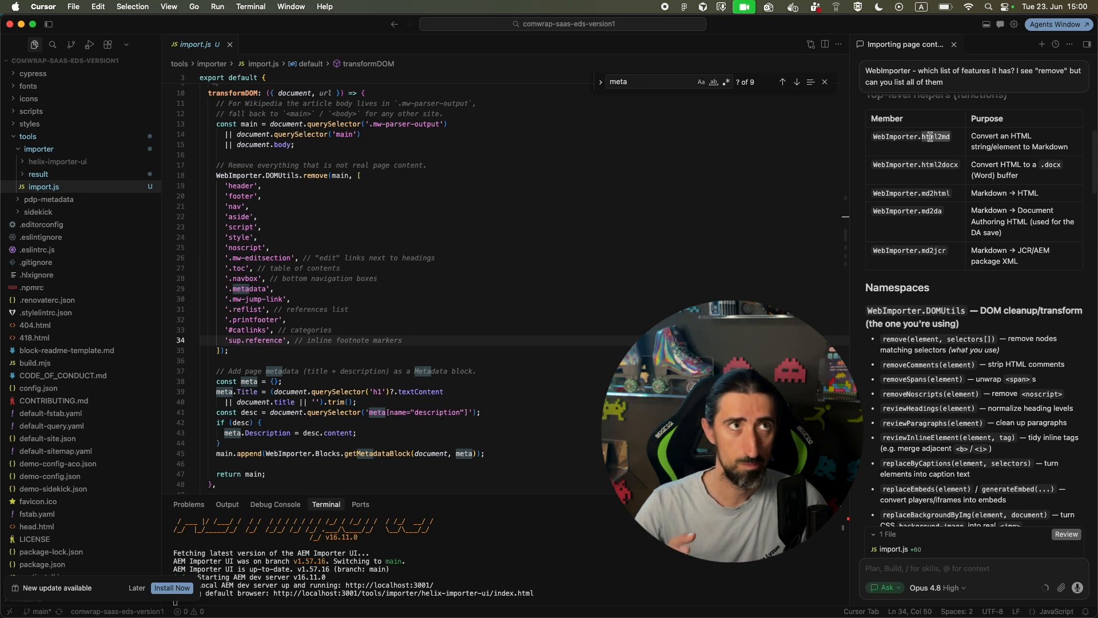
pyautogui.click(938, 137)
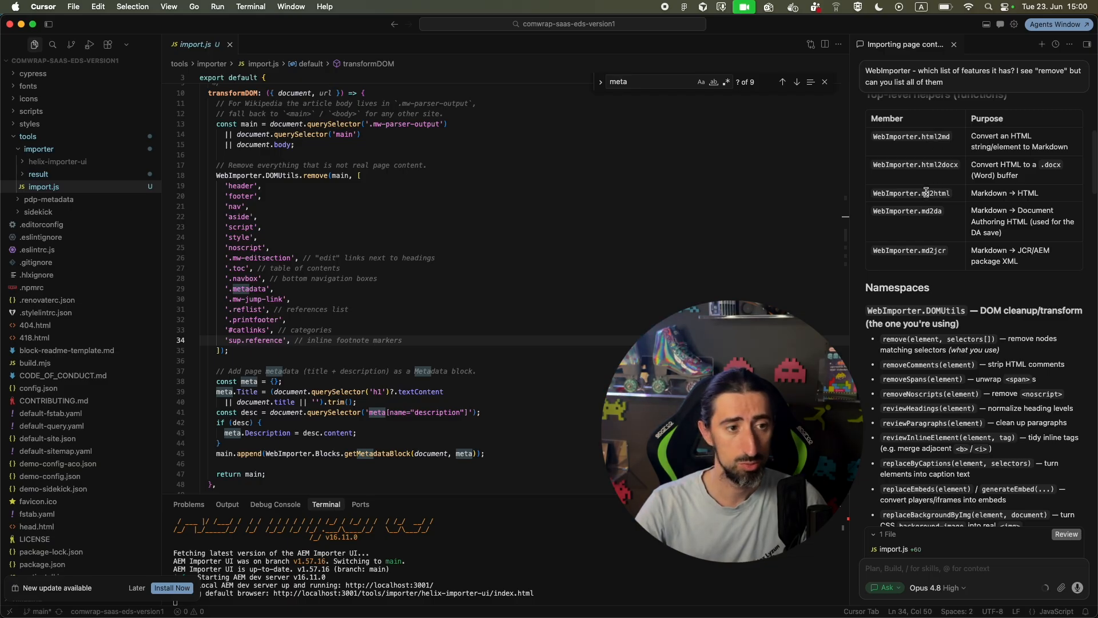
pyautogui.scroll(-5, 930, 215)
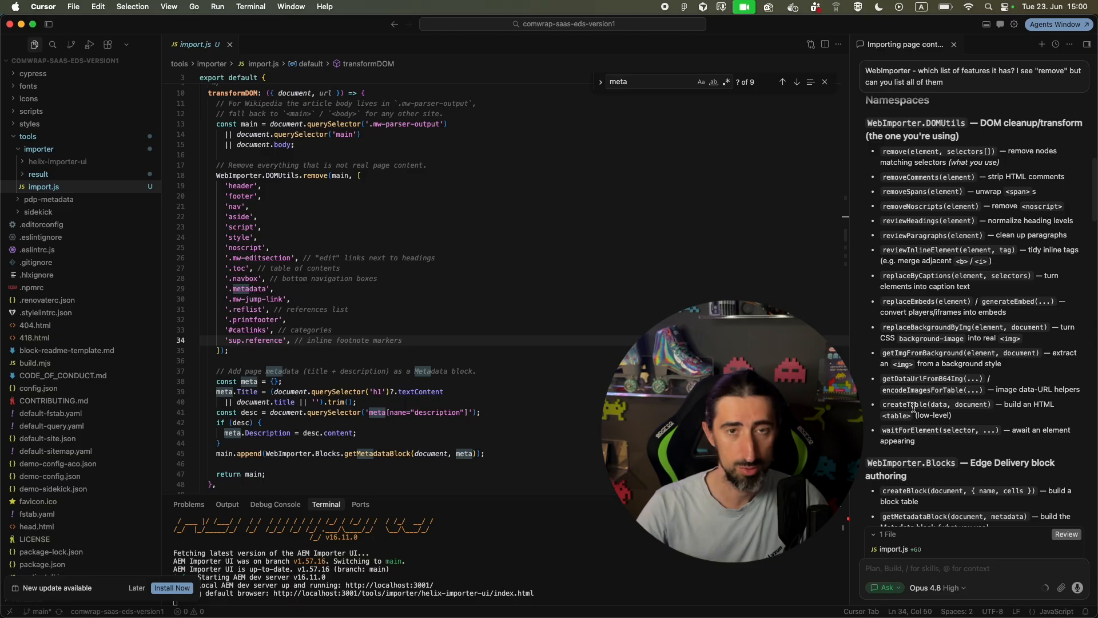
pyautogui.scroll(-2, 915, 410)
pyautogui.scroll(1, 914, 410)
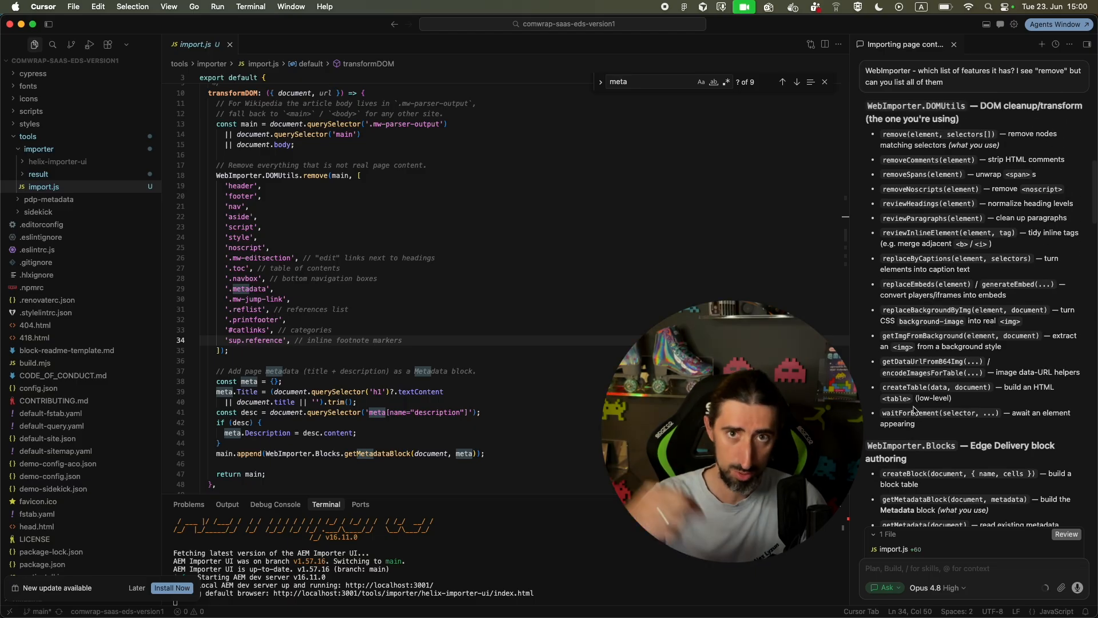
pyautogui.scroll(-5, 914, 410)
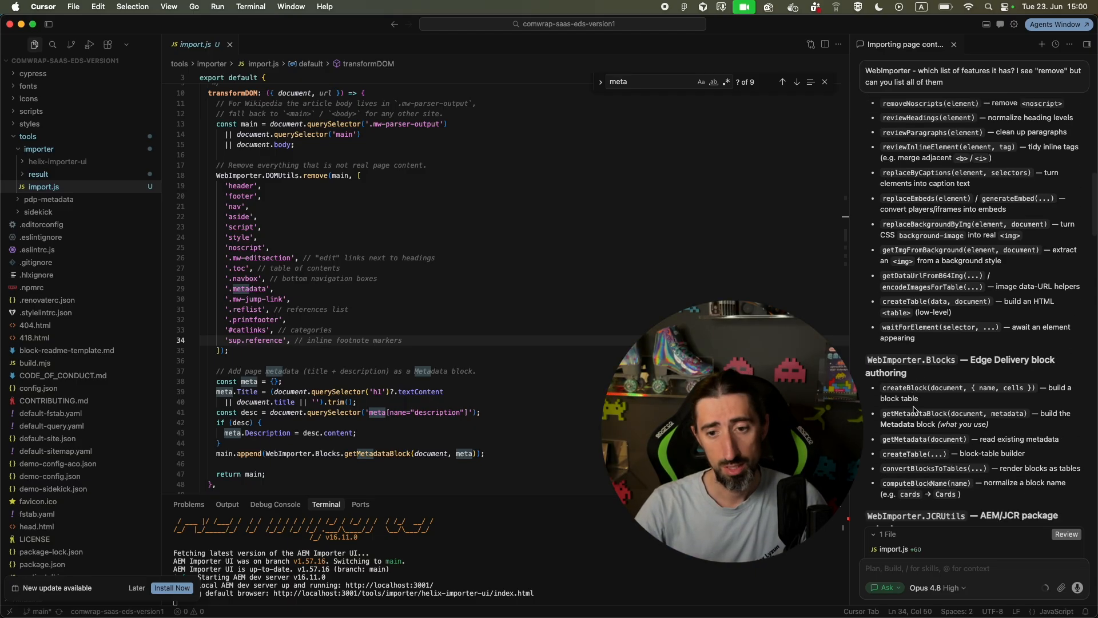
pyautogui.scroll(1, 913, 406)
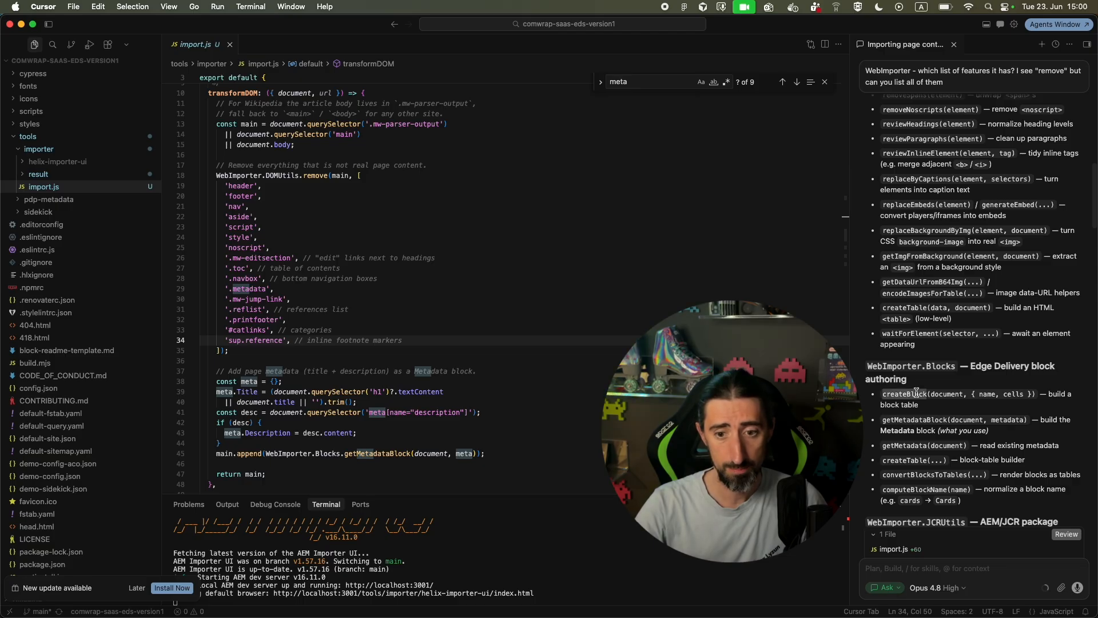
# Step: Examine the metadata code in import.js, highlighting getMetadataBlock, querySelector and the h1 selector used for the page title
pyautogui.click(398, 351)
pyautogui.scroll(-1, 350, 420)
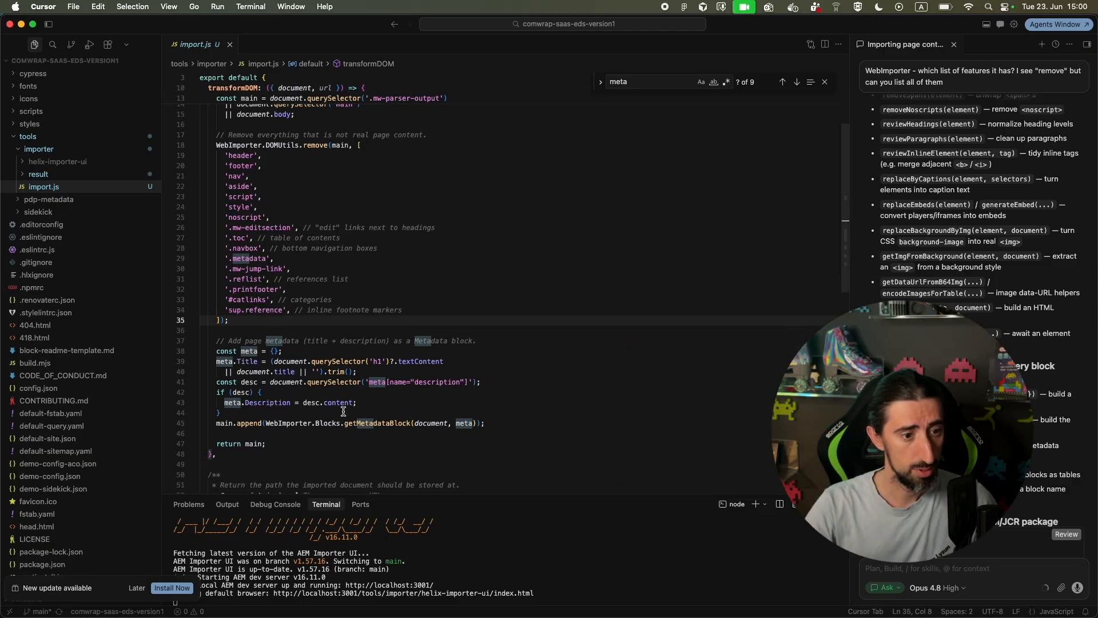
pyautogui.click(366, 428)
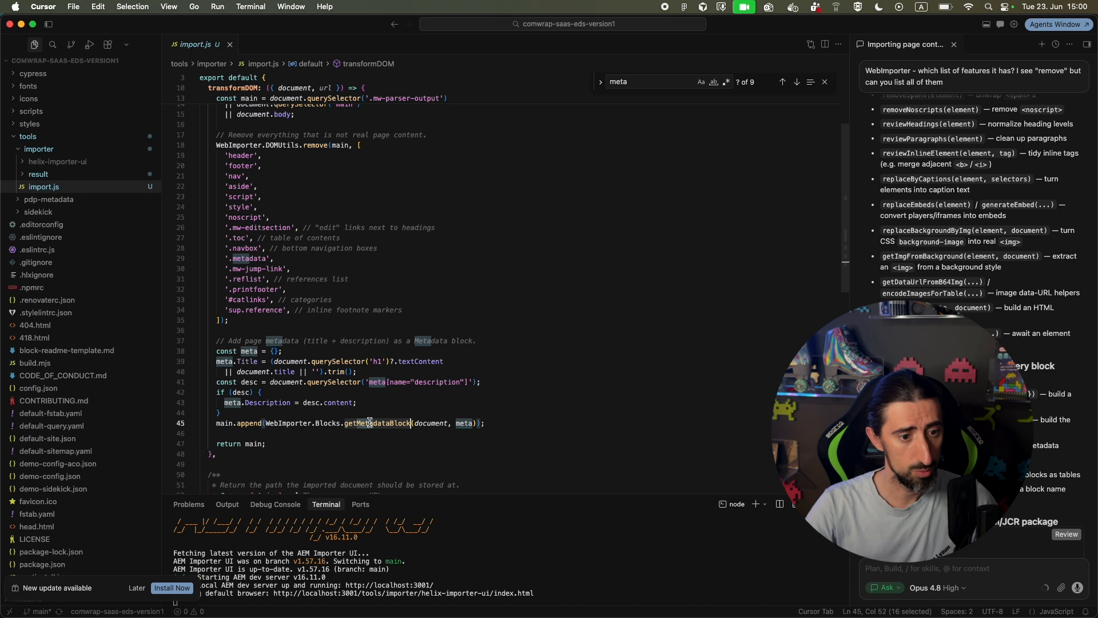
pyautogui.click(430, 424)
pyautogui.click(358, 371)
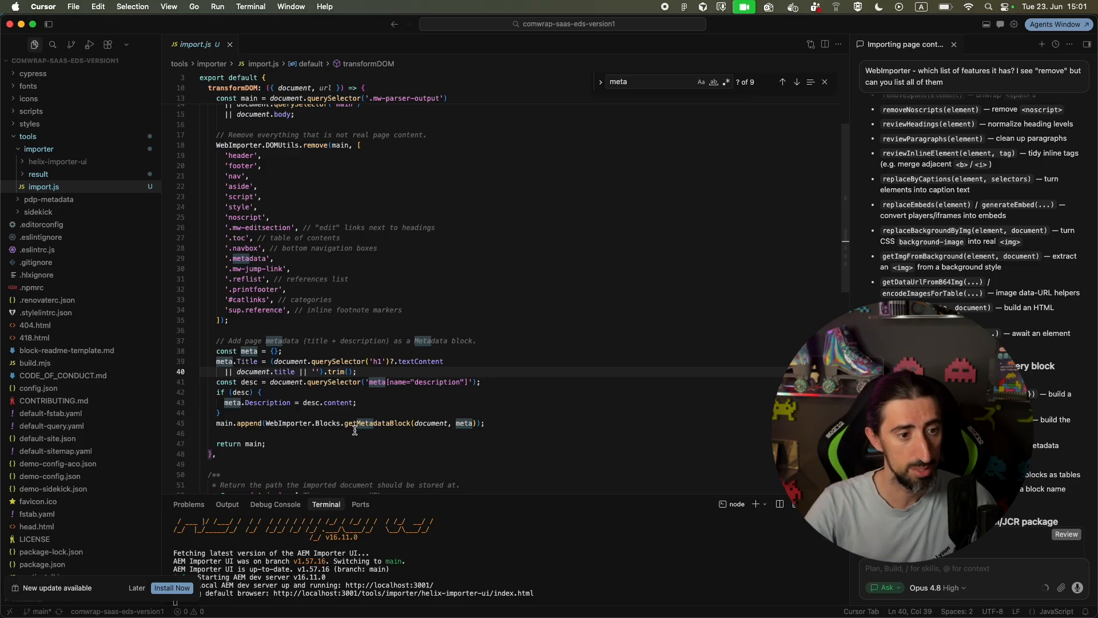
pyautogui.click(299, 361)
pyautogui.doubleClick(331, 363)
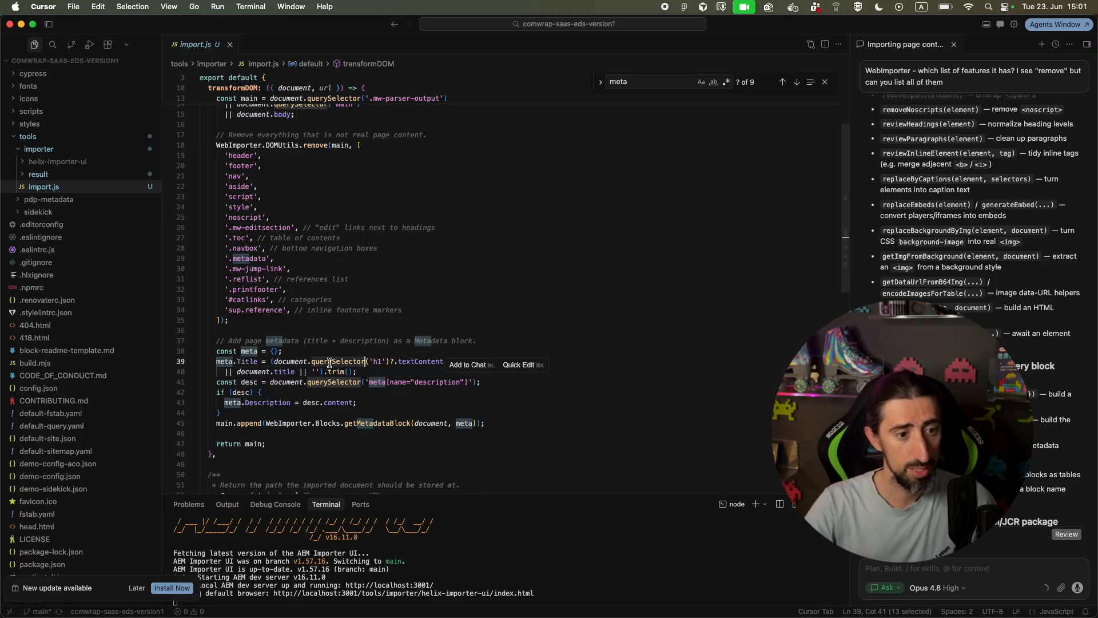
pyautogui.doubleClick(377, 362)
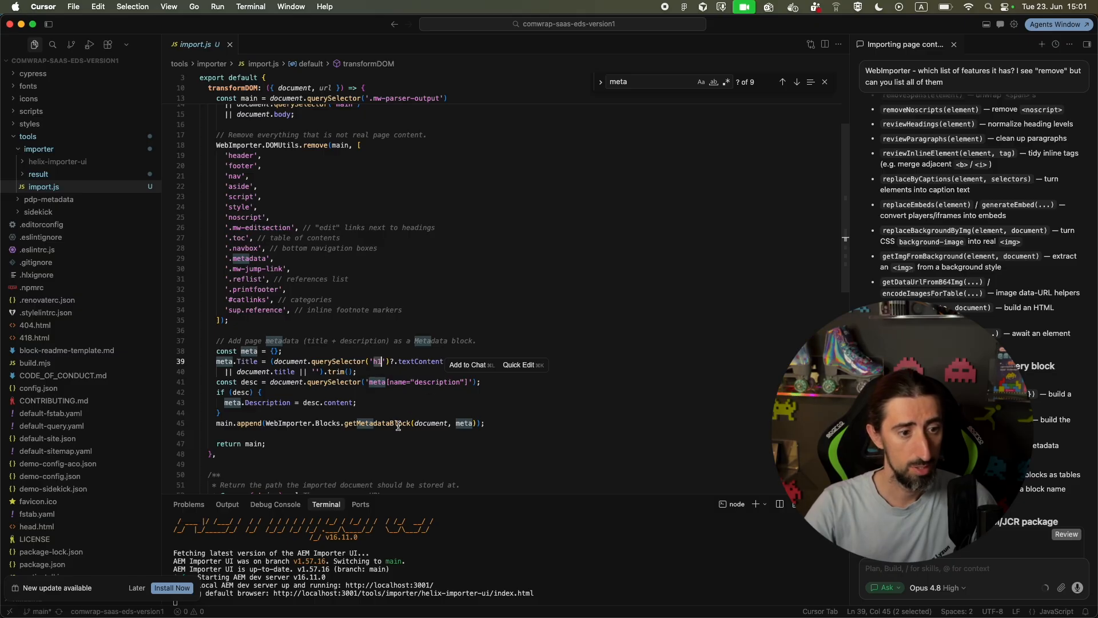
pyautogui.click(386, 361)
pyautogui.scroll(3, 395, 307)
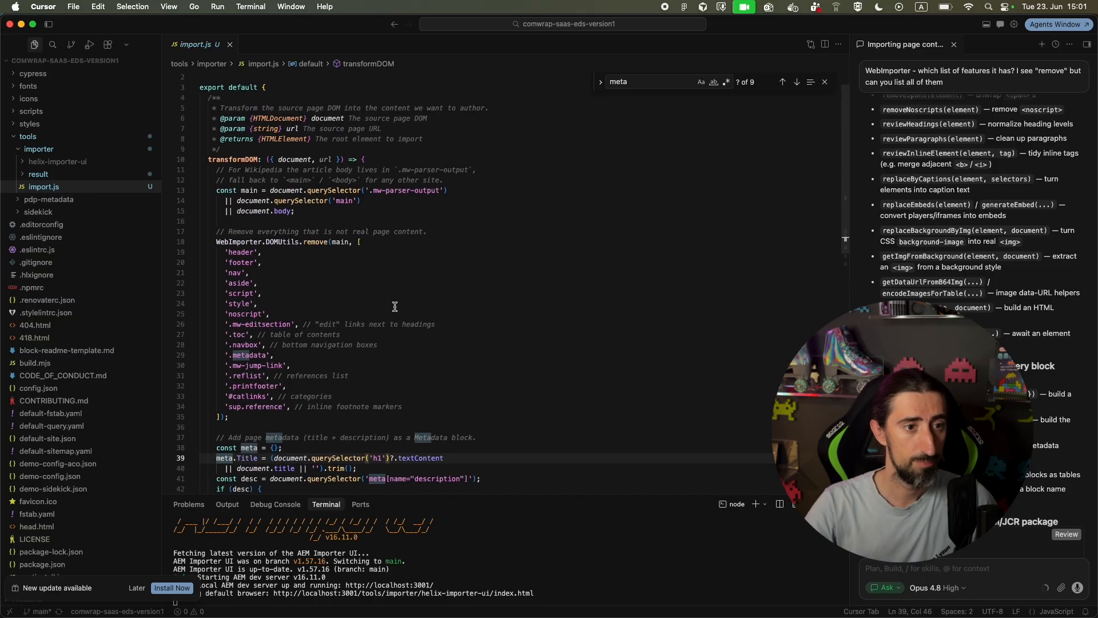
pyautogui.scroll(-6, 395, 307)
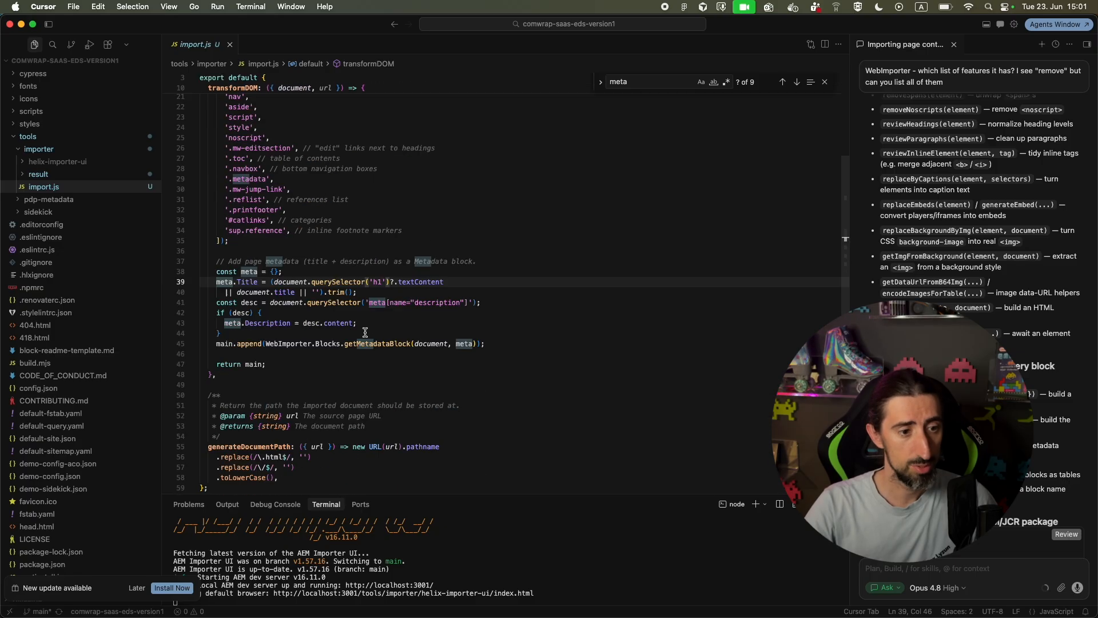
pyautogui.scroll(7, 364, 332)
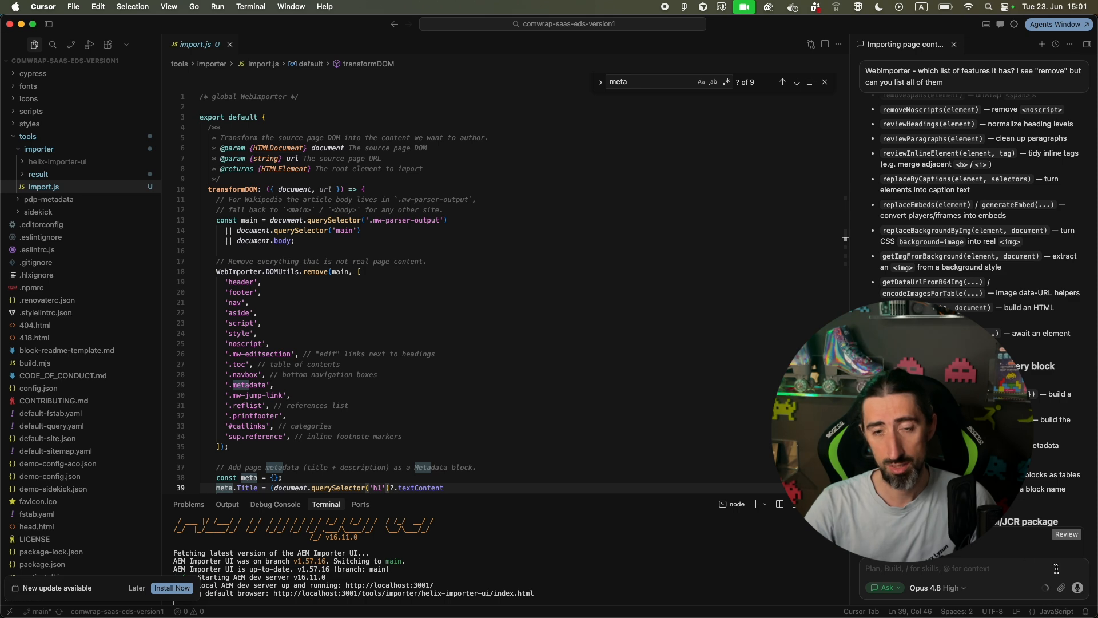
# Step: Close the AI chat and switch to AEM Importer in Chrome, highlighting the full transformation file URL
pyautogui.click(953, 44)
pyautogui.click(714, 262)
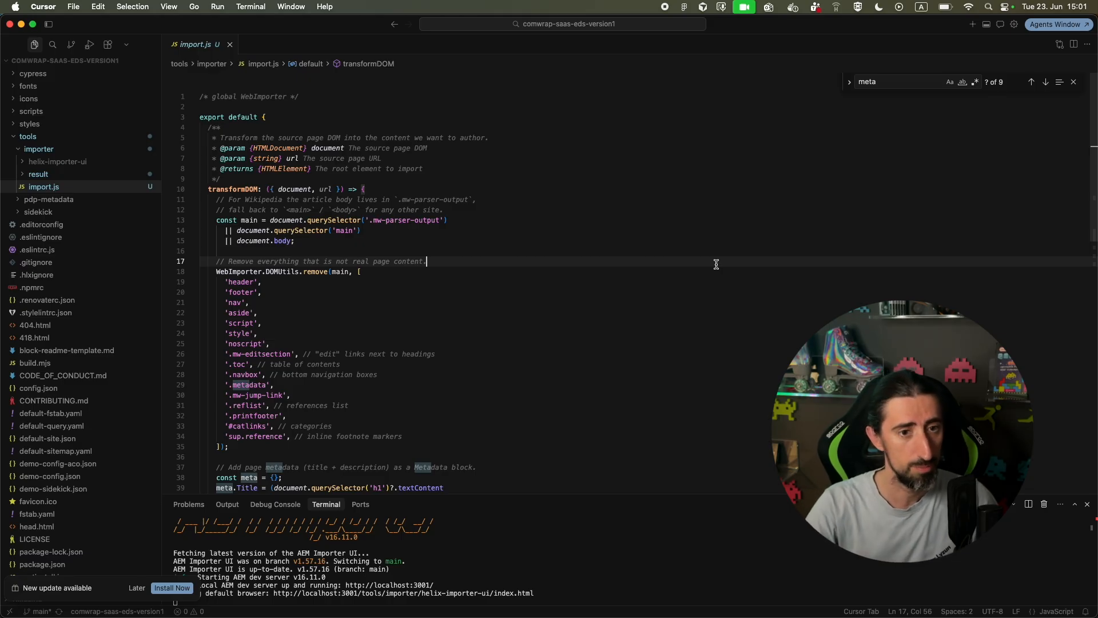
pyautogui.press('super+Tab')
pyautogui.press('super+Tab')
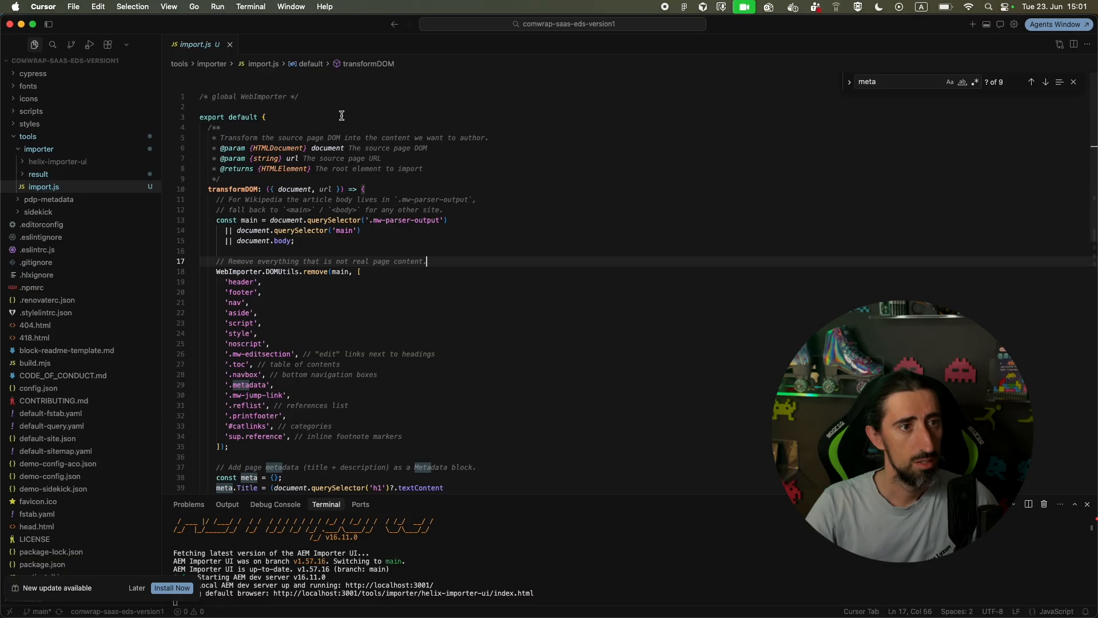
pyautogui.press('super+Tab')
pyautogui.click(330, 207)
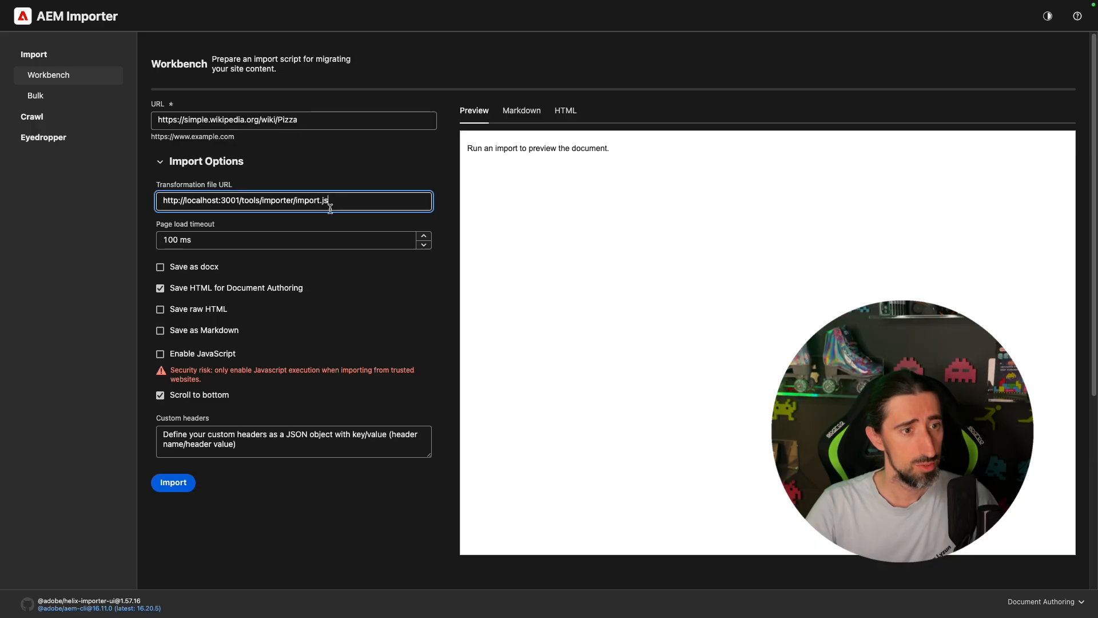
pyautogui.moveTo(340, 202); pyautogui.dragTo(131, 205)
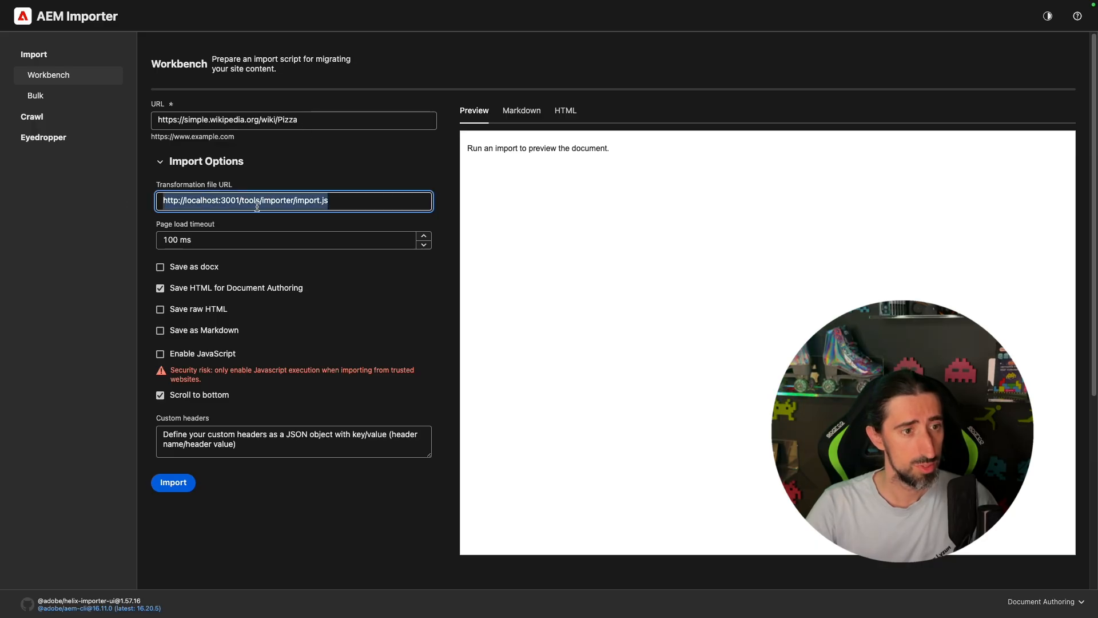
# Step: Run the Pizza page import into the result folder, allowing the site to view files and save changes there
pyautogui.click(167, 489)
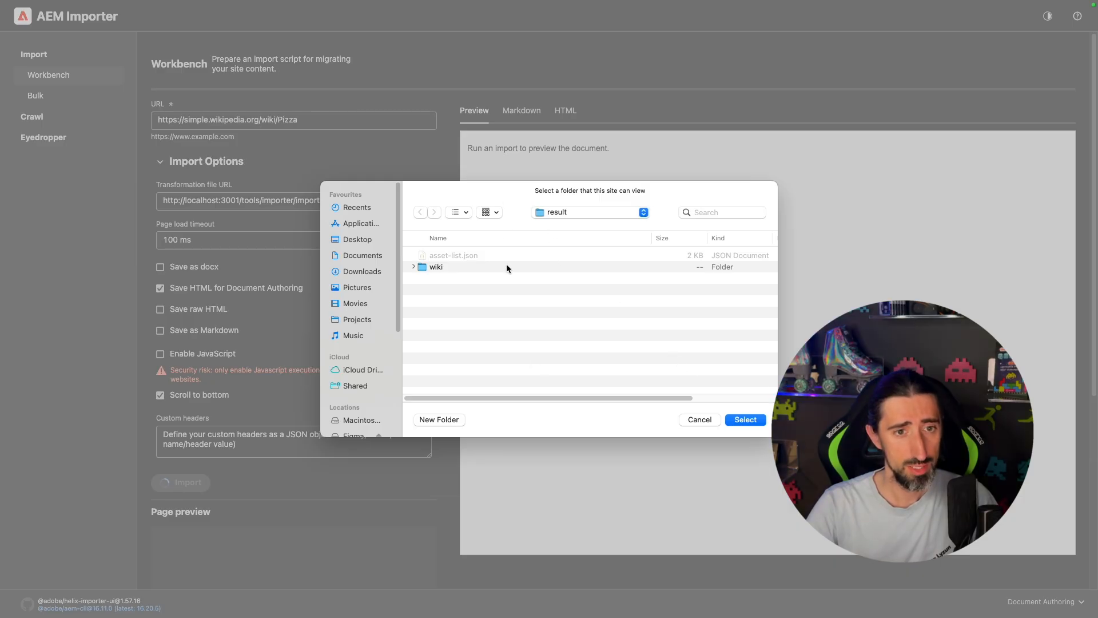
pyautogui.click(740, 419)
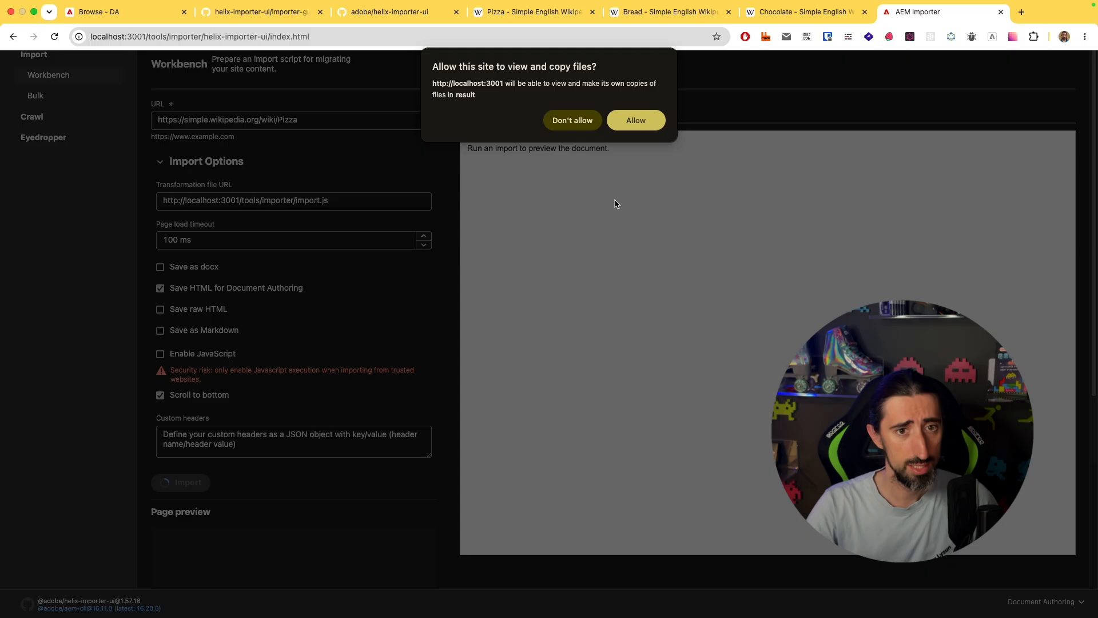
pyautogui.click(638, 124)
pyautogui.click(659, 120)
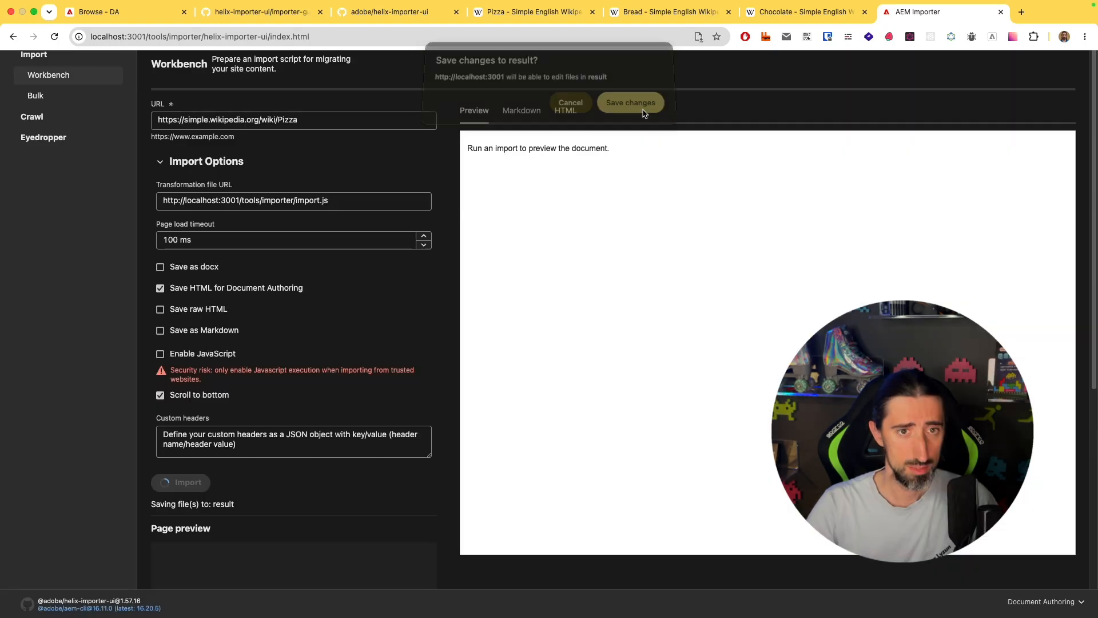
# Step: Review the imported Pizza document preview alongside the source page preview
pyautogui.scroll(-3, 412, 457)
pyautogui.scroll(3, 412, 461)
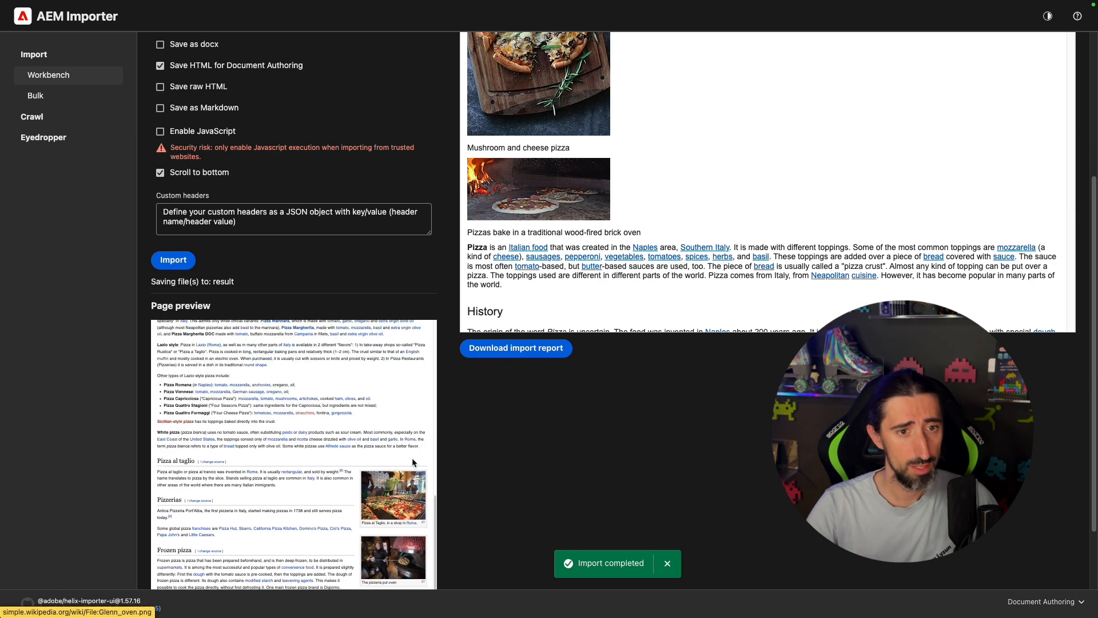
pyautogui.scroll(4, 478, 375)
pyautogui.scroll(-3, 589, 321)
pyautogui.scroll(-10, 590, 321)
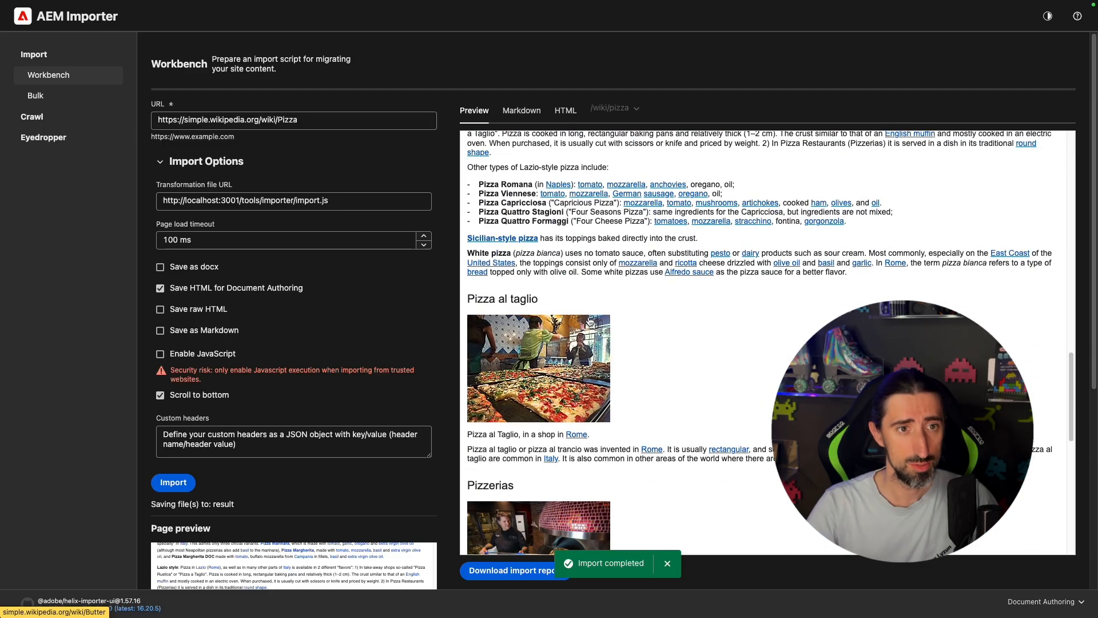
pyautogui.scroll(11, 590, 321)
pyautogui.scroll(2, 590, 321)
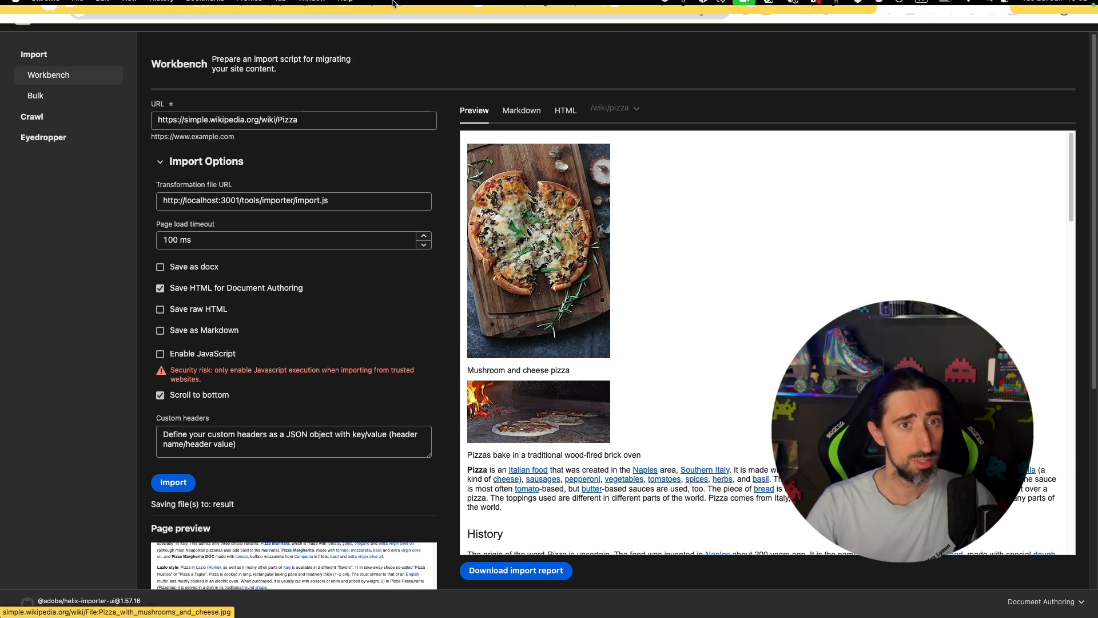
# Step: Open the original Wikipedia Pizza page, highlight its row of page actions from Language to Change, and return to AEM Importer
pyautogui.click(535, 25)
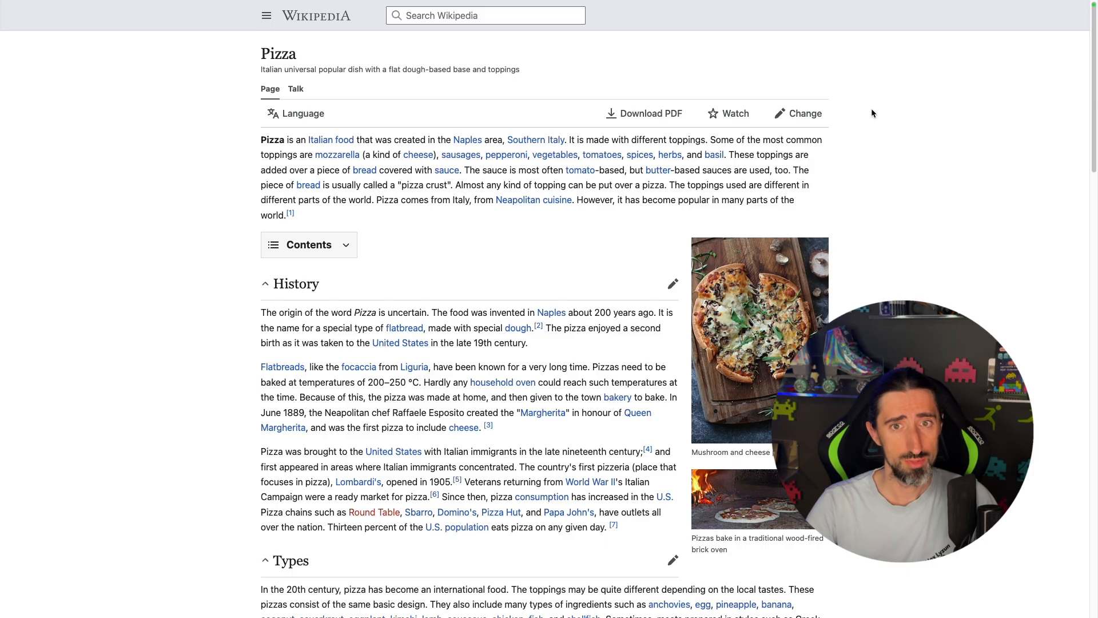
pyautogui.moveTo(870, 108); pyautogui.dragTo(303, 114)
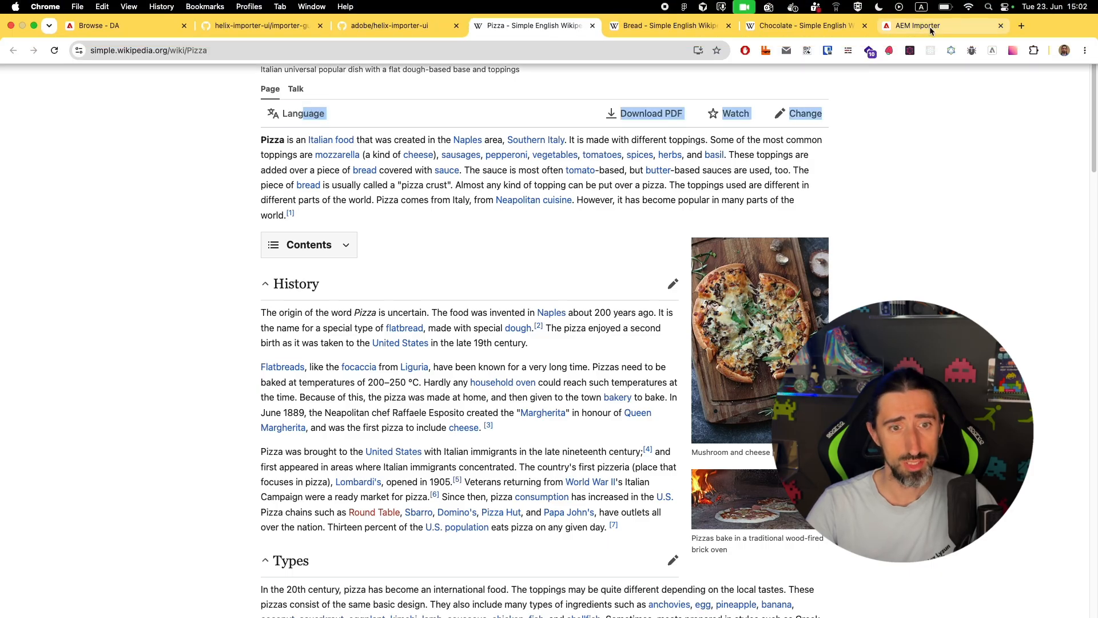
pyautogui.click(929, 24)
# Step: Examine the whole imported Pizza preview, from the opening images and sections down to the References and Metadata block
pyautogui.scroll(-10, 537, 442)
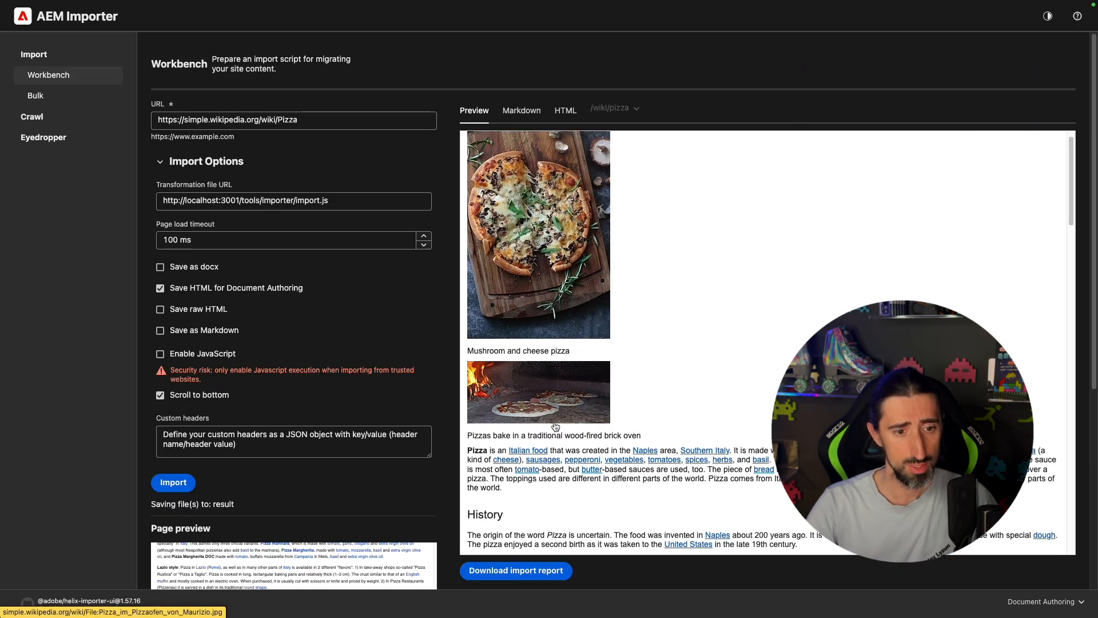
pyautogui.scroll(-20, 538, 442)
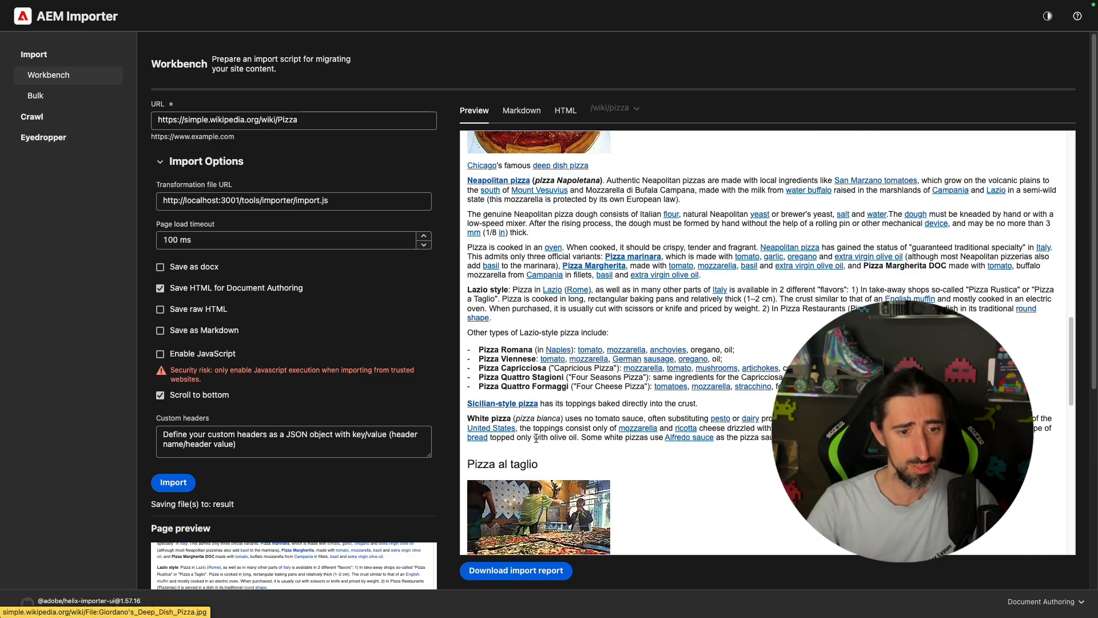
pyautogui.scroll(3, 545, 366)
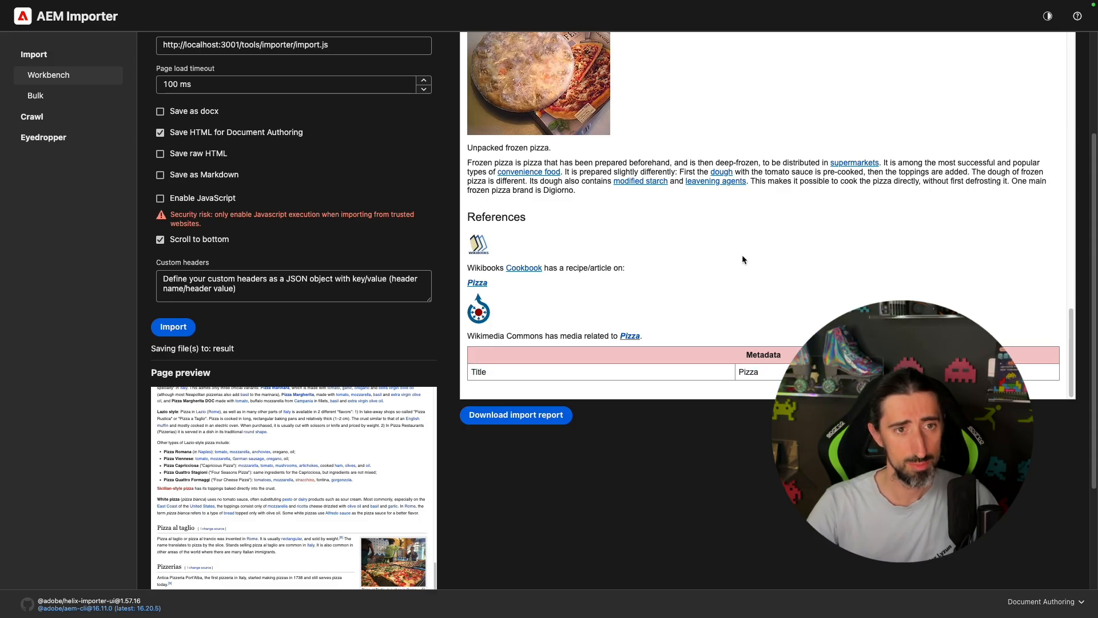
pyautogui.scroll(10, 742, 255)
pyautogui.scroll(20, 742, 255)
pyautogui.scroll(-20, 743, 255)
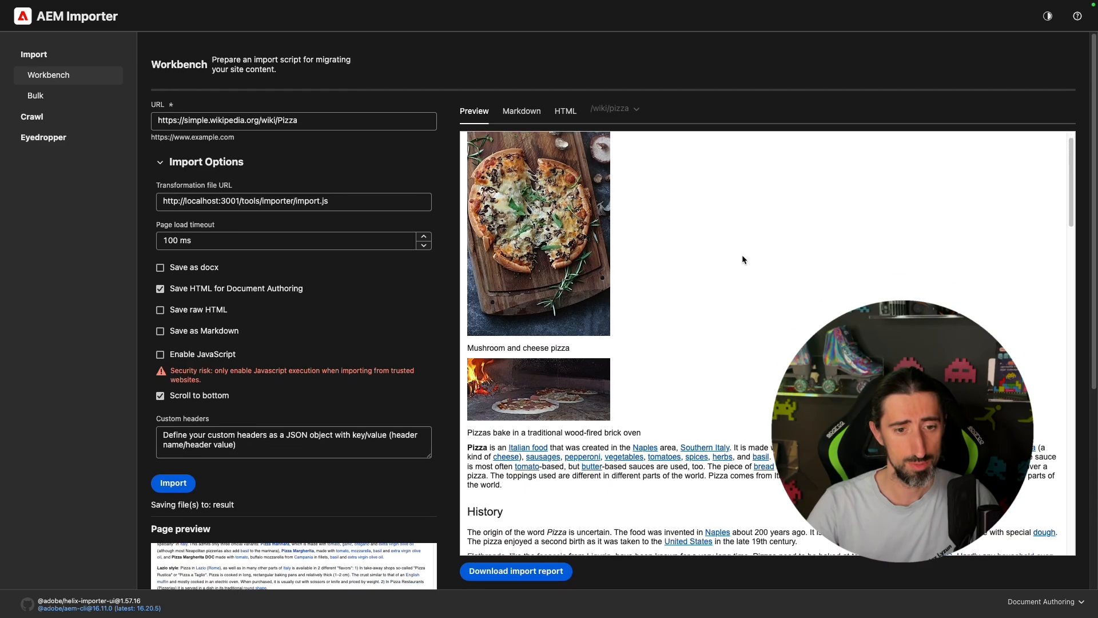
pyautogui.scroll(-5, 743, 255)
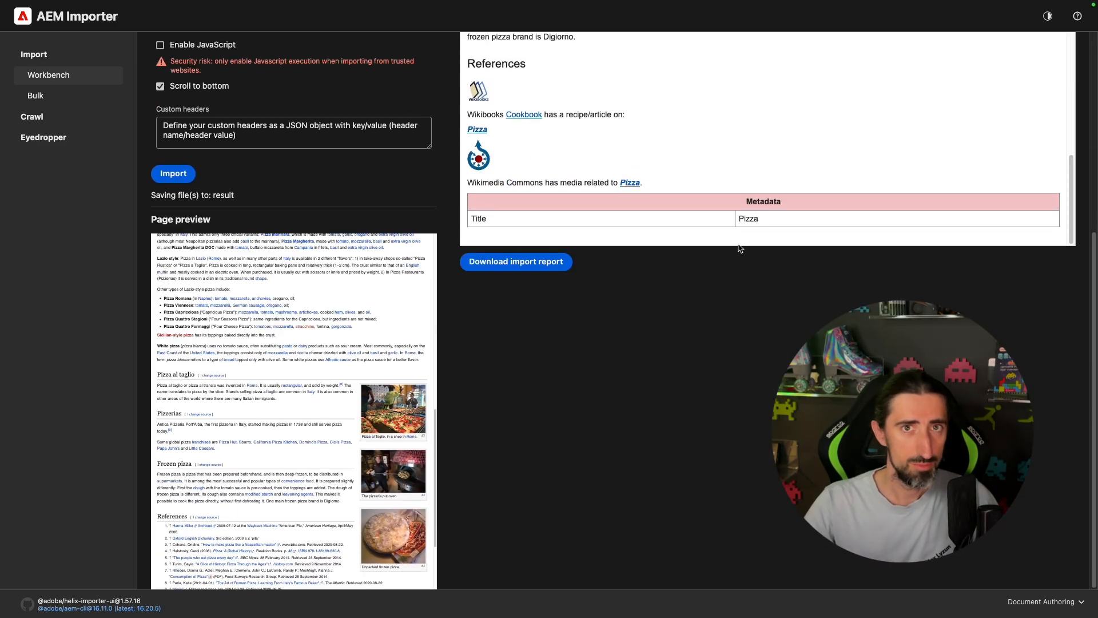
pyautogui.scroll(15, 723, 191)
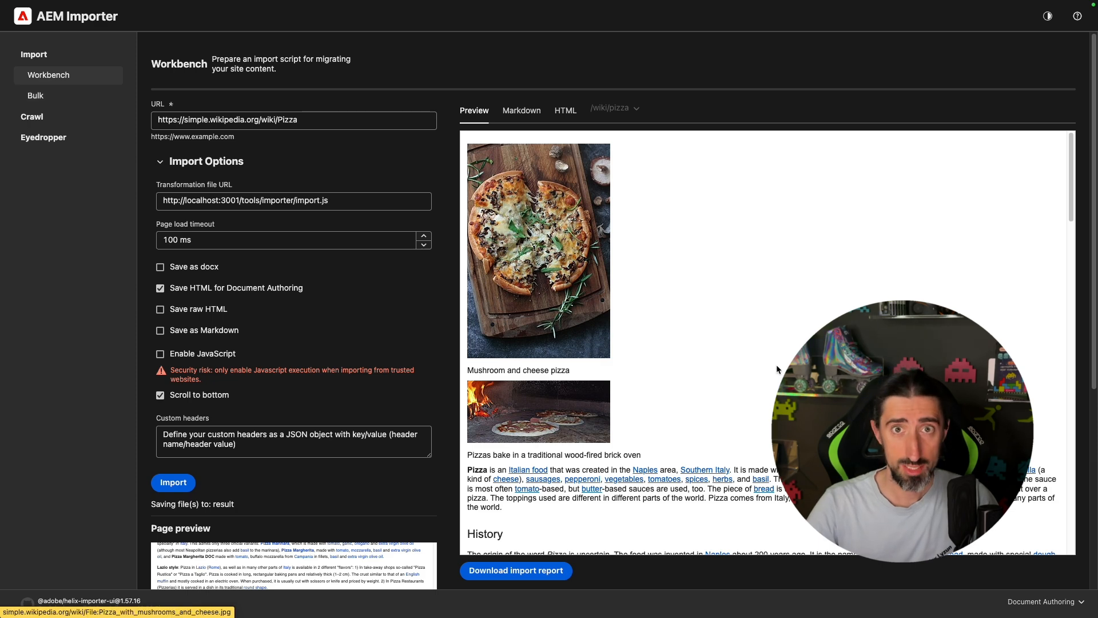
pyautogui.scroll(-7, 779, 369)
pyautogui.scroll(8, 778, 368)
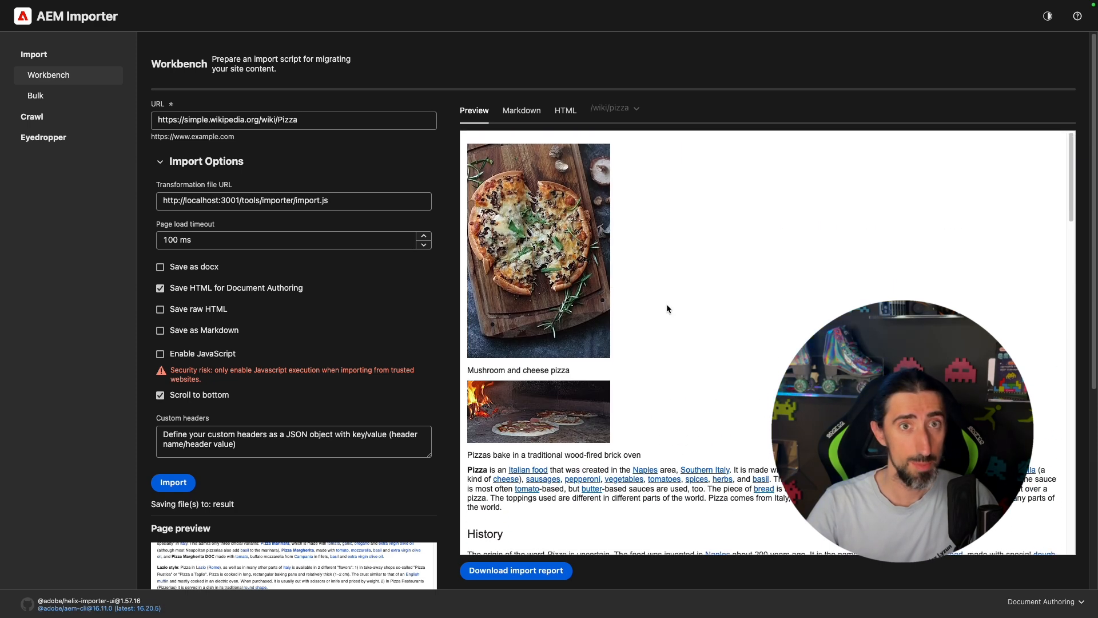
# Step: Open Bulk import and enter the simple.wikipedia.org/wiki URLs for Pizza, Bread and Chocolate, one per line
pyautogui.click(35, 95)
pyautogui.click(290, 137)
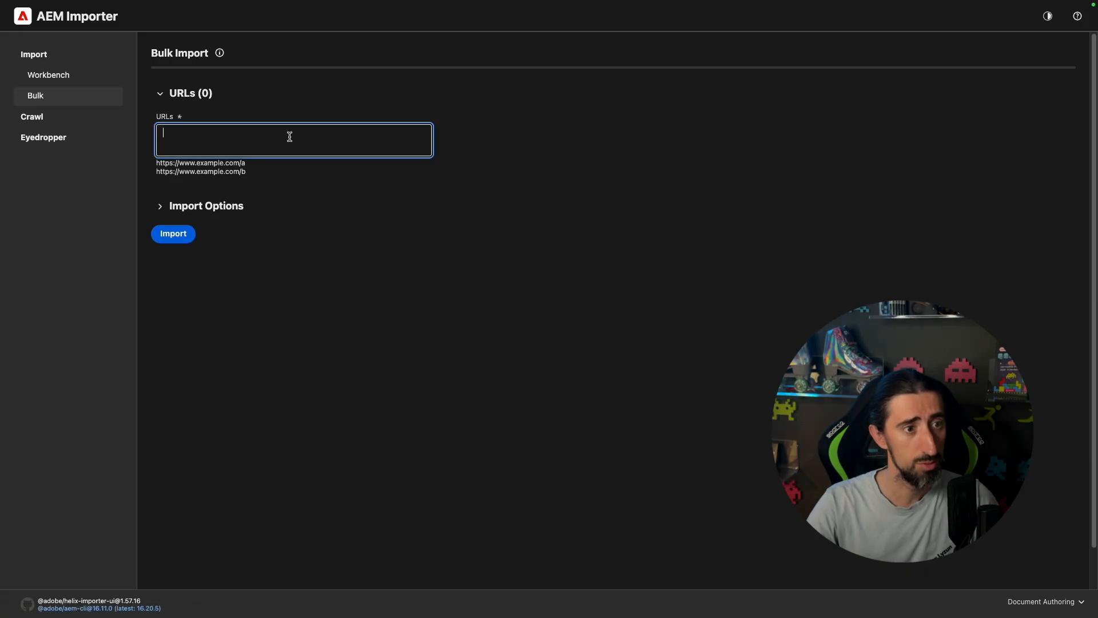
pyautogui.click(514, 244)
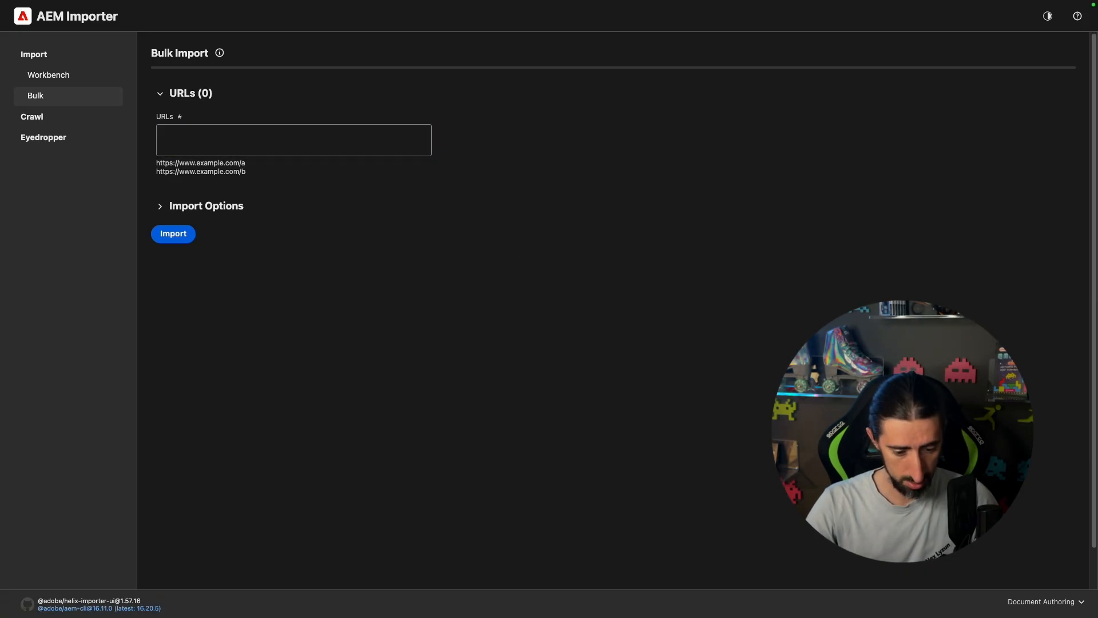
pyautogui.click(265, 148)
pyautogui.write('https://simple.wikipedia.org/wiki/Pizza https://simple.wikipedia.org/wiki/Bread https://simple.wikipedia.org/wiki/Chocolate')
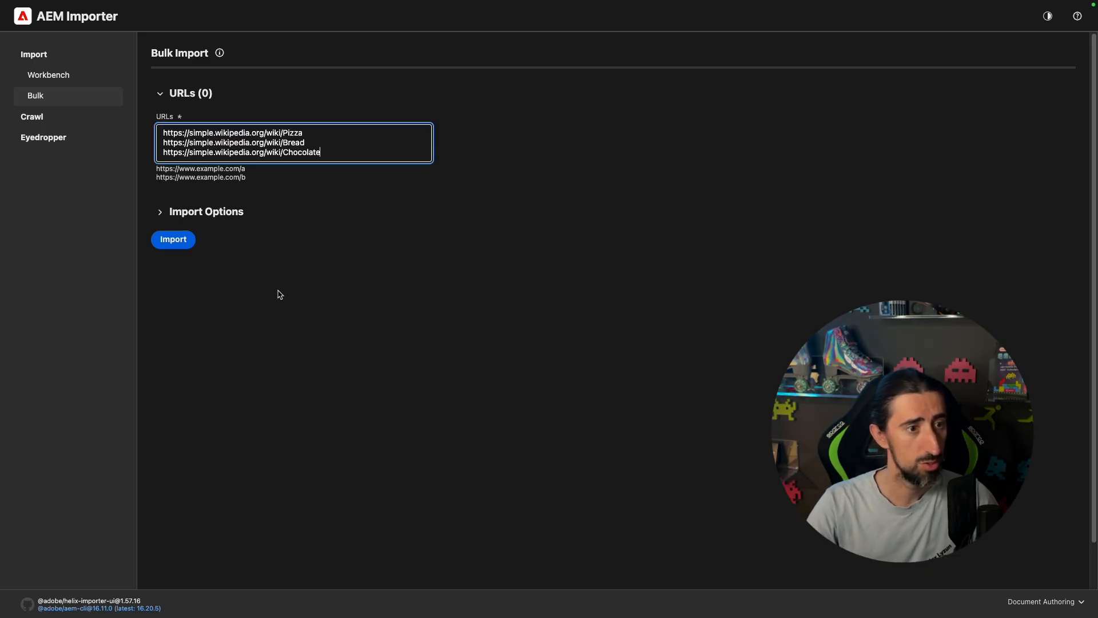
# Step: Check the bulk import's transformation file URL and options, and run the import of the three pages into the result folder
pyautogui.click(189, 213)
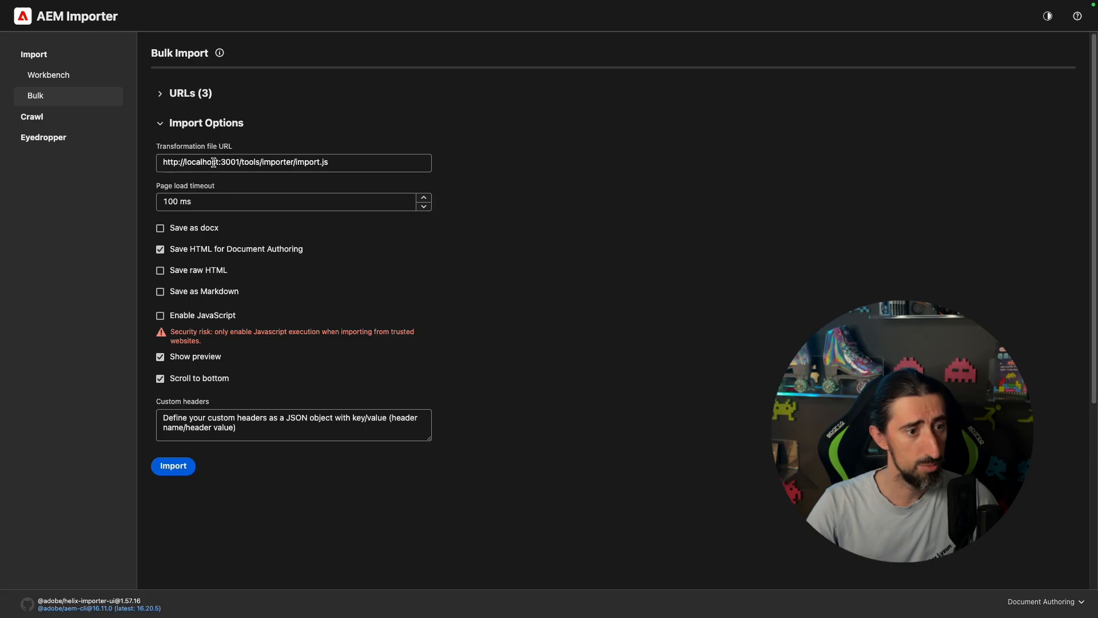
pyautogui.moveTo(346, 159); pyautogui.dragTo(112, 168)
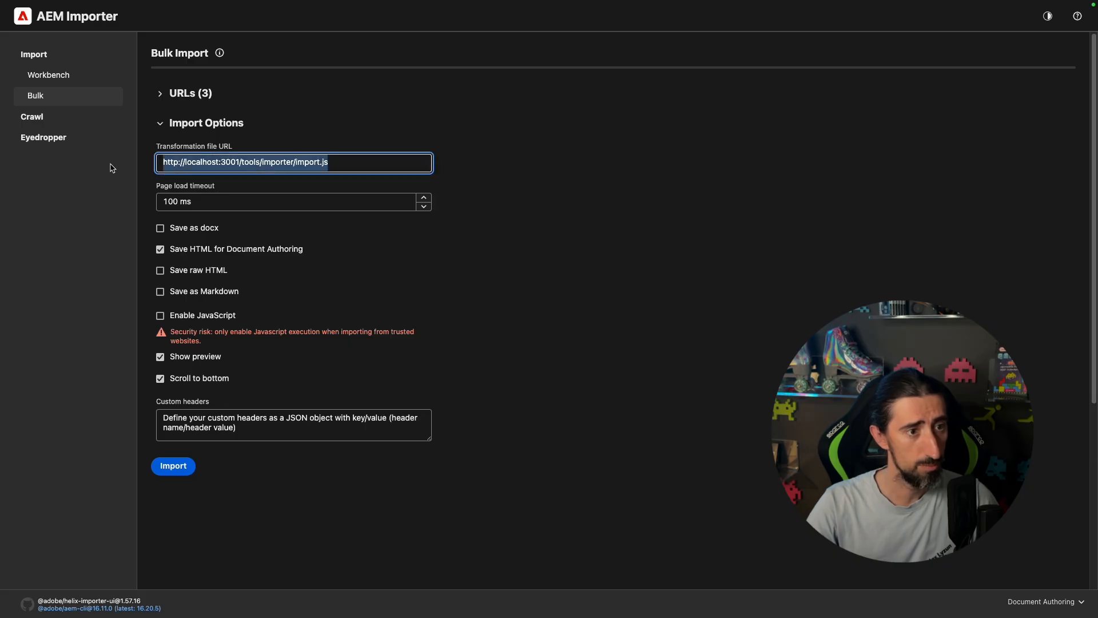
pyautogui.click(538, 317)
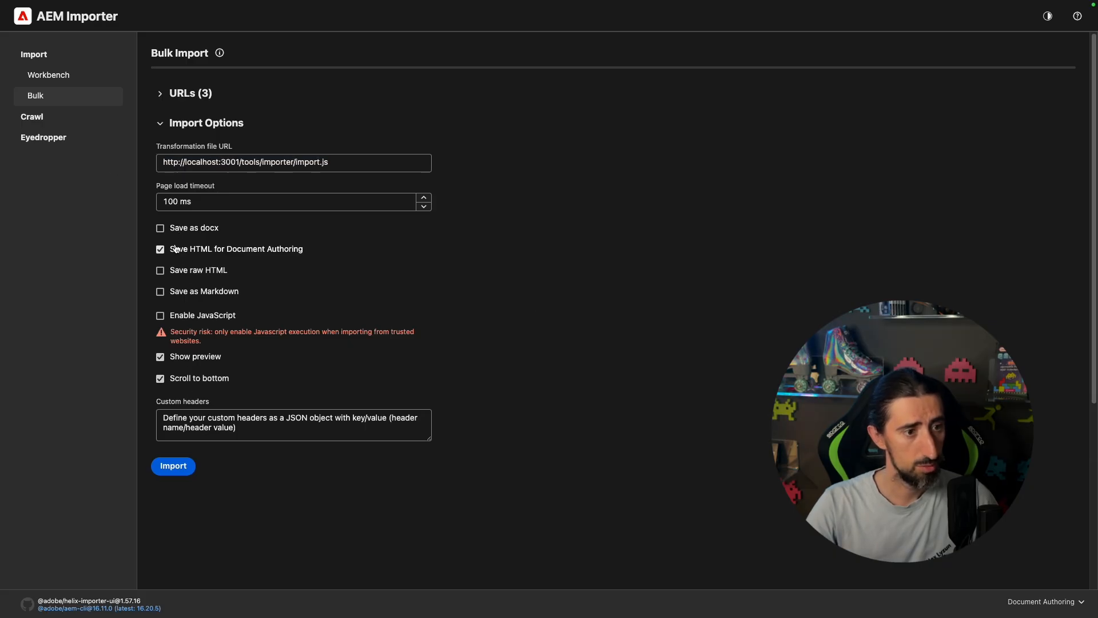
pyautogui.click(177, 468)
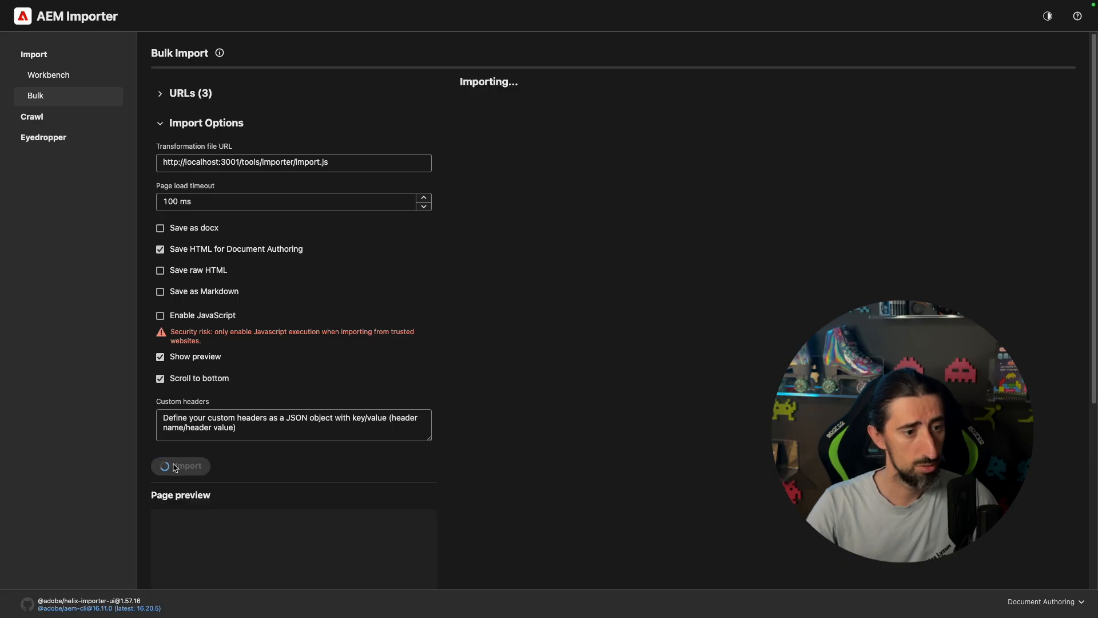
pyautogui.press('Return')
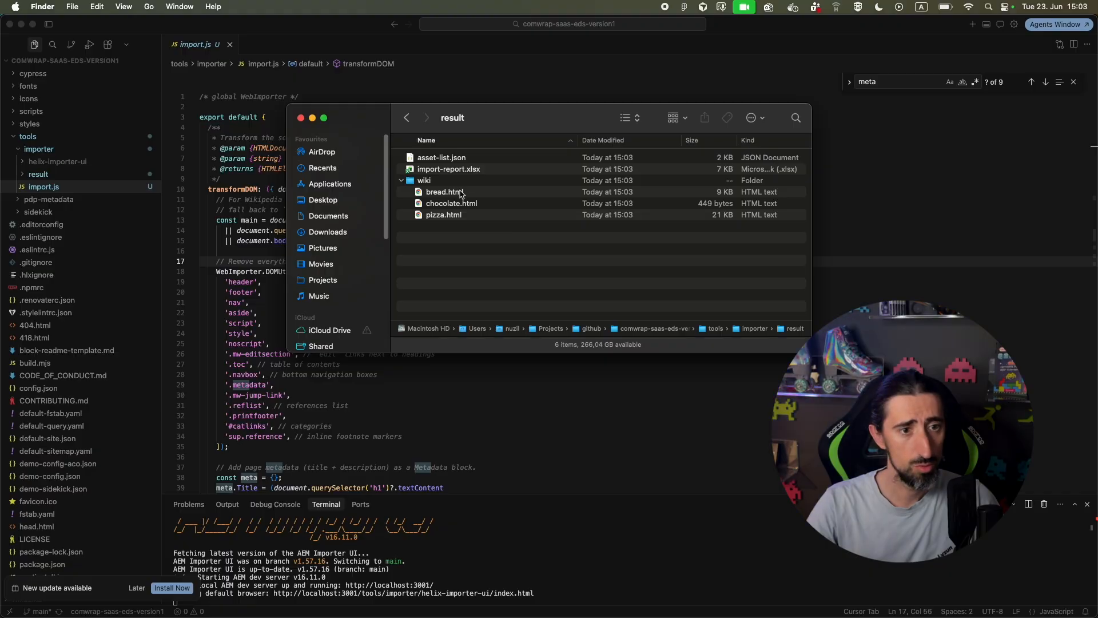
# Step: Preview the imported bread.html, chocolate.html and pizza.html files in the result folder's wiki subfolder
pyautogui.click(465, 190)
pyautogui.press('space')
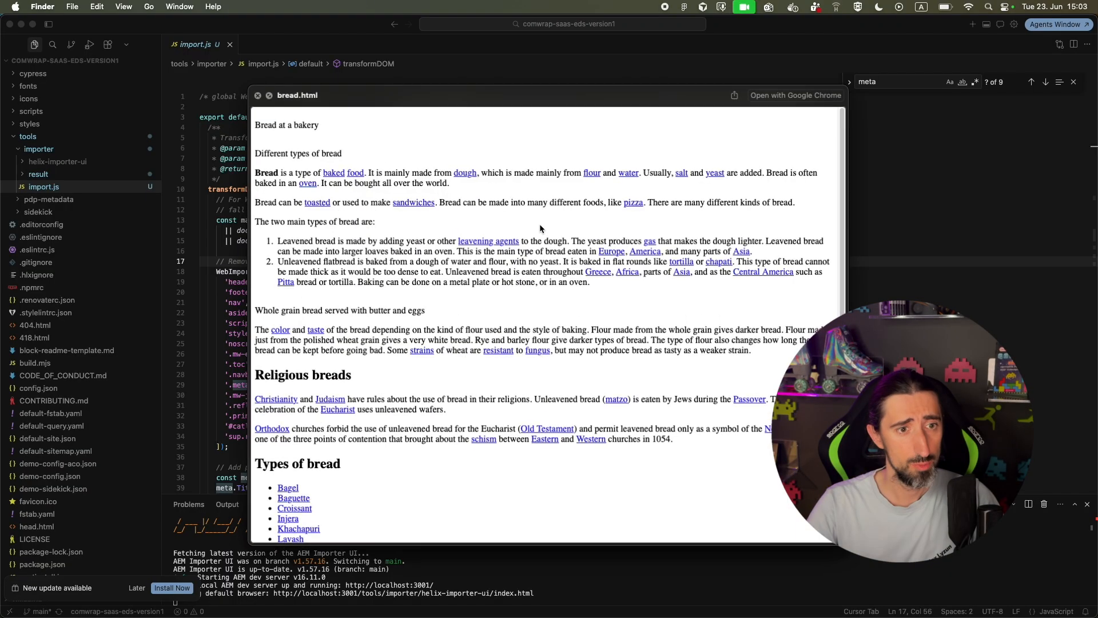
pyautogui.scroll(-5, 540, 224)
pyautogui.scroll(5, 540, 224)
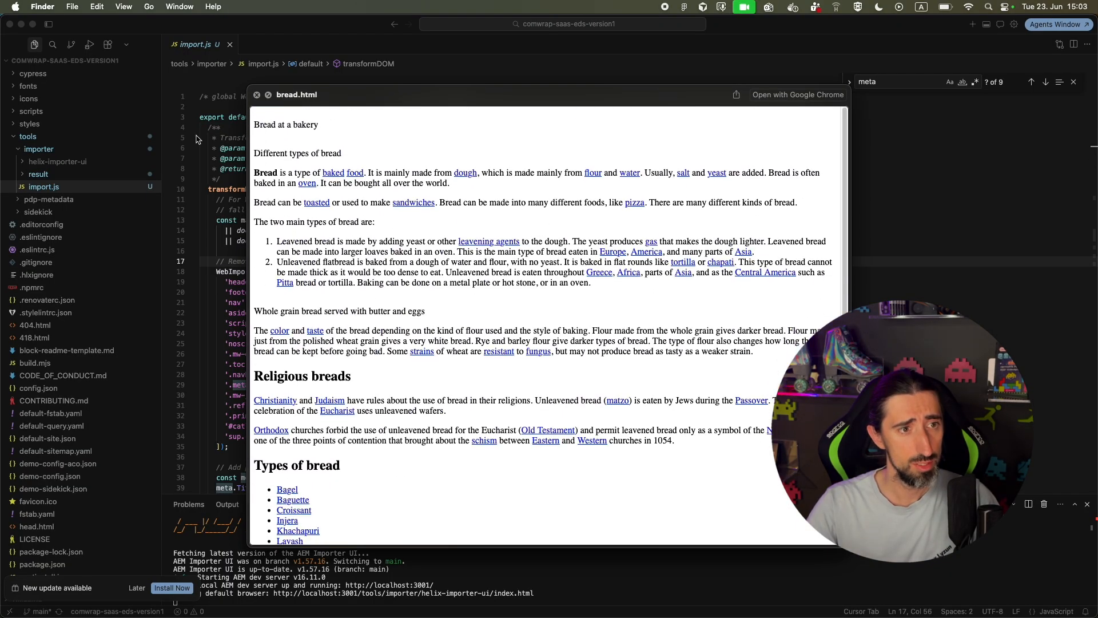
pyautogui.press('Down')
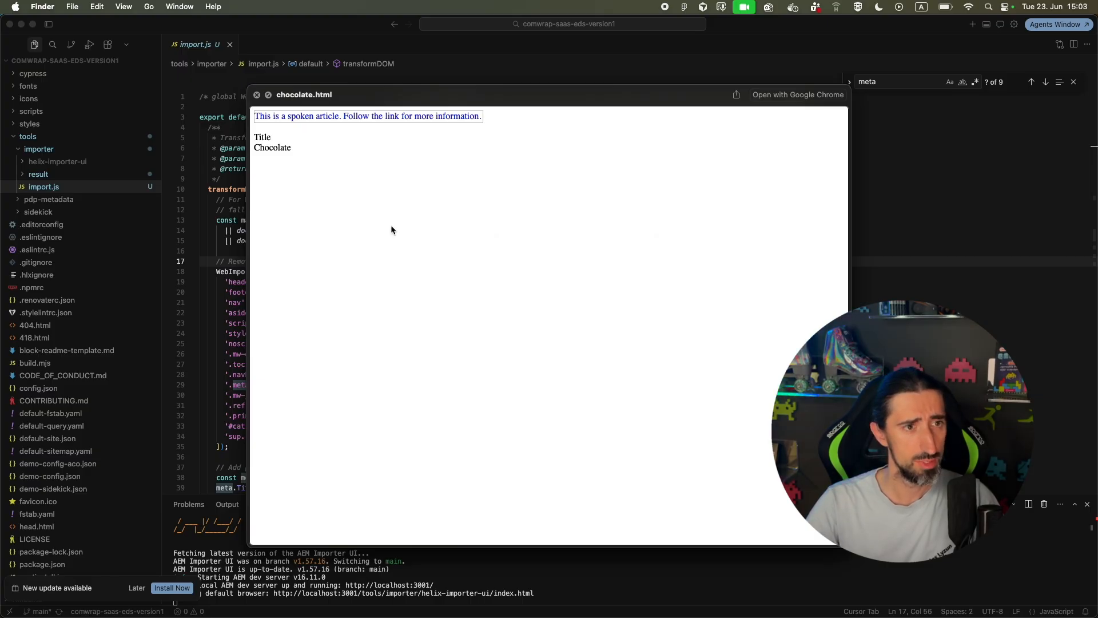
pyautogui.press('Down')
pyautogui.press('Up')
pyautogui.press('Down')
pyautogui.press('Up')
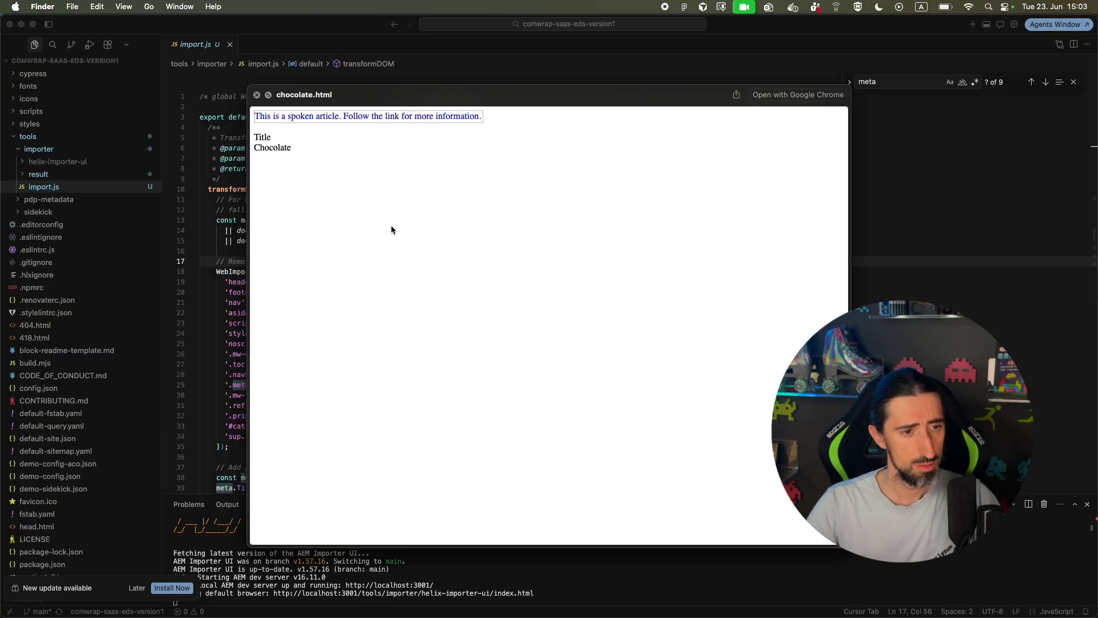
pyautogui.press('space')
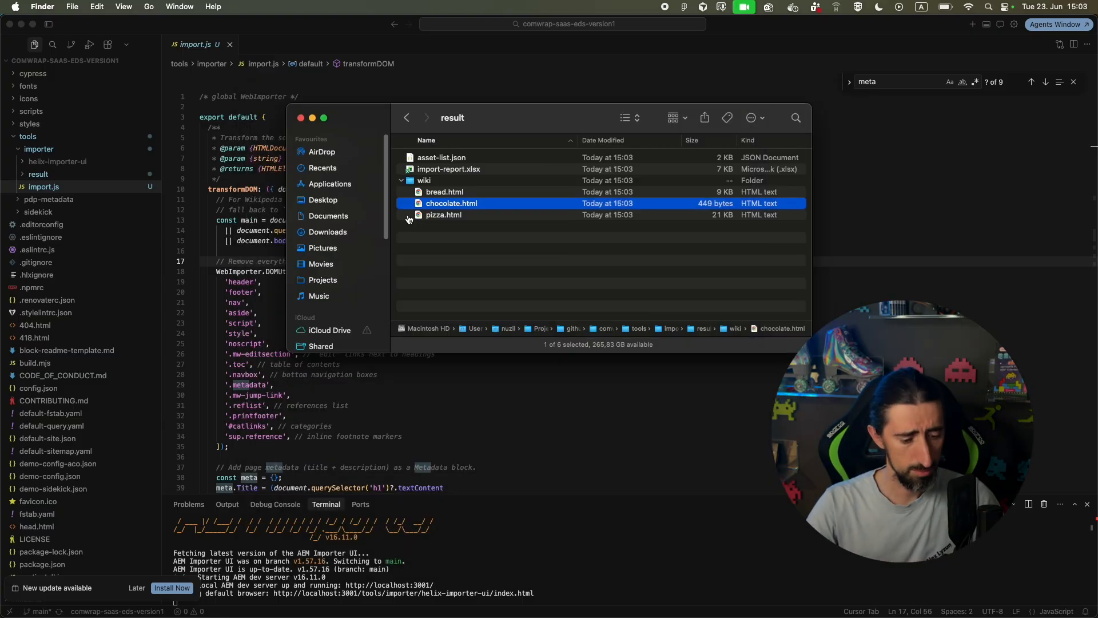
# Step: Examine the full original Wikipedia Chocolate page in Chrome and compare it with a preview of the imported chocolate.html
pyautogui.press('super+Tab')
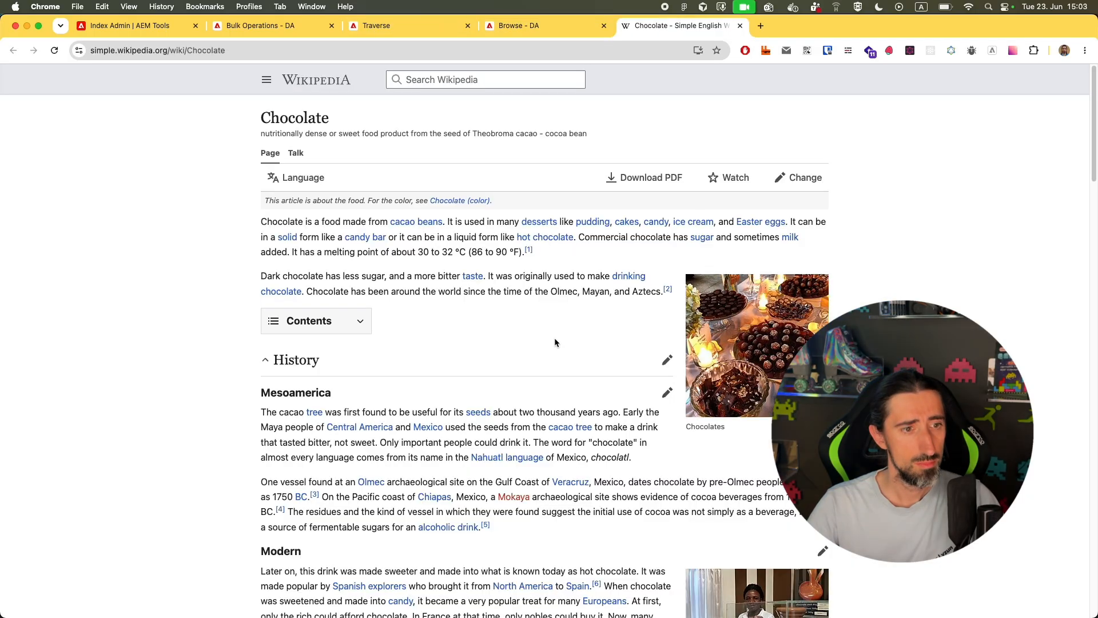
pyautogui.scroll(-20, 554, 341)
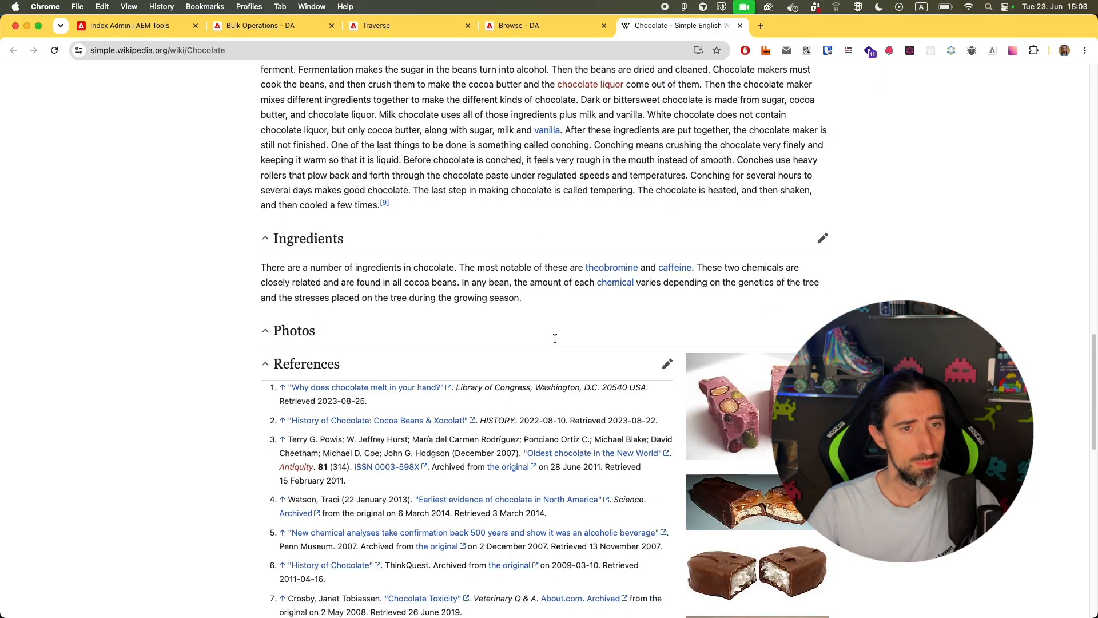
pyautogui.scroll(20, 555, 342)
pyautogui.scroll(-20, 556, 343)
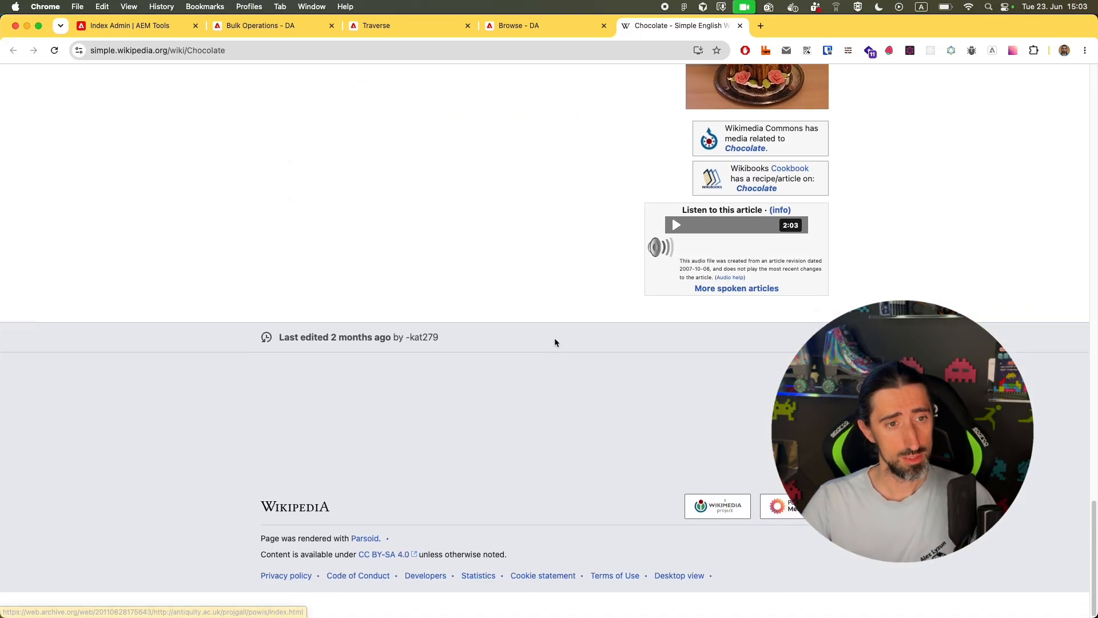
pyautogui.scroll(20, 554, 342)
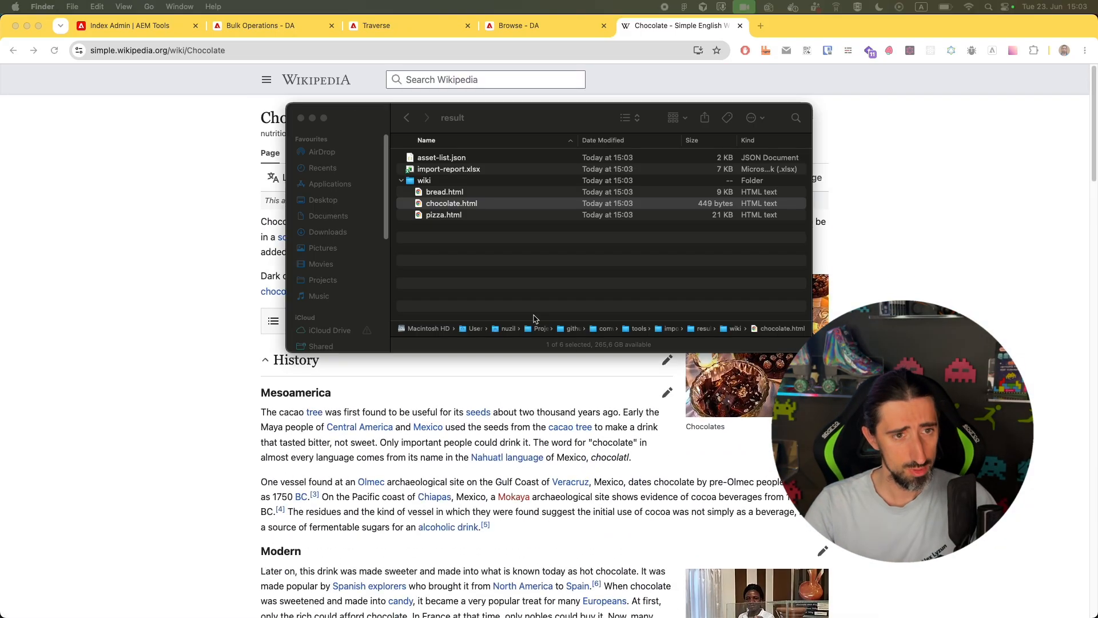
pyautogui.click(469, 206)
pyautogui.press('space')
pyautogui.press('space')
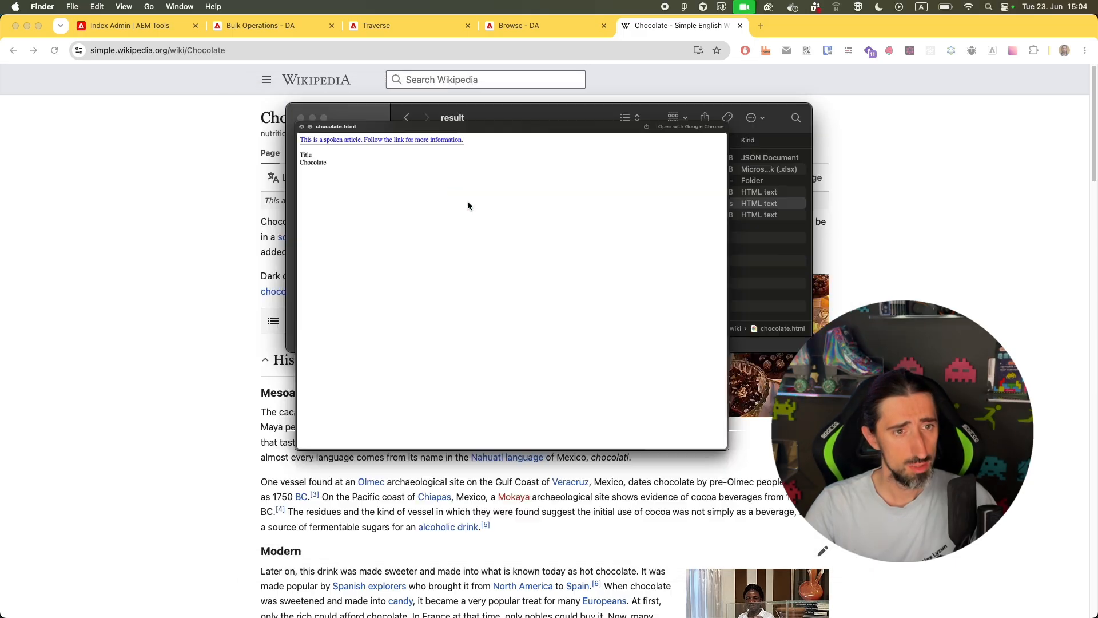
# Step: Ask the Cursor agent why the simple.wikipedia.org Chocolate page was not imported correctly, pointing it to the import result
pyautogui.doubleClick(468, 204)
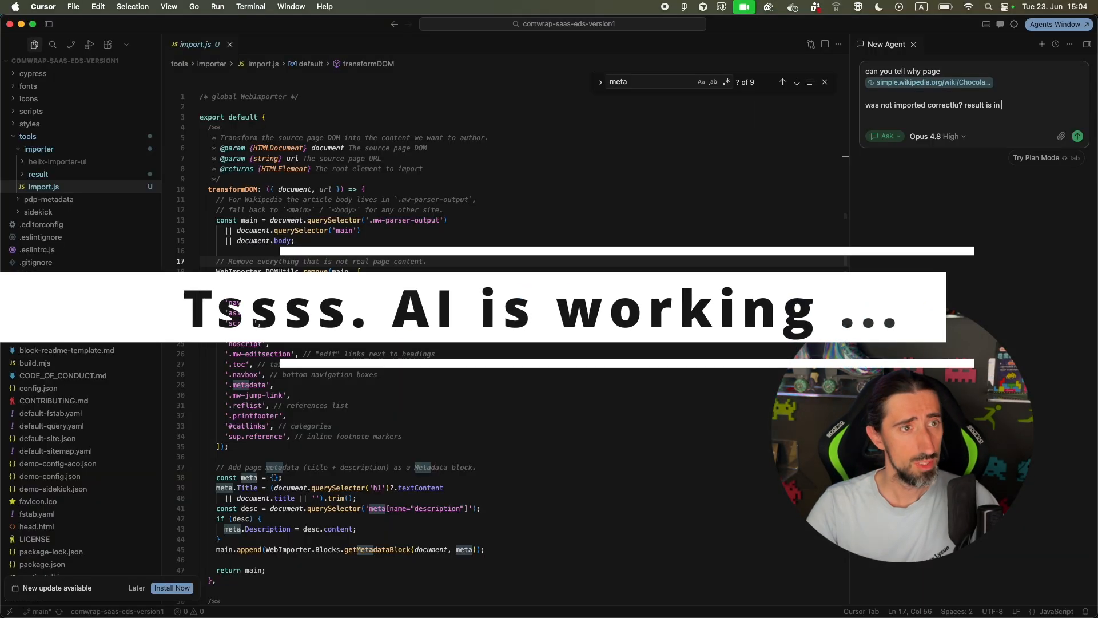
pyautogui.press('Return')
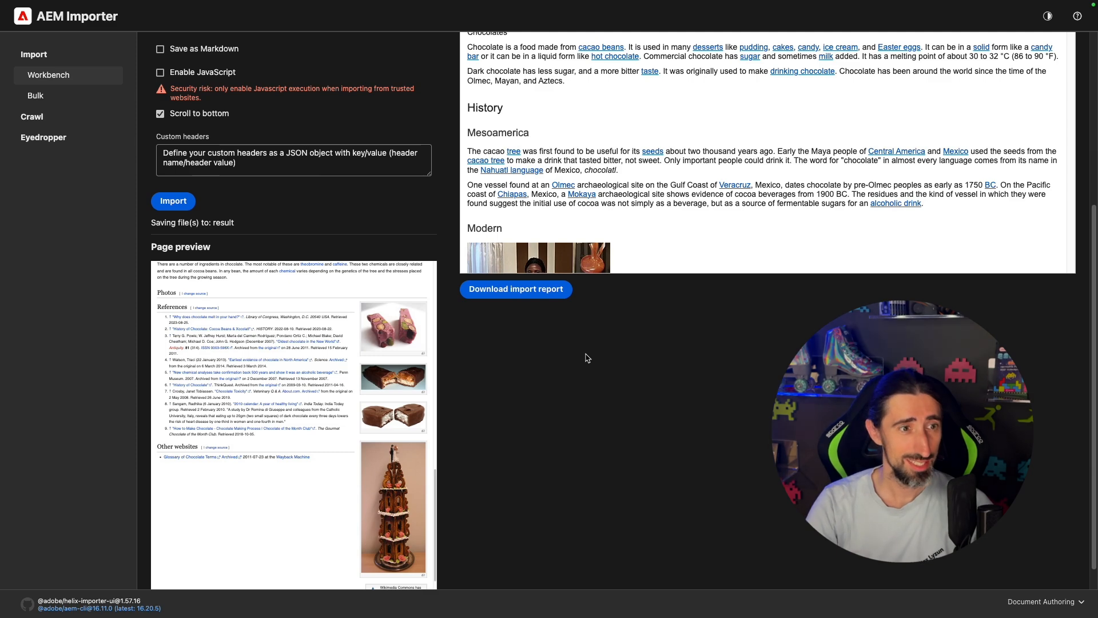
# Step: Review the revised main content selectors in import.js in Cursor, including '#mw-content-text .mw-parser-output' and its fallbacks
pyautogui.hotkey('ctrl', 'Left')
pyautogui.moveTo(223, 273); pyautogui.dragTo(448, 274)
pyautogui.click(355, 265)
pyautogui.click(341, 281)
pyautogui.click(309, 282)
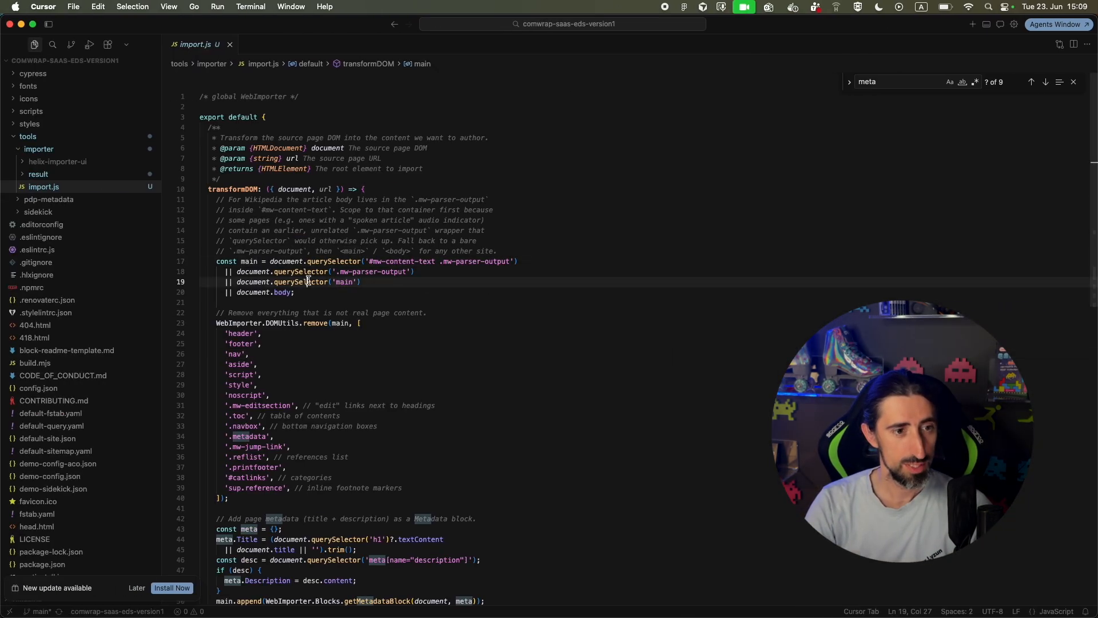
pyautogui.doubleClick(308, 281)
pyautogui.click(271, 263)
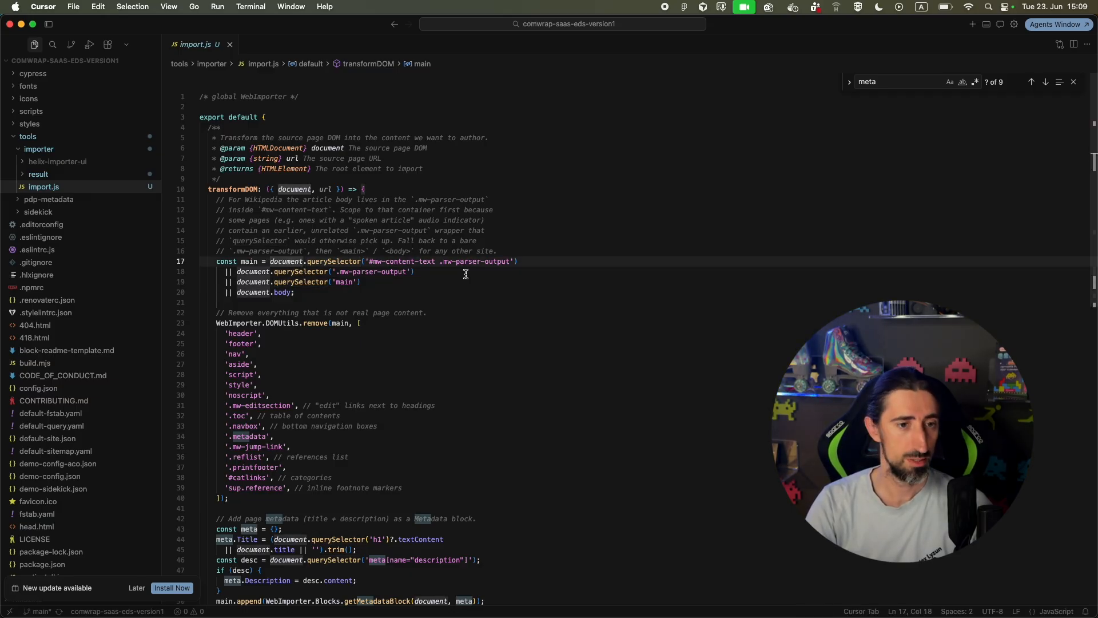
# Step: Switch back to AEM Importer, rerun the Chocolate page import in Workbench and check the preview down to References
pyautogui.press('super+Tab')
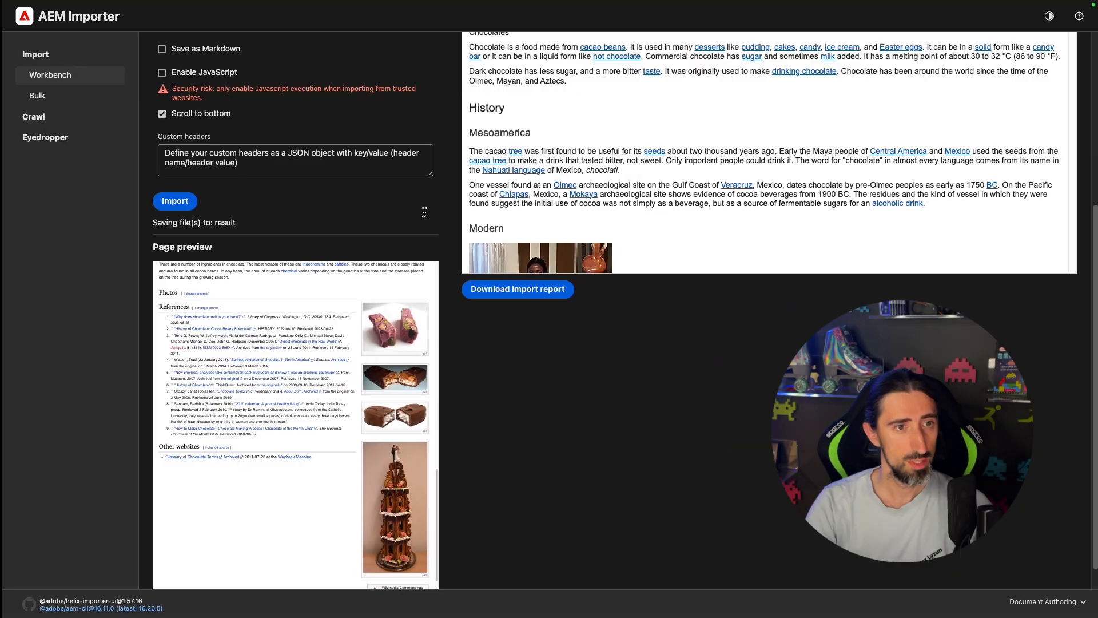
pyautogui.click(181, 202)
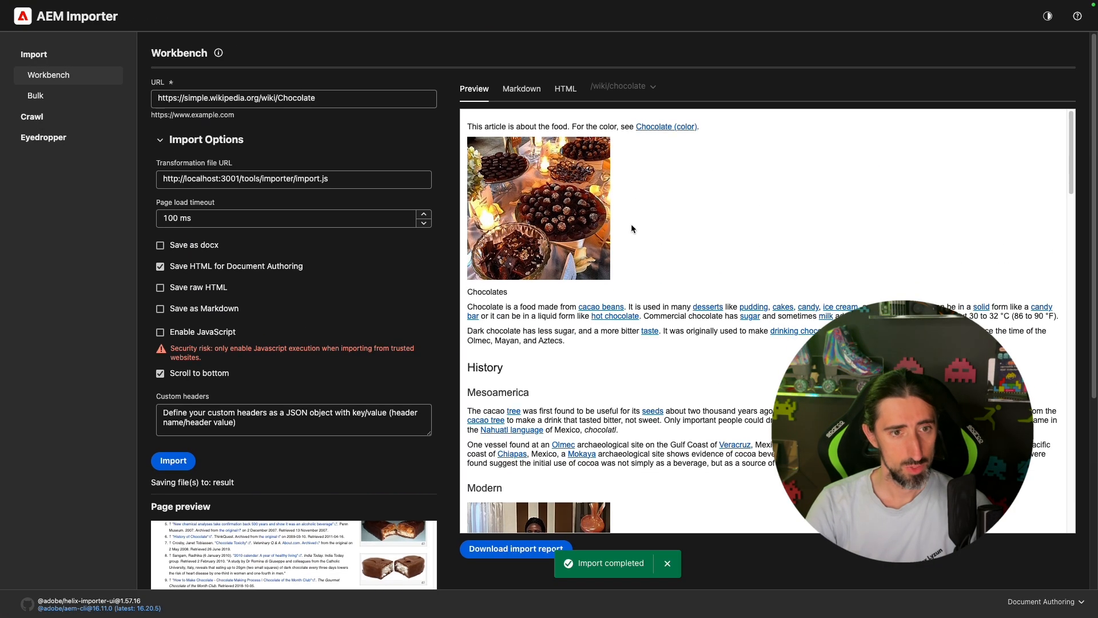
pyautogui.scroll(-6, 560, 344)
pyautogui.scroll(-15, 554, 335)
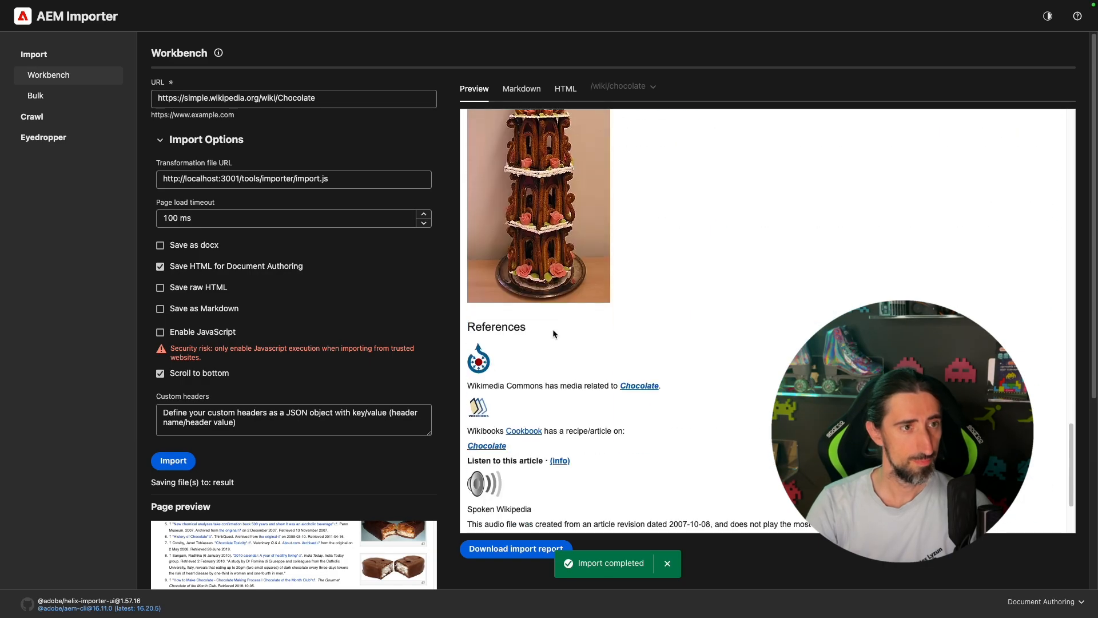
# Step: Rerun the bulk import of the Pizza, Bread and Chocolate pages, saving into the result folder
pyautogui.click(35, 95)
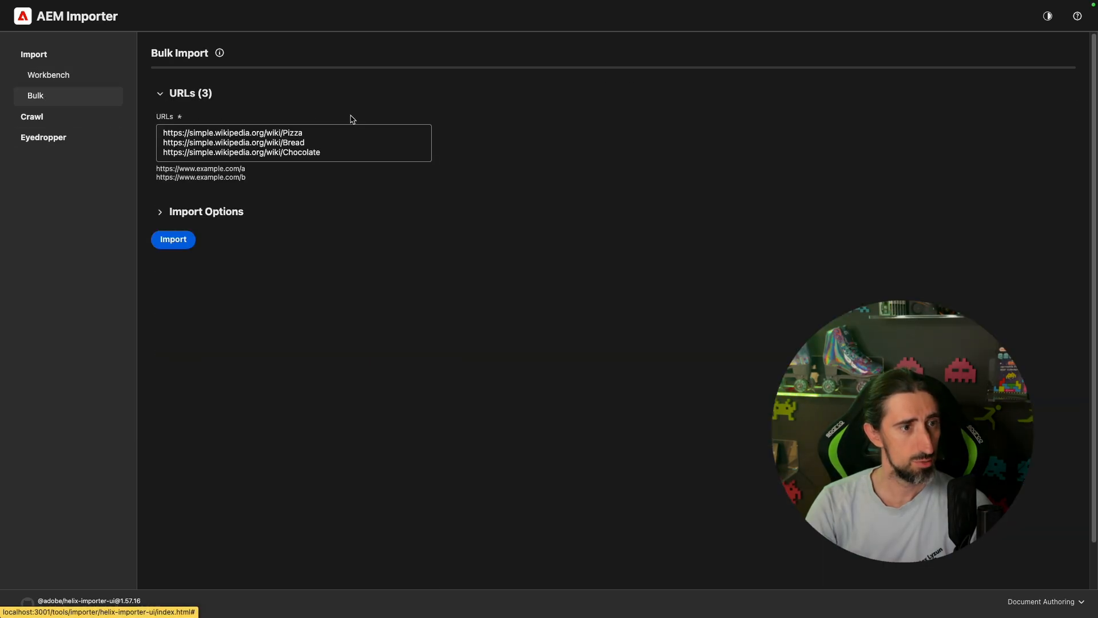
pyautogui.click(173, 241)
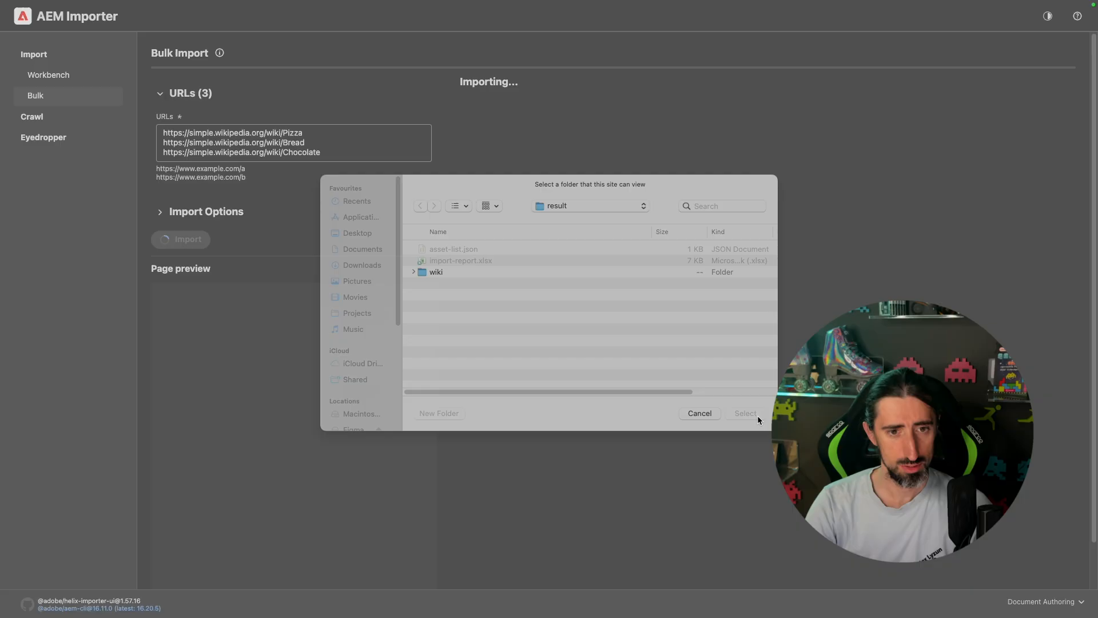
pyautogui.click(757, 418)
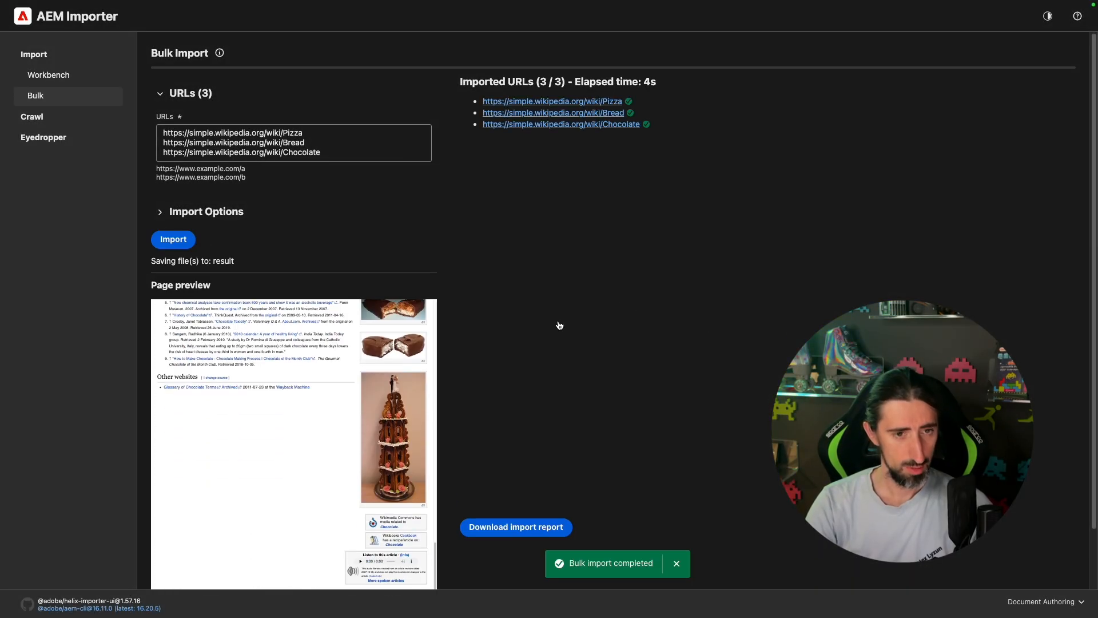
# Step: Switch to Finder and preview the newly imported bread.html, chocolate.html and pizza.html files
pyautogui.press('super+Tab')
pyautogui.press('super+Tab')
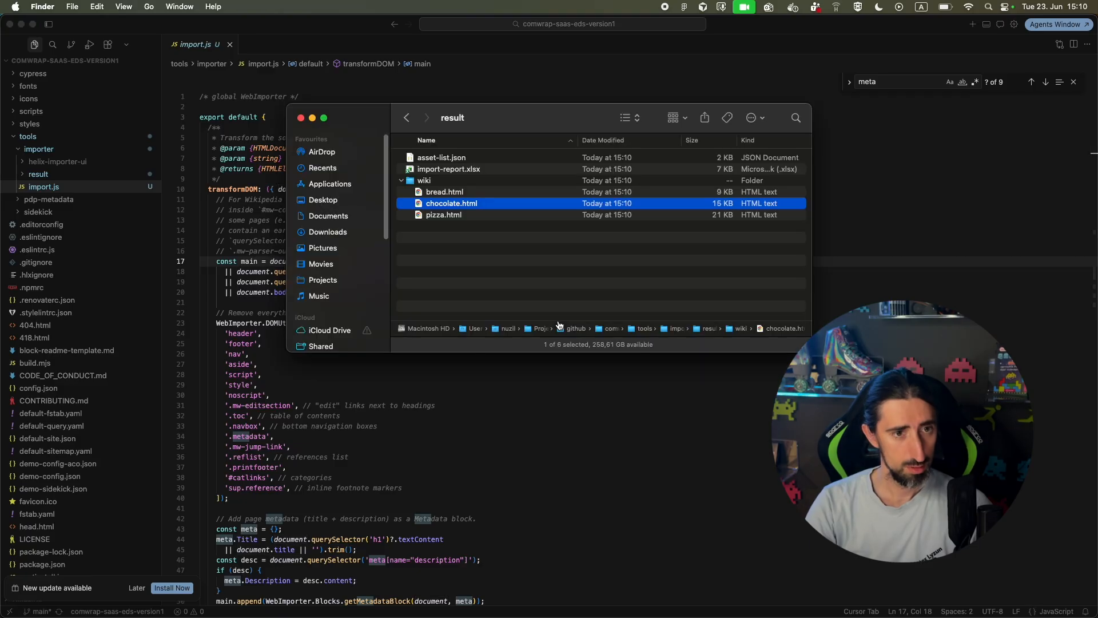
pyautogui.click(511, 269)
pyautogui.click(508, 194)
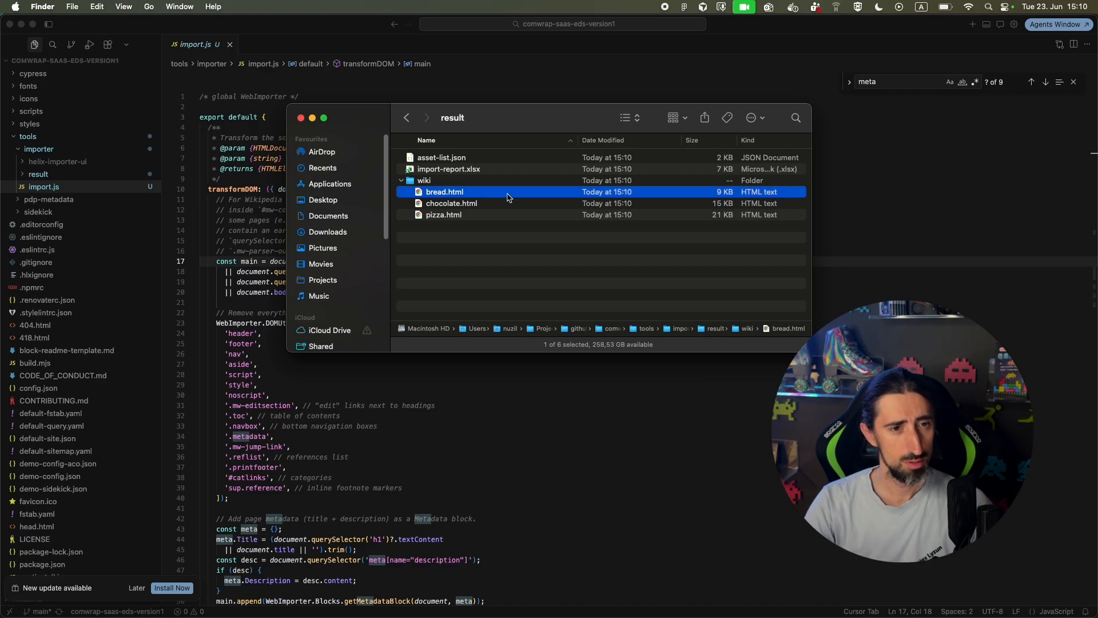
pyautogui.press('Down')
pyautogui.press('Up')
pyautogui.press('space')
pyautogui.press('Down')
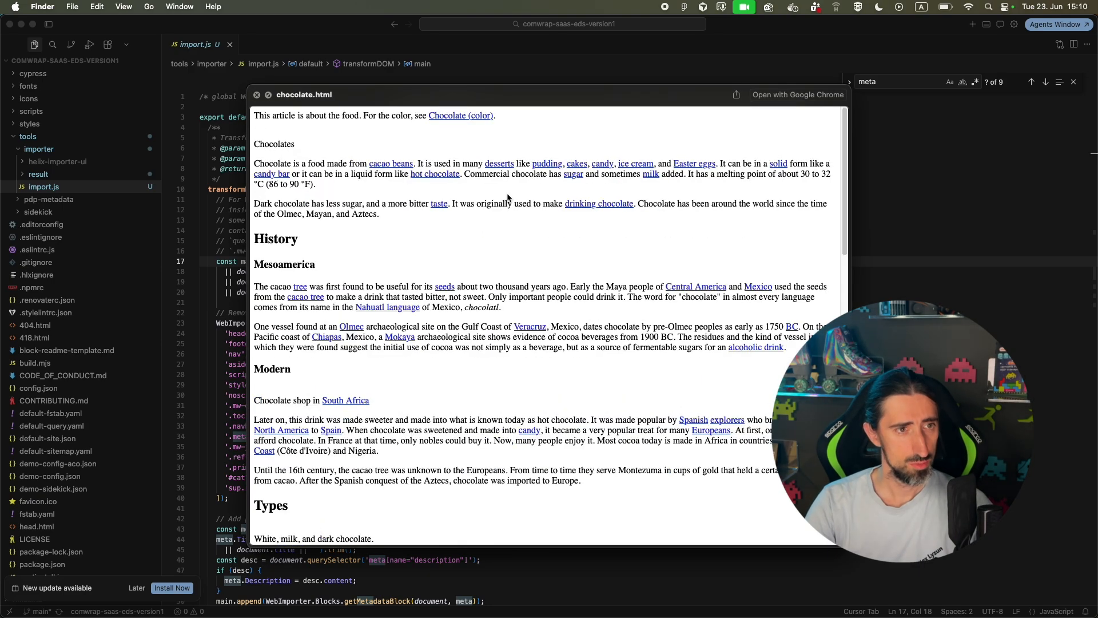
pyautogui.press('Down')
pyautogui.press('Up')
pyautogui.press('Up')
pyautogui.press('Down')
pyautogui.press('Down')
pyautogui.press('space')
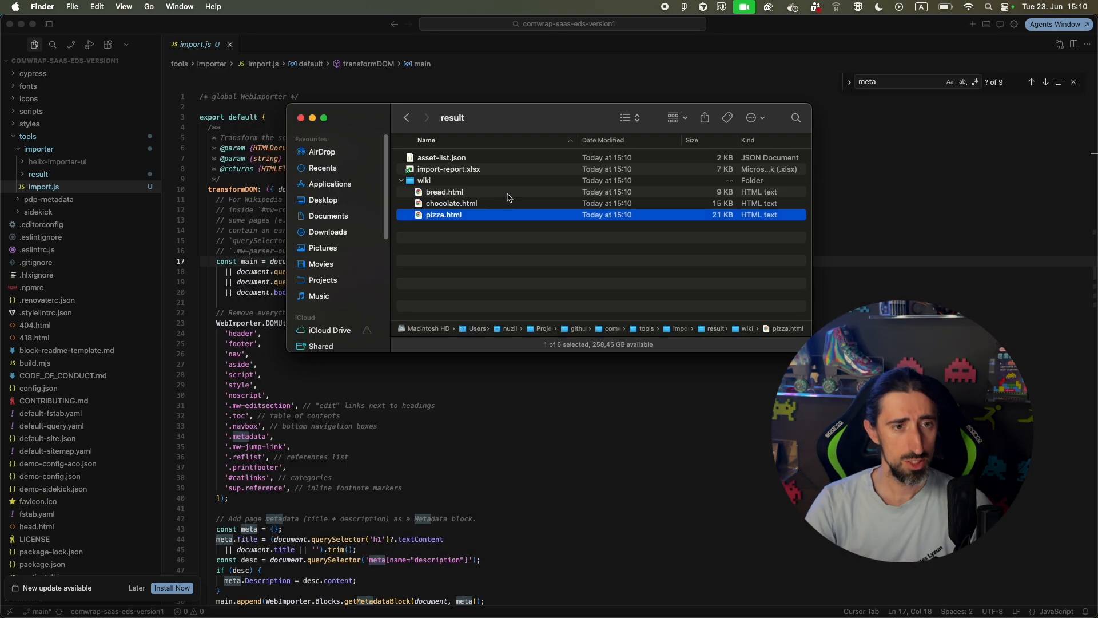
# Step: Return to Chrome and open the Document Authoring browse page of the comwrap-saas-eds-version1 site
pyautogui.press('super+Tab')
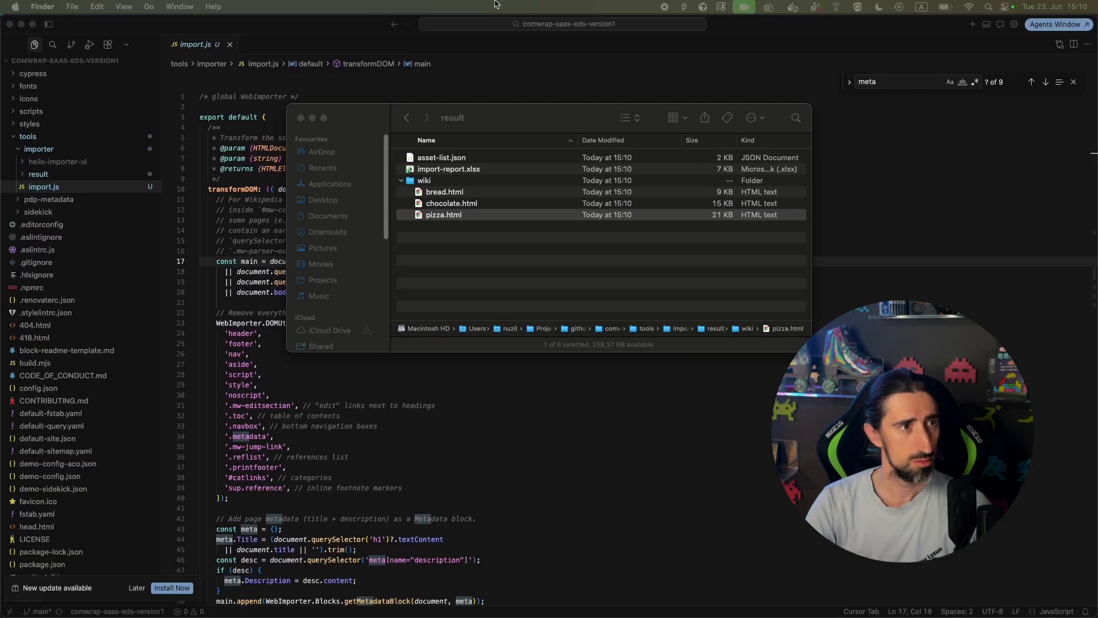
pyautogui.hotkey('ctrl', 'Right')
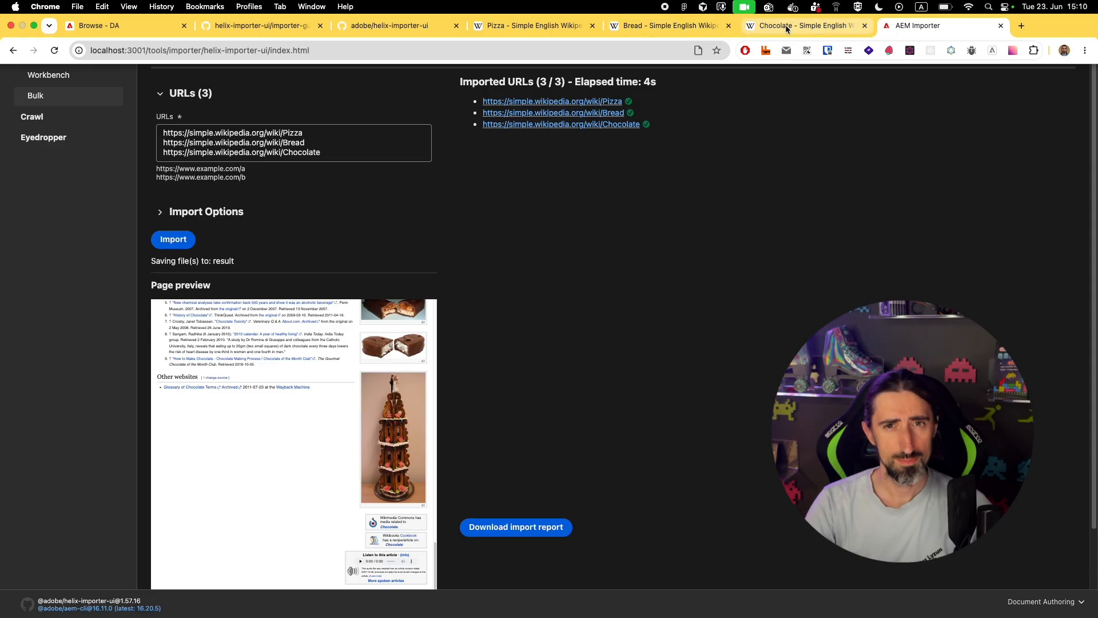
pyautogui.click(144, 24)
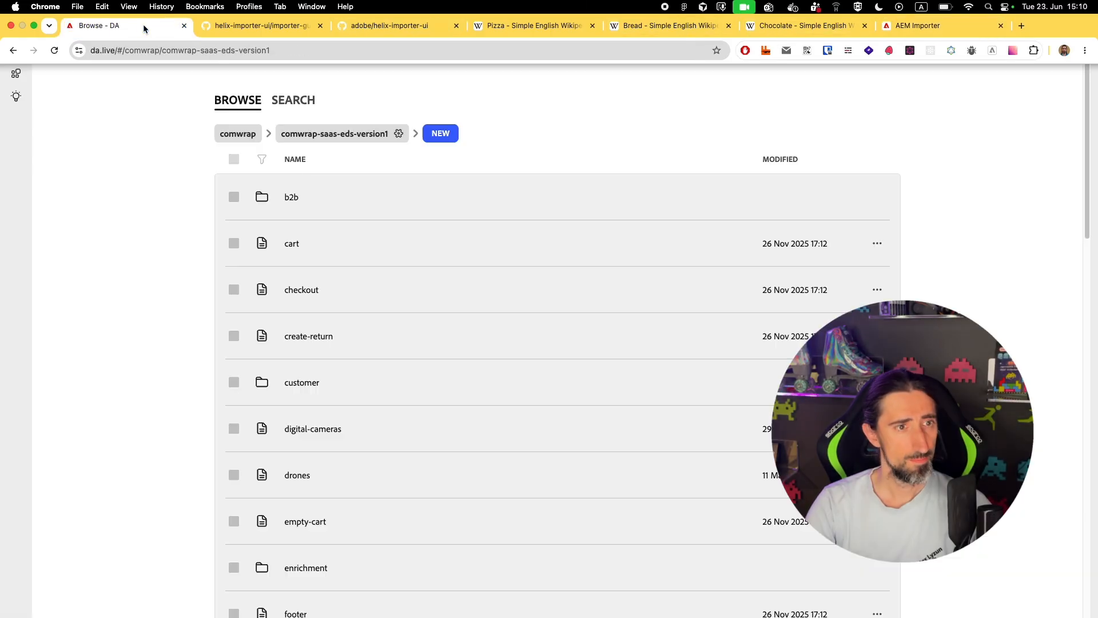
# Step: Open the pages folder in the site's file list
pyautogui.scroll(-10, 399, 322)
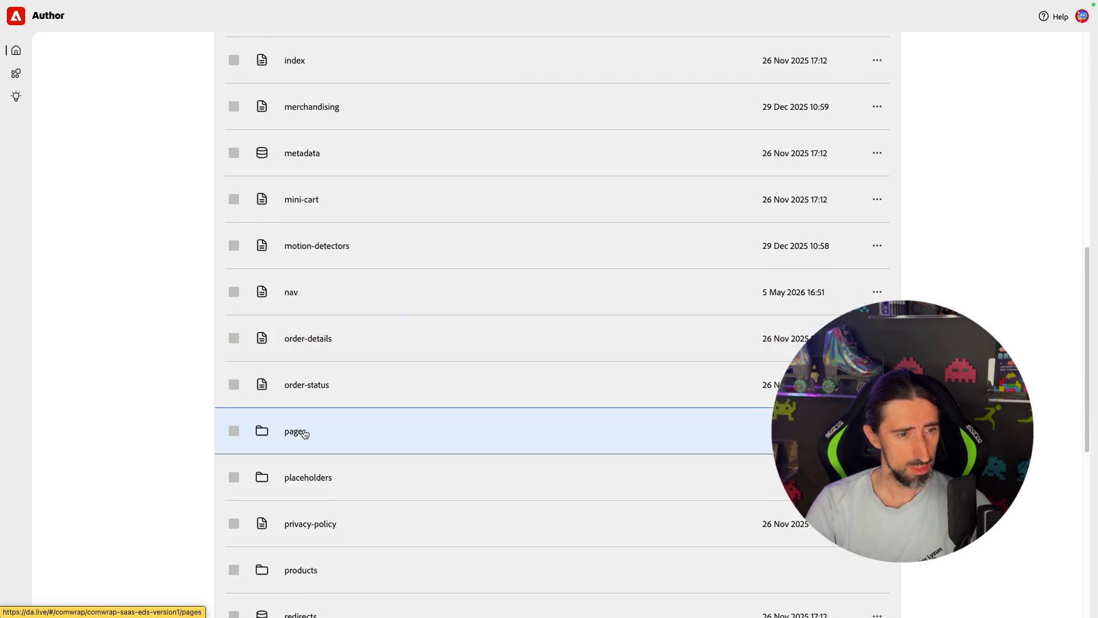
pyautogui.doubleClick(304, 433)
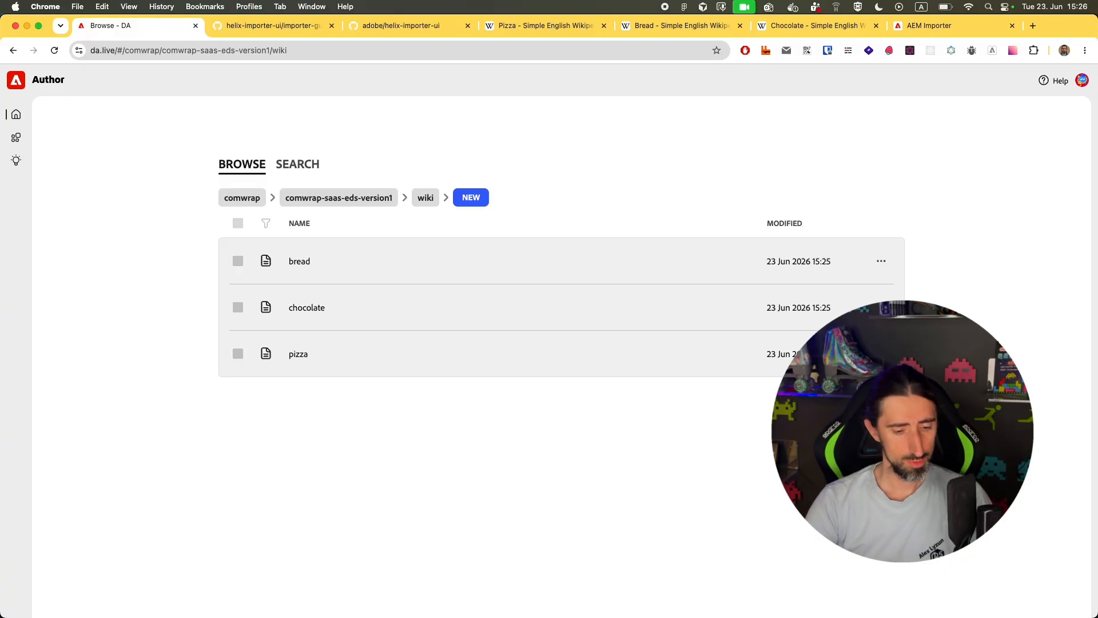
# Step: Switch to Finder and select chocolate.html and pizza.html in the result's wiki folder to show the files
pyautogui.press('super+Tab')
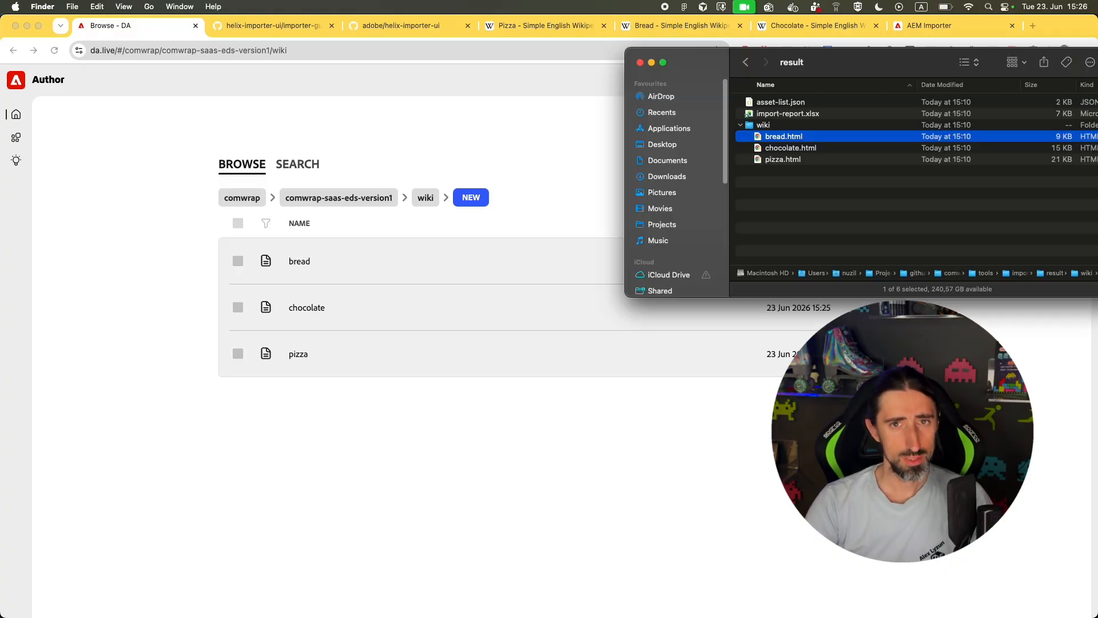
pyautogui.click(799, 175)
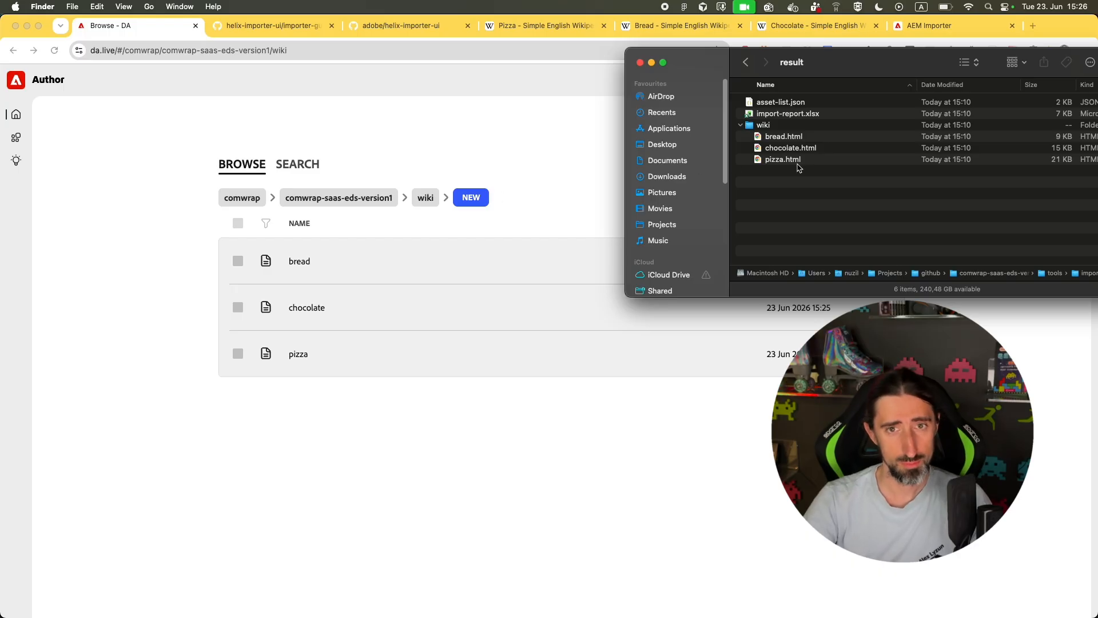
pyautogui.click(790, 147)
pyautogui.keyDown('shift'); pyautogui.click(783, 159); pyautogui.keyUp('shift')
pyautogui.click(838, 169)
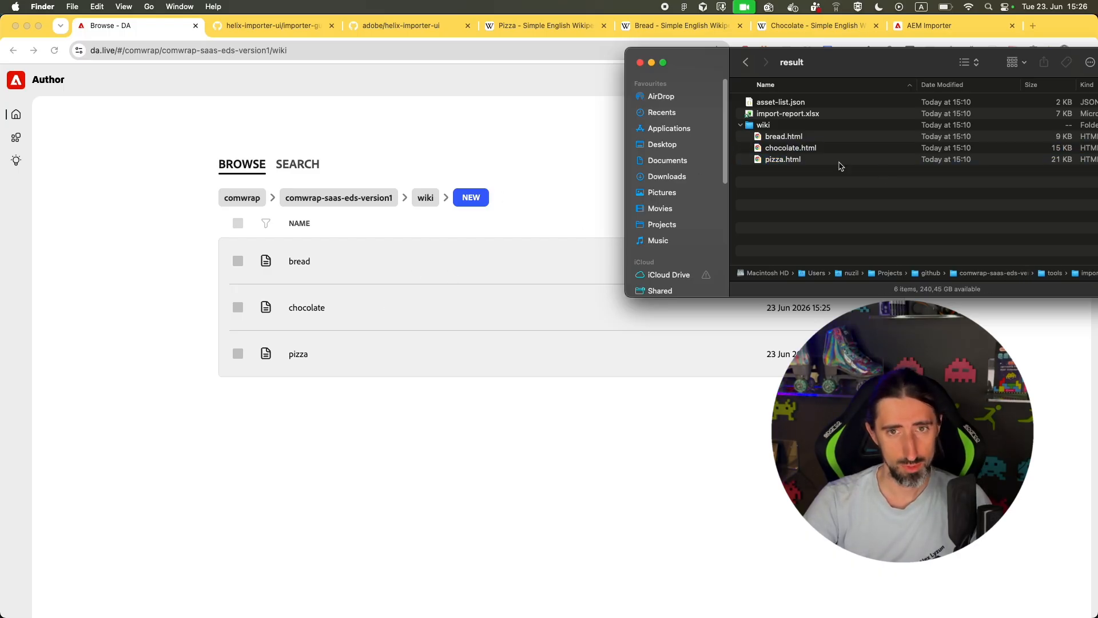
pyautogui.click(791, 147)
pyautogui.keyDown('shift'); pyautogui.click(782, 159); pyautogui.keyUp('shift')
pyautogui.click(799, 177)
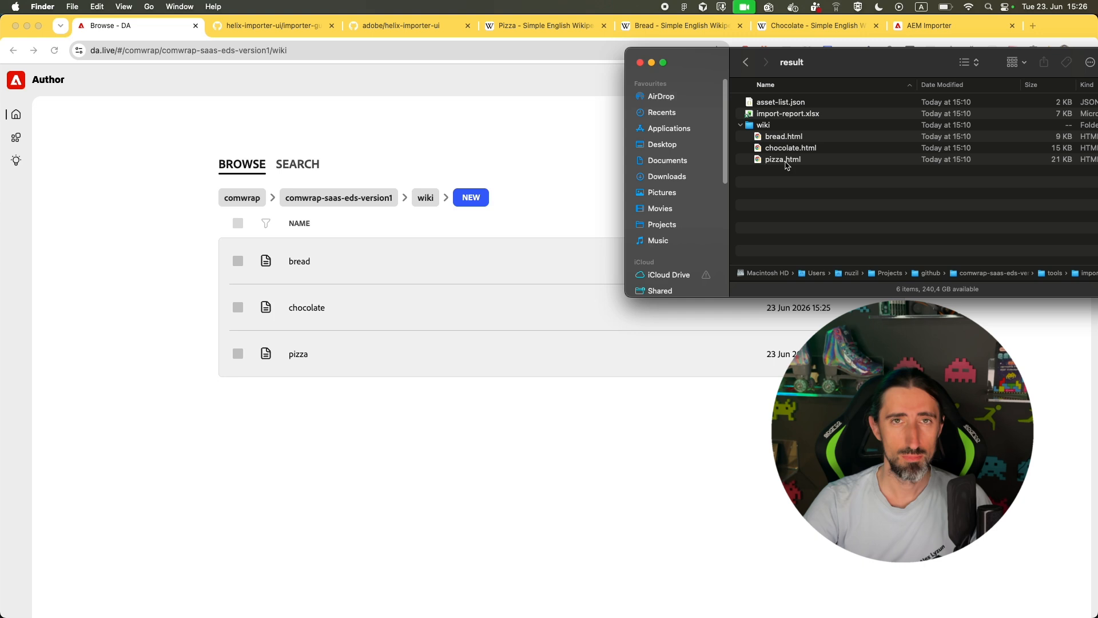
# Step: Move pizza.html out of the wiki folder in Finder and undo the move
pyautogui.moveTo(787, 165); pyautogui.dragTo(735, 200)
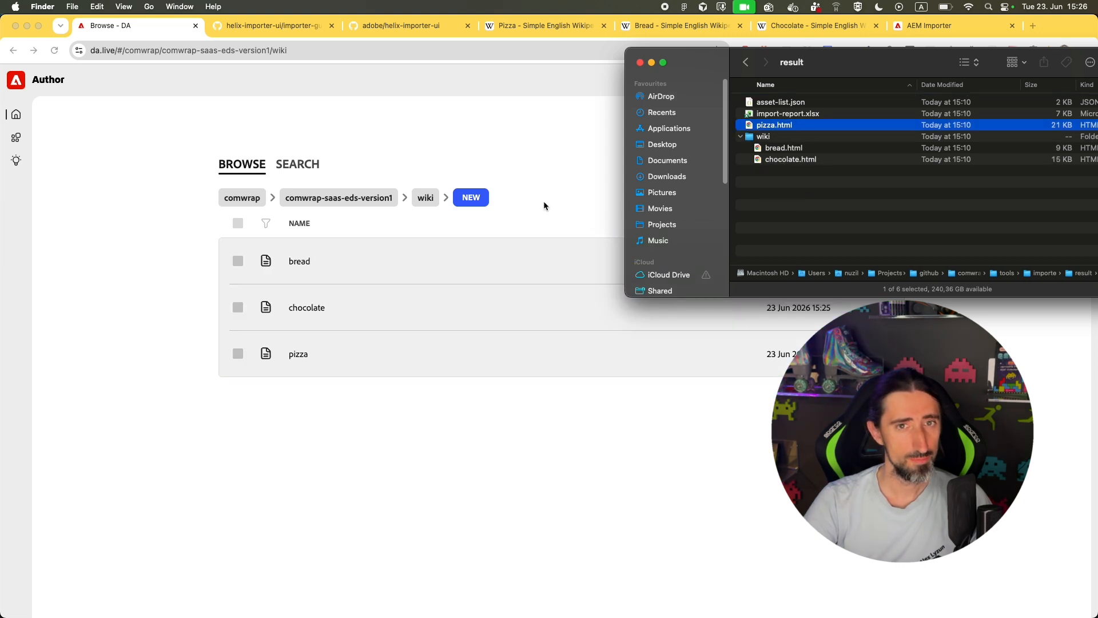
pyautogui.click(544, 205)
pyautogui.press('super+Tab')
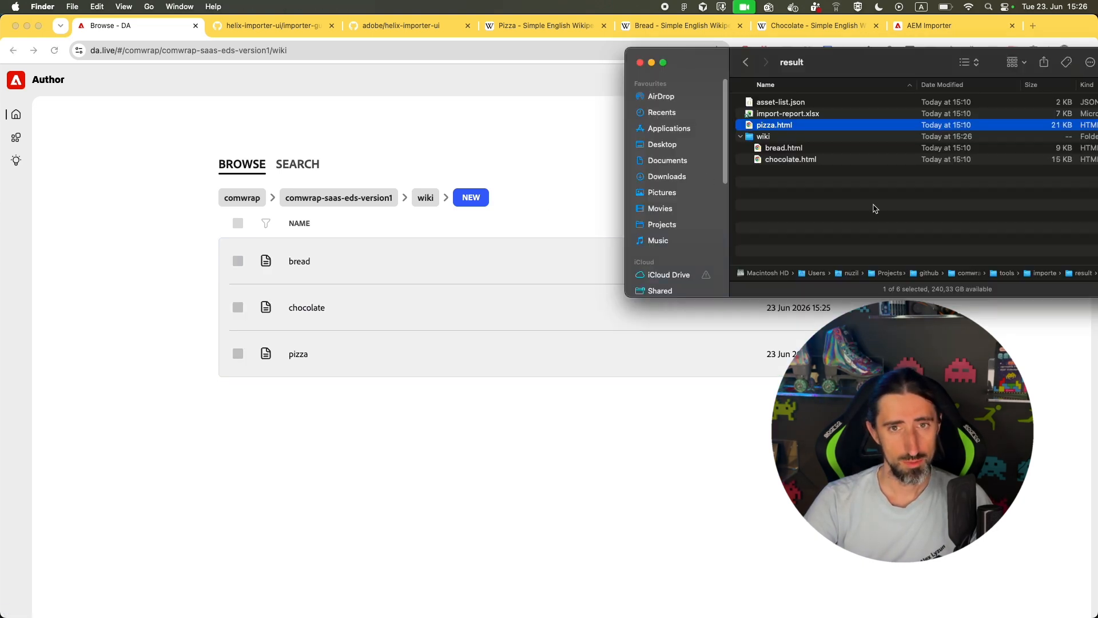
pyautogui.press('super+z')
# Step: Return to Chrome, open the bread document and review it down to the metadata table, and return to the wiki folder
pyautogui.click(534, 200)
pyautogui.click(294, 260)
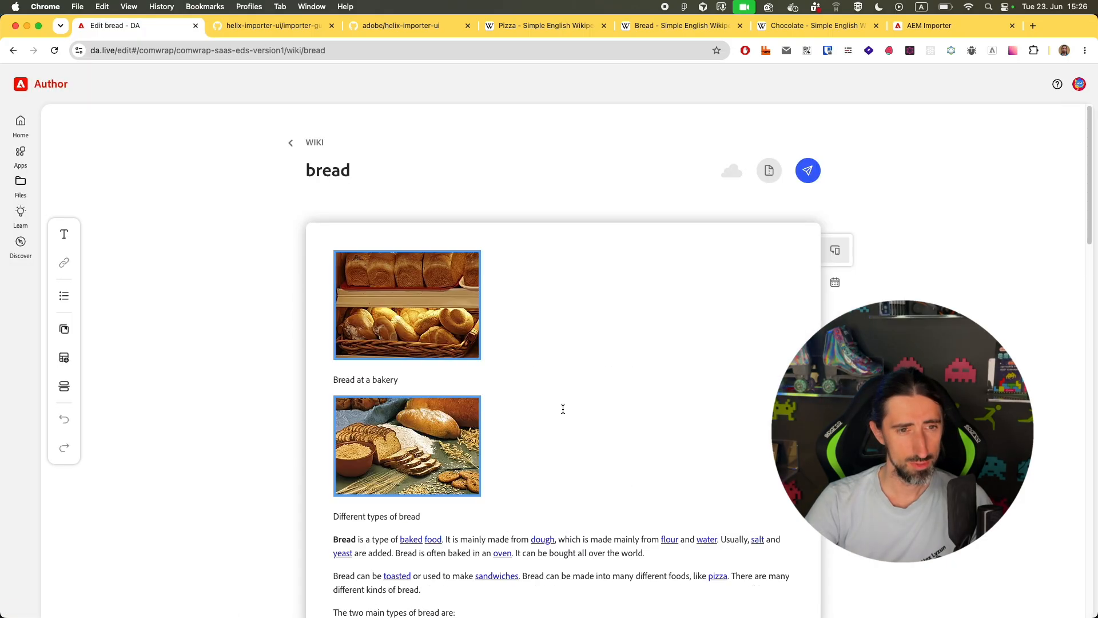
pyautogui.scroll(-15, 561, 409)
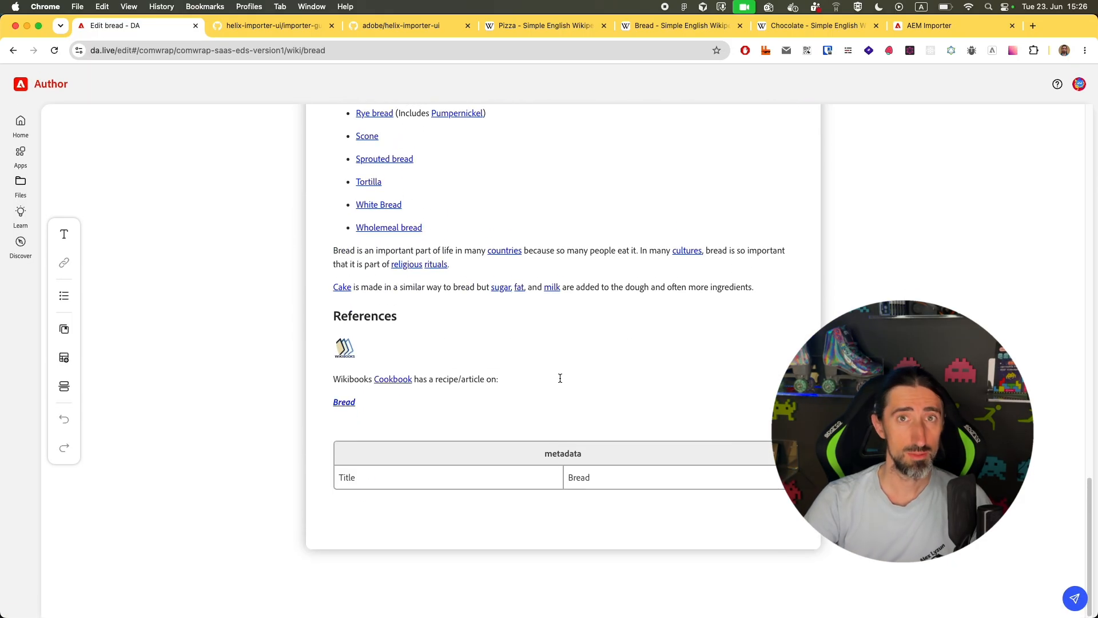
pyautogui.scroll(15, 560, 377)
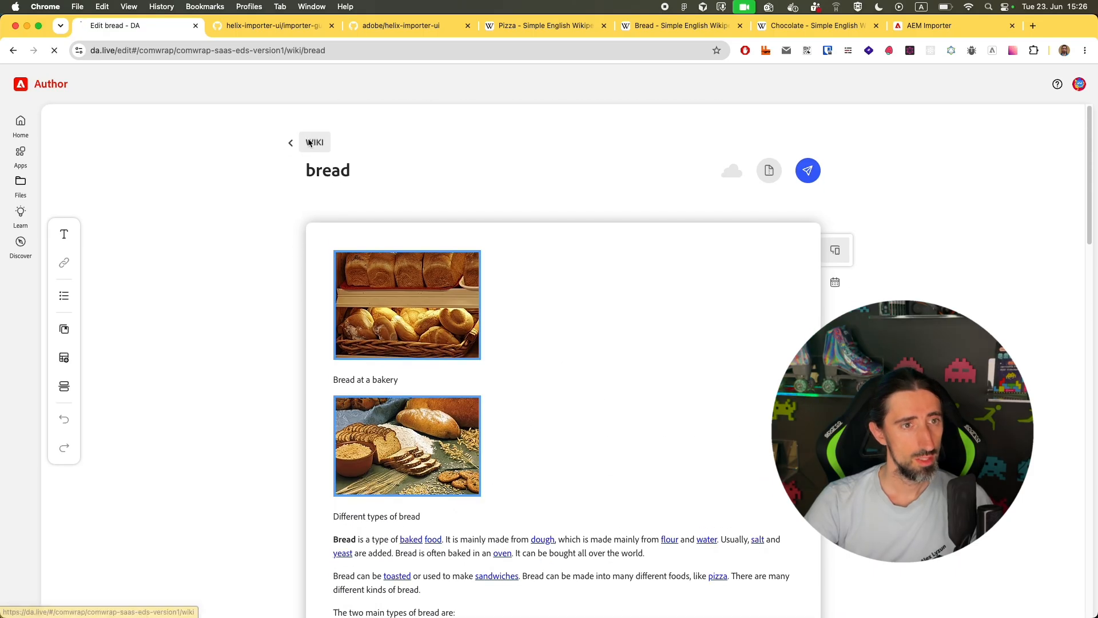
pyautogui.click(309, 143)
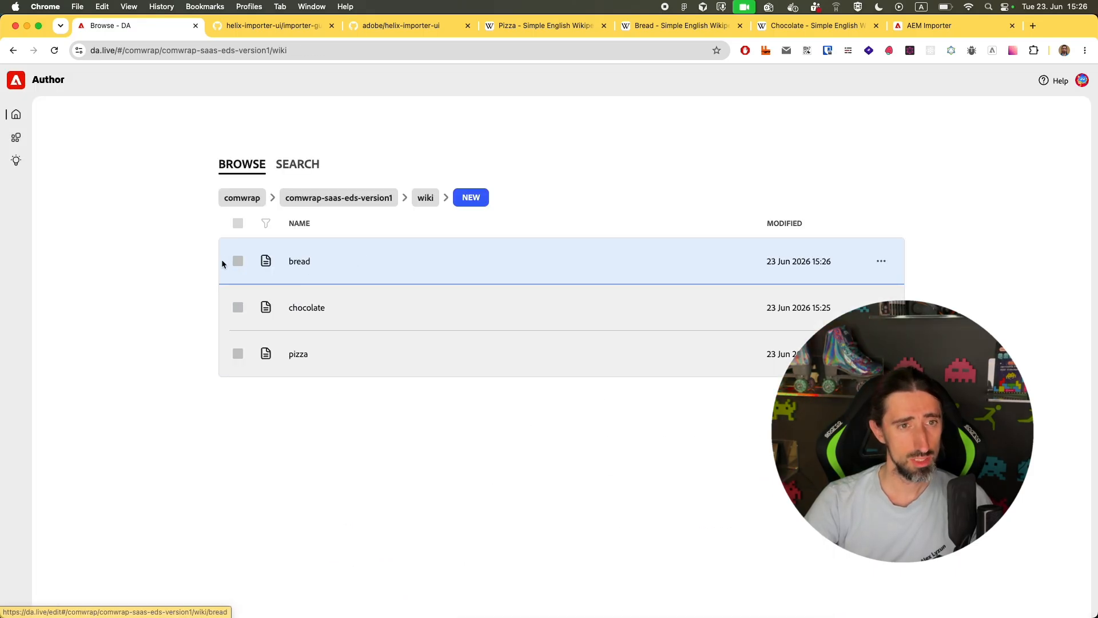
# Step: Reopen the bread document to view its publishing control and return to the wiki folder listing
pyautogui.click(238, 261)
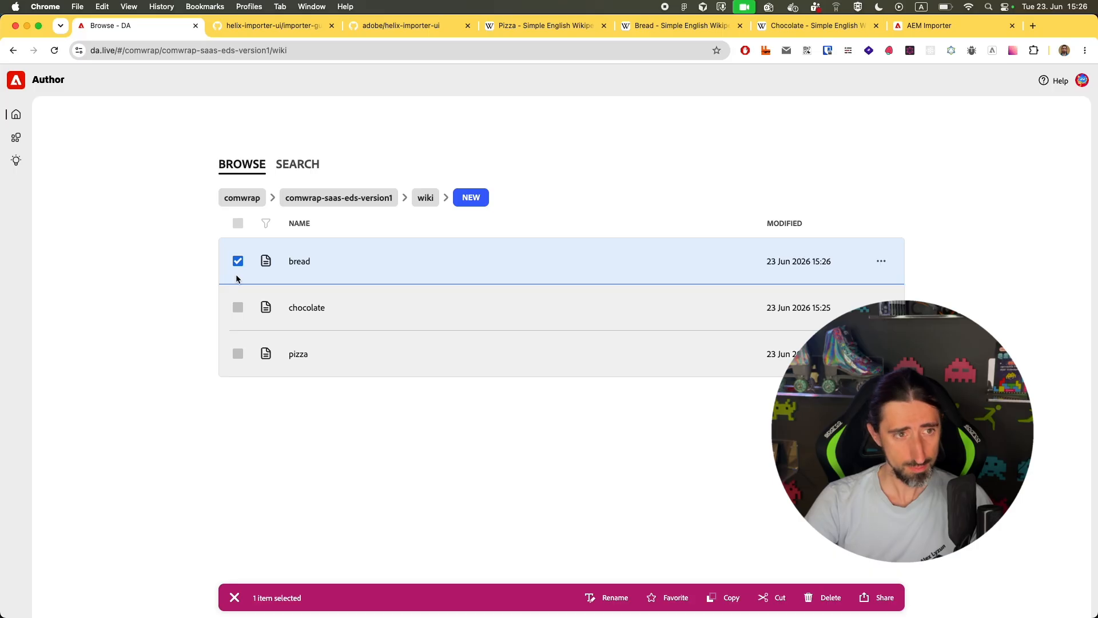
pyautogui.click(237, 266)
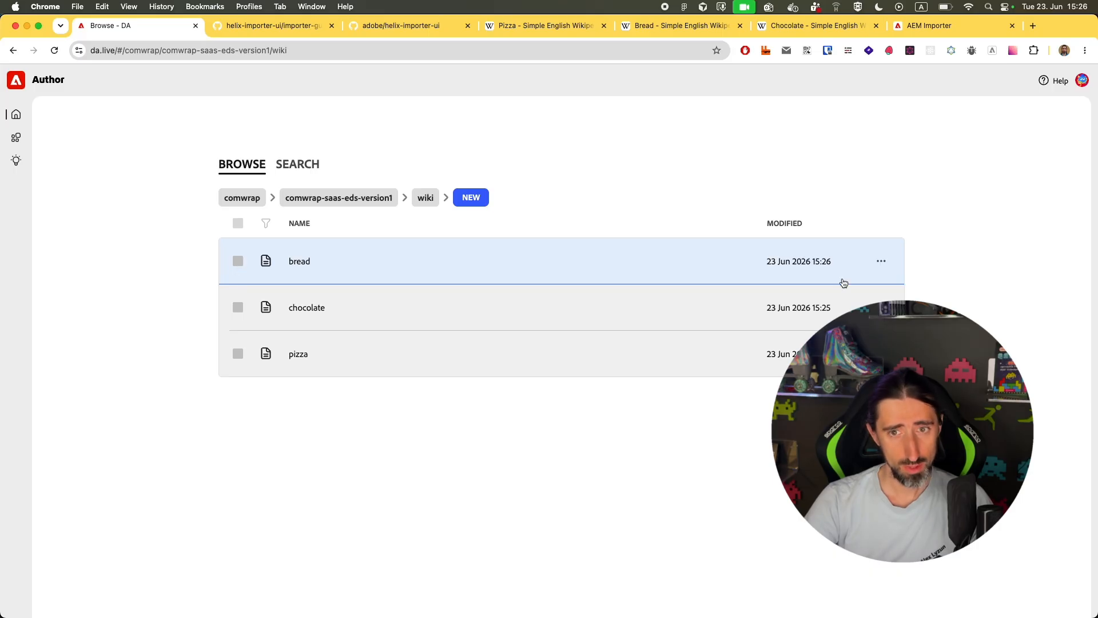
pyautogui.click(539, 269)
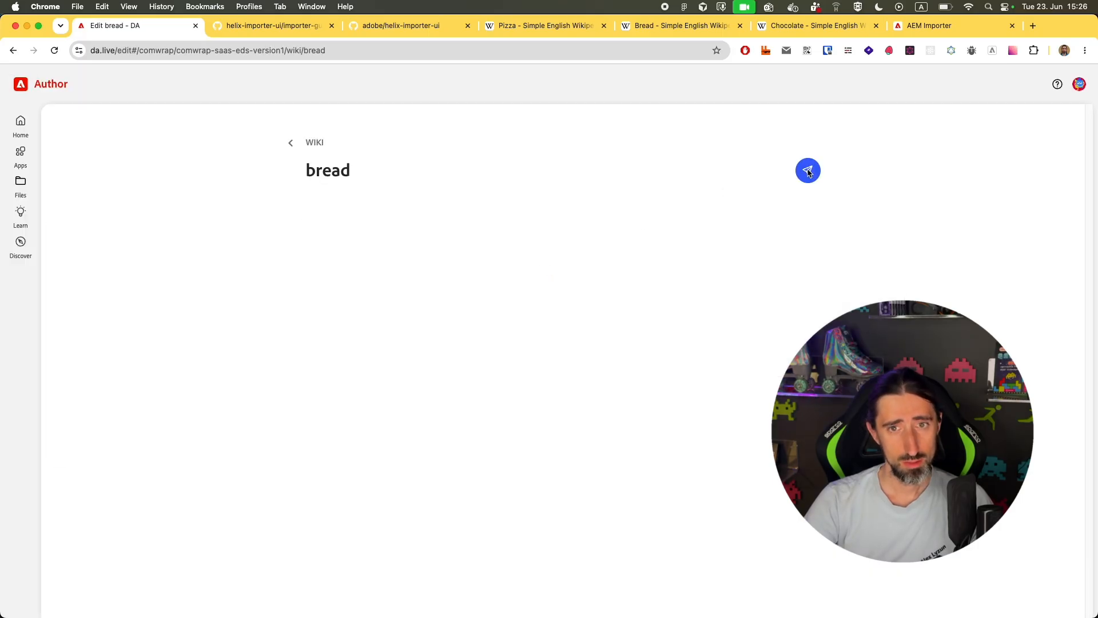
pyautogui.click(12, 51)
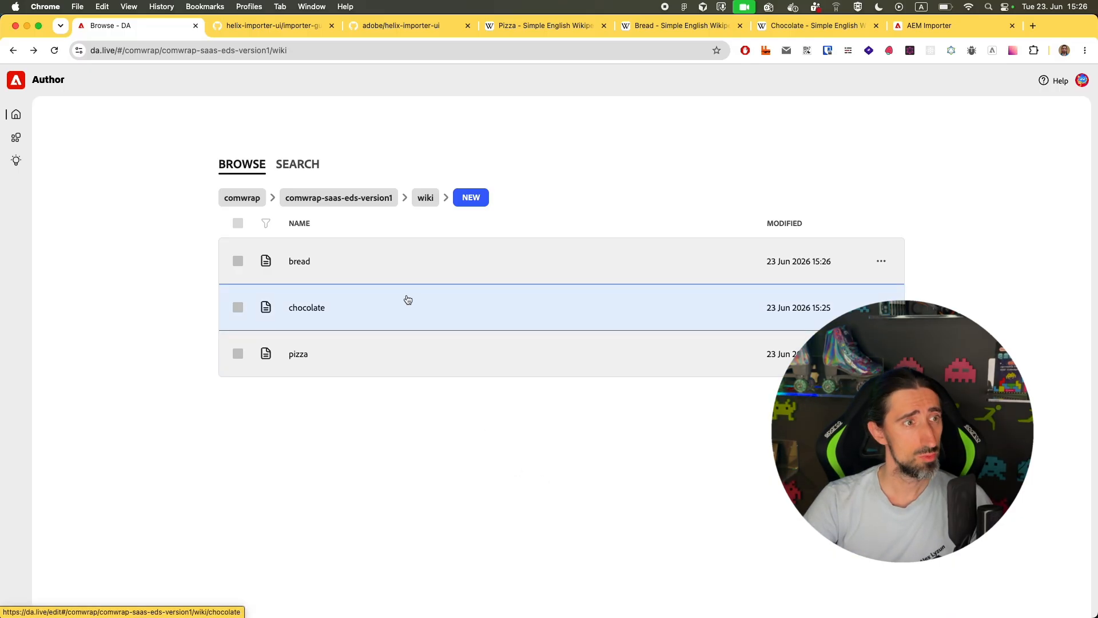
# Step: Open the Edge Delivery apps page, look at the Bulk Operations app and return to the apps overview
pyautogui.click(16, 137)
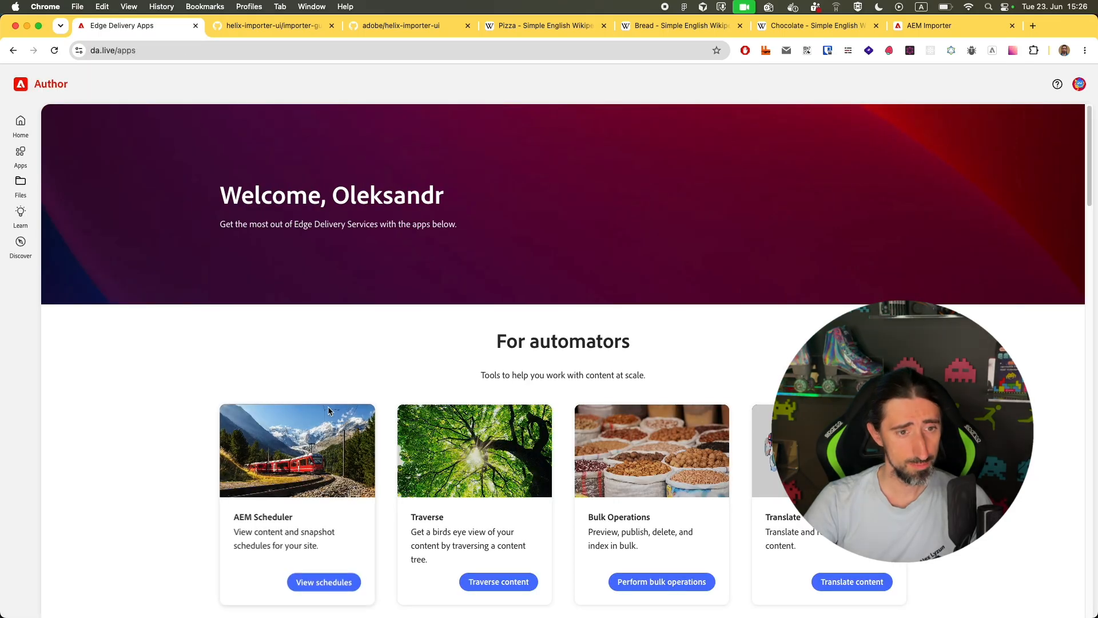
pyautogui.scroll(-5, 328, 406)
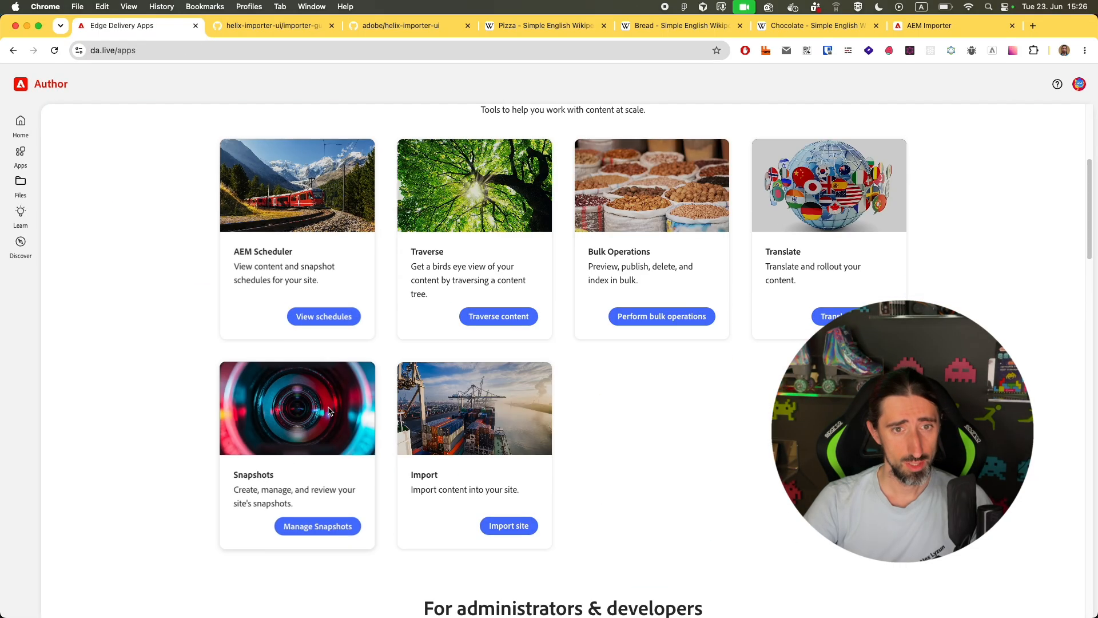
pyautogui.click(629, 319)
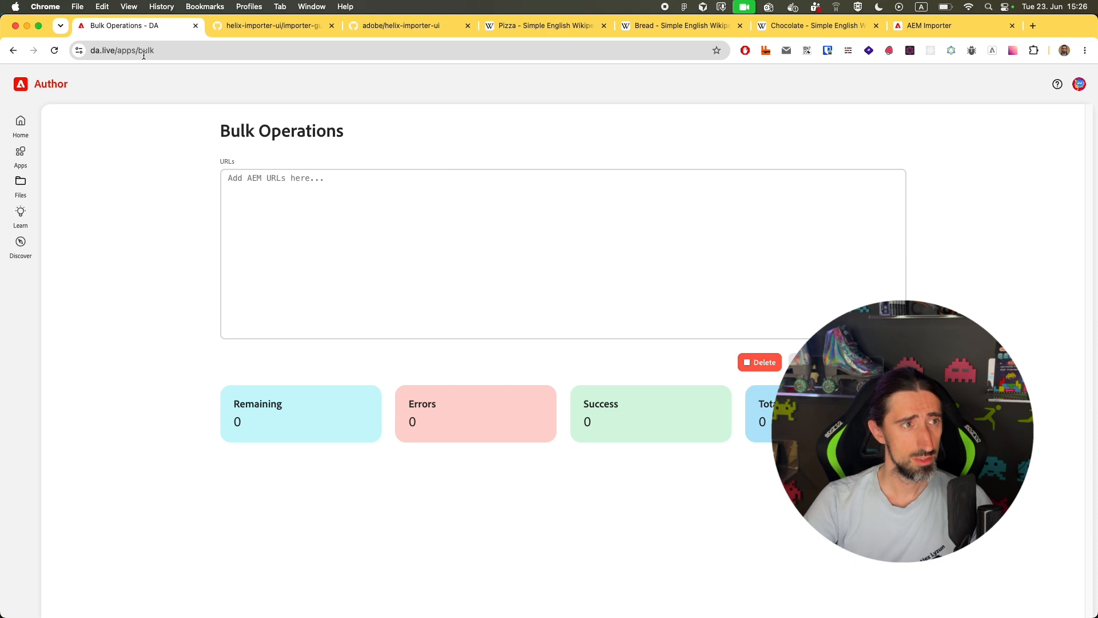
pyautogui.click(14, 50)
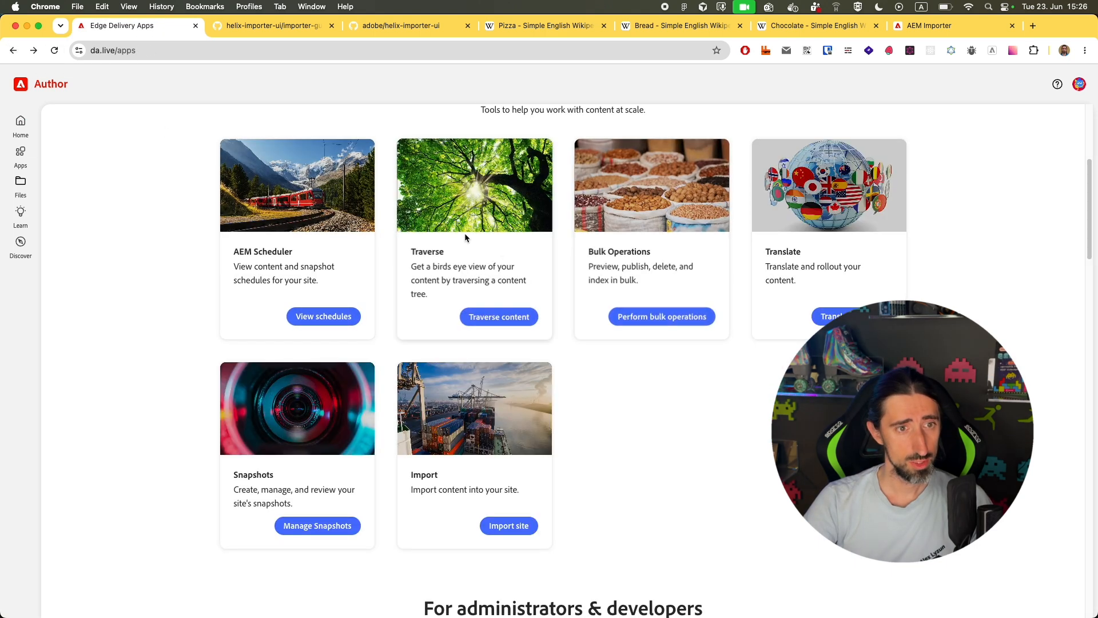
# Step: Open the Traverse app and copy the wiki folder's path from its browse address in a second tab
pyautogui.click(485, 316)
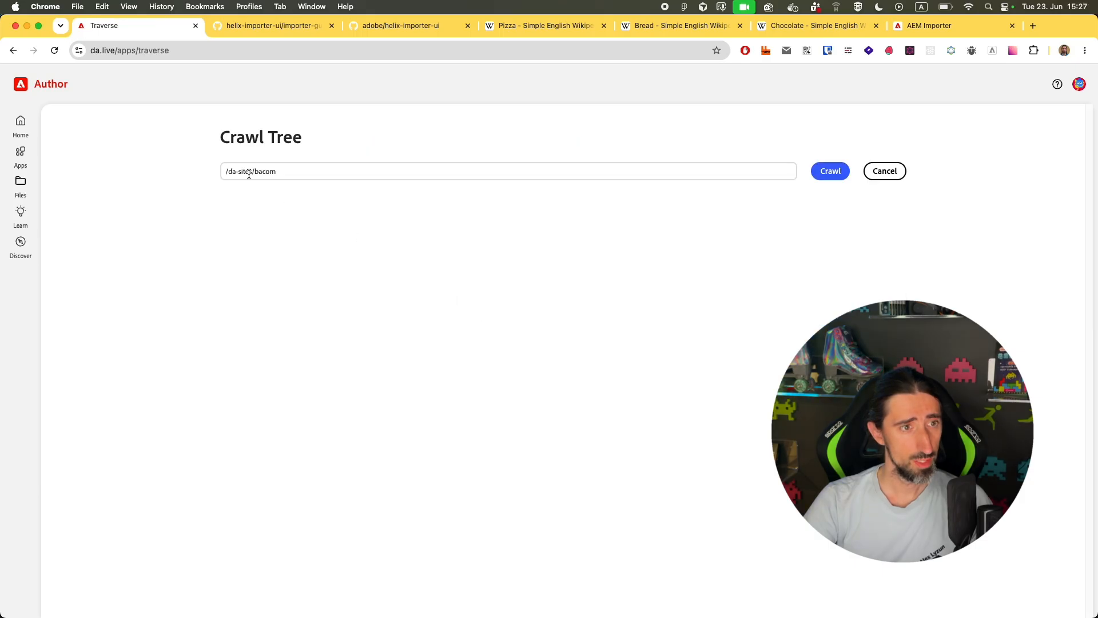
pyautogui.click(227, 30)
pyautogui.click(137, 29)
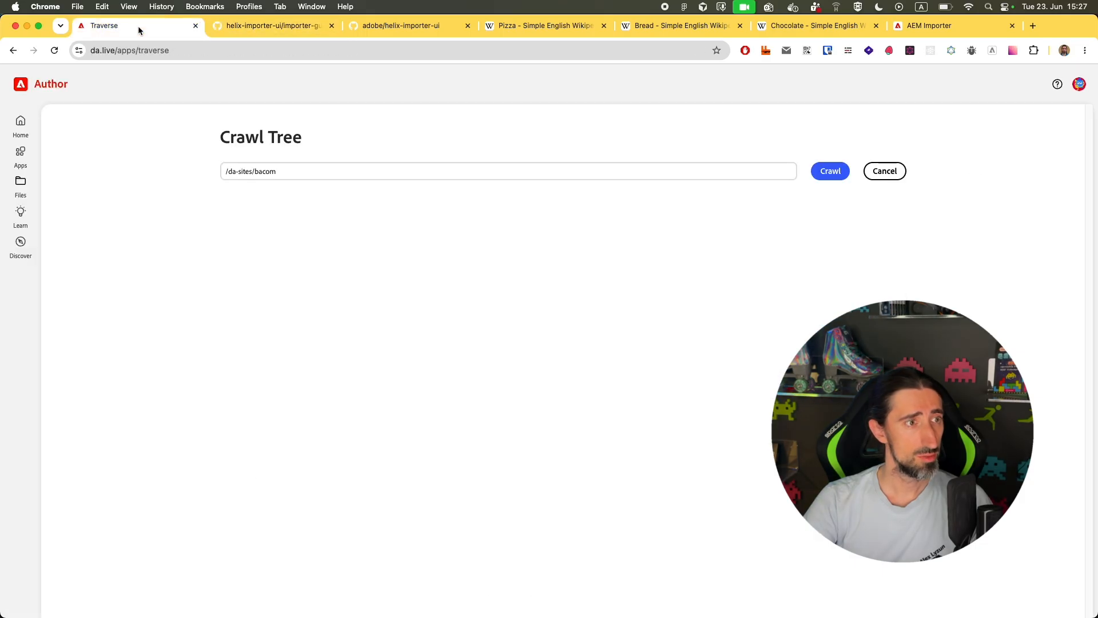
pyautogui.keyDown('super'); pyautogui.click(14, 50); pyautogui.keyUp('super')
pyautogui.click(222, 27)
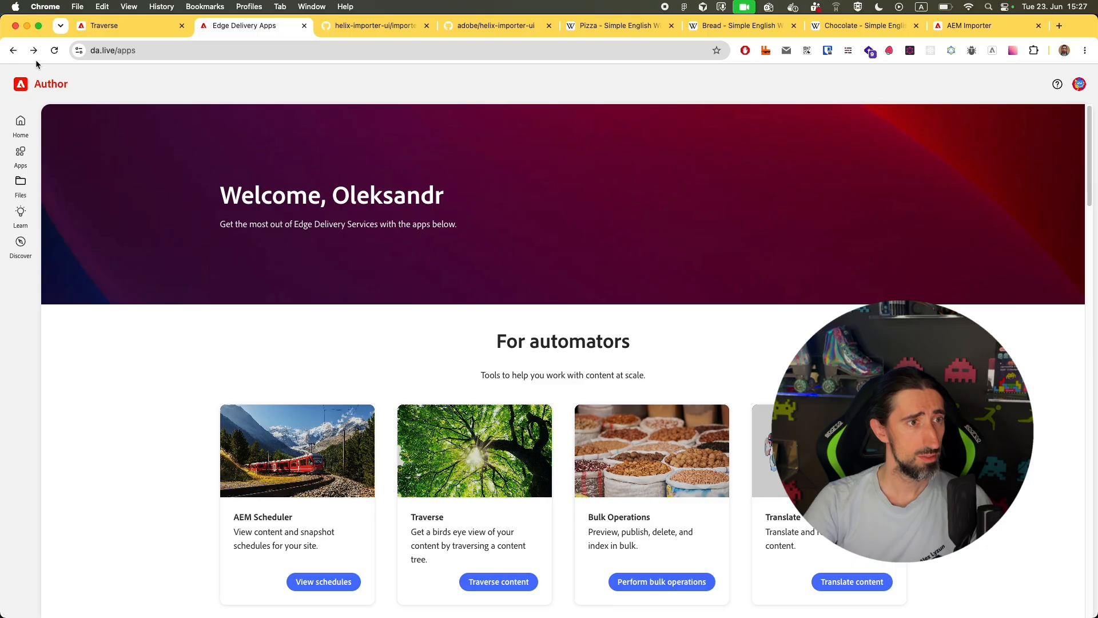
pyautogui.click(15, 51)
pyautogui.moveTo(126, 51); pyautogui.dragTo(311, 50)
pyautogui.press('super+c')
pyautogui.click(103, 25)
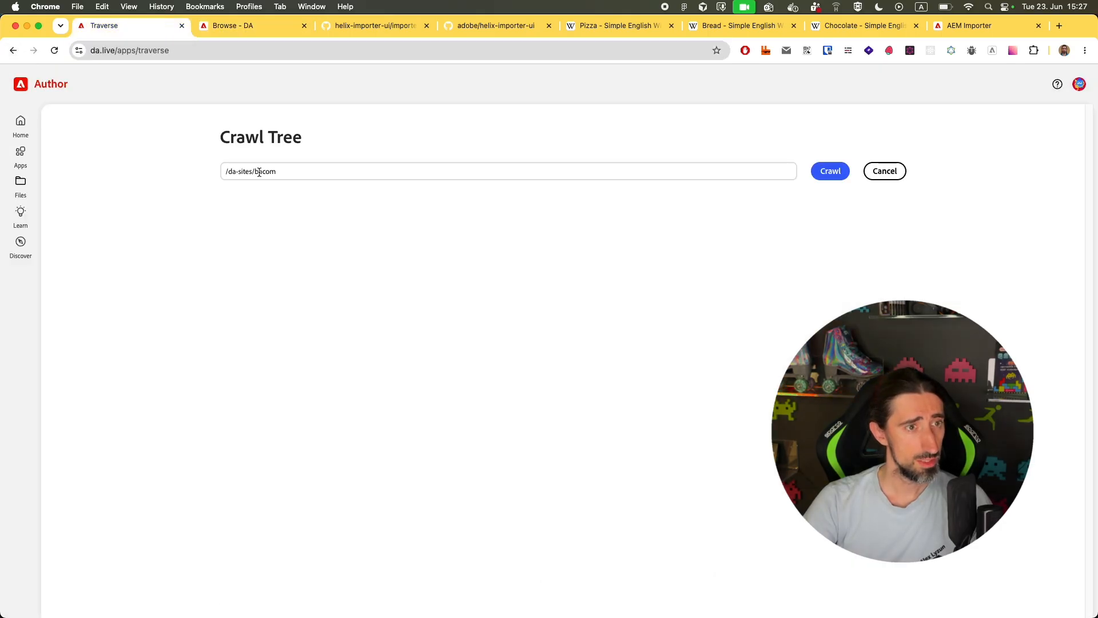
# Step: Replace the crawl path with /comwrap/comwrap-saas-eds-version1/wiki and crawl the tree
pyautogui.click(371, 171)
pyautogui.press('super+v')
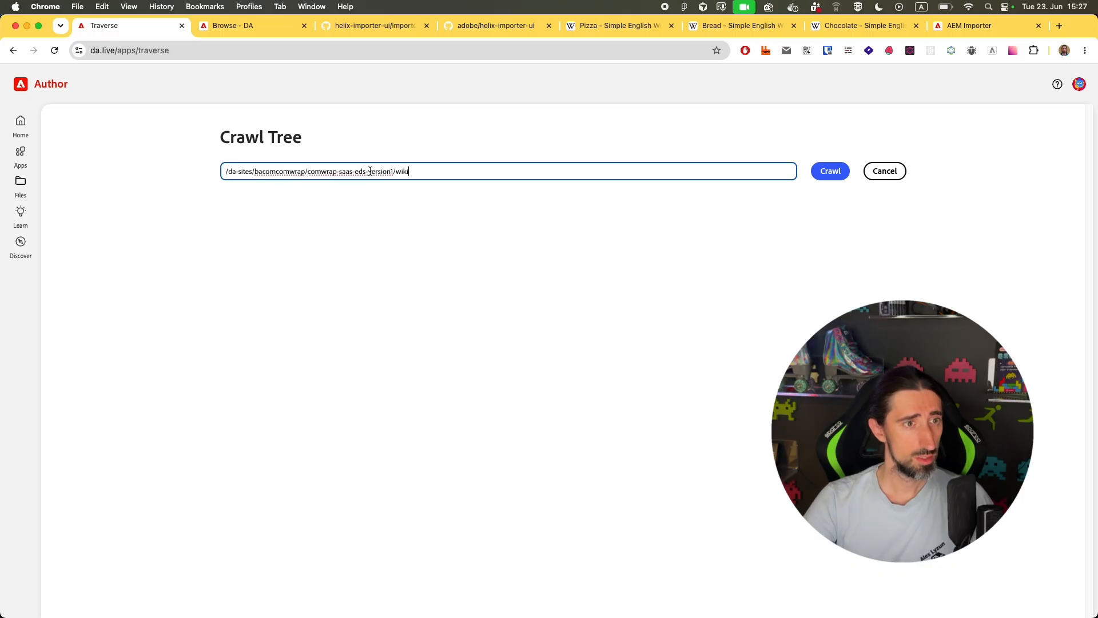
pyautogui.press('super+z')
pyautogui.press('BackSpace')
pyautogui.press('BackSpace')
pyautogui.press('BackSpace')
pyautogui.press('BackSpace')
pyautogui.press('BackSpace')
pyautogui.press('BackSpace')
pyautogui.press('BackSpace')
pyautogui.press('BackSpace')
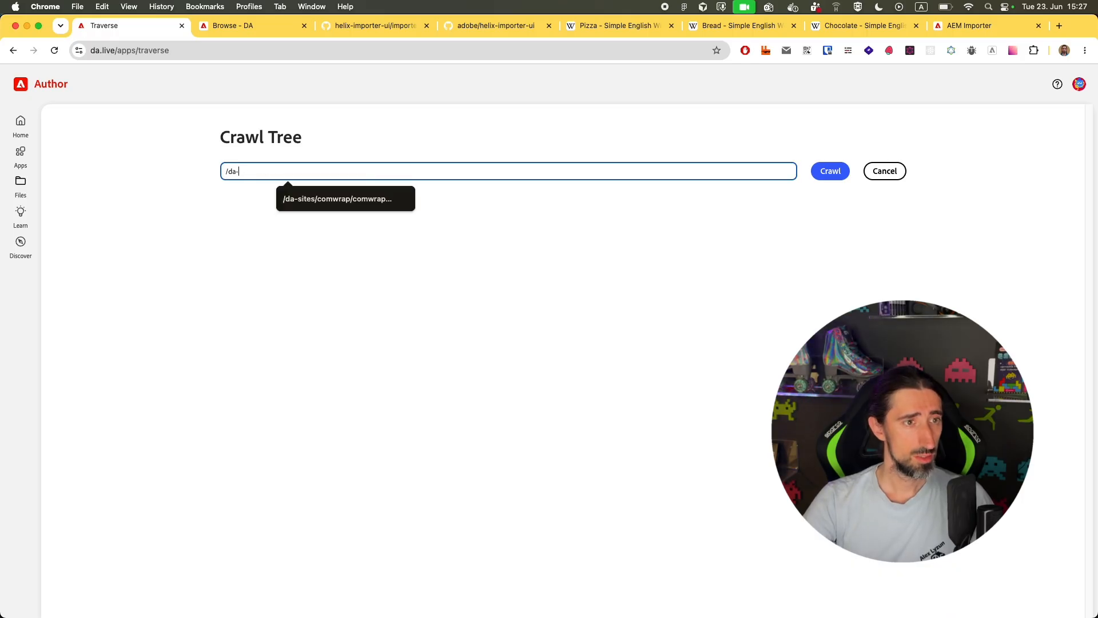
pyautogui.press('BackSpace')
pyautogui.press('BackSpace')
pyautogui.press('BackSpace')
pyautogui.press('BackSpace')
pyautogui.write('/comwrap/comwrap-saas-eds-version1/wiki')
pyautogui.press('Return')
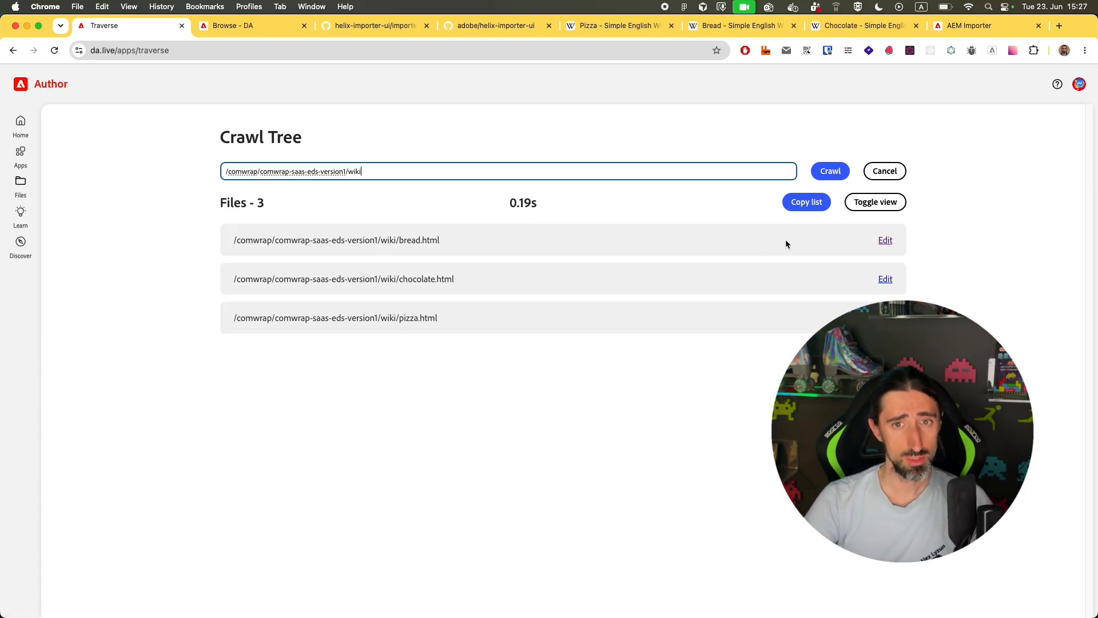
# Step: Copy the crawled list of bread, chocolate and pizza URLs and paste it into Bulk Operations in a new tab
pyautogui.click(801, 202)
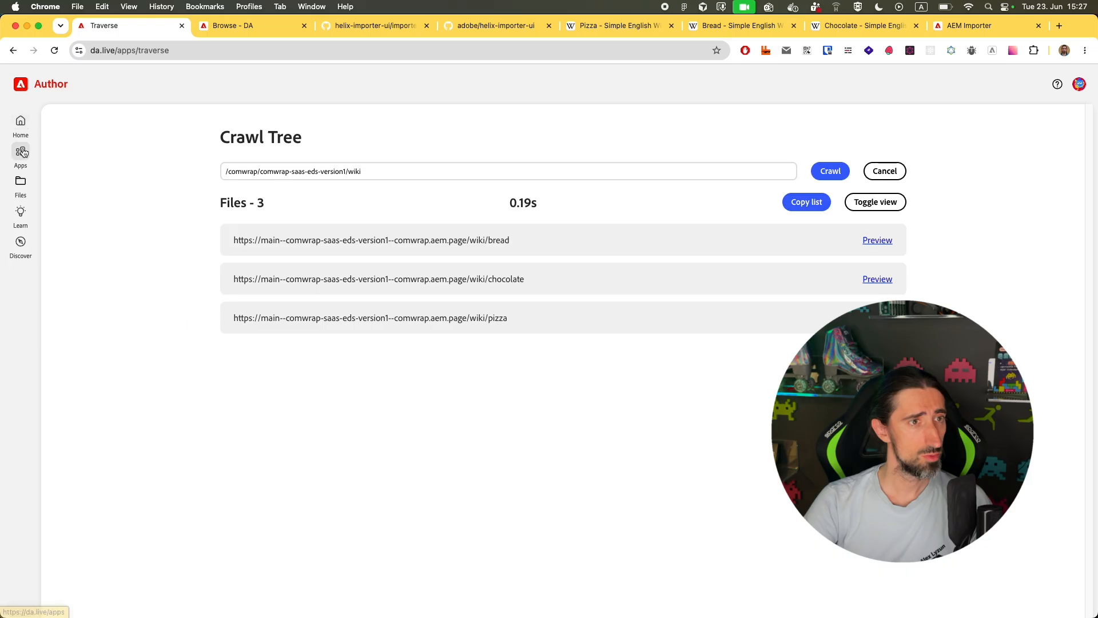
pyautogui.keyDown('super'); pyautogui.click(24, 152); pyautogui.keyUp('super')
pyautogui.moveTo(322, 29); pyautogui.dragTo(219, 32)
pyautogui.scroll(-2, 354, 390)
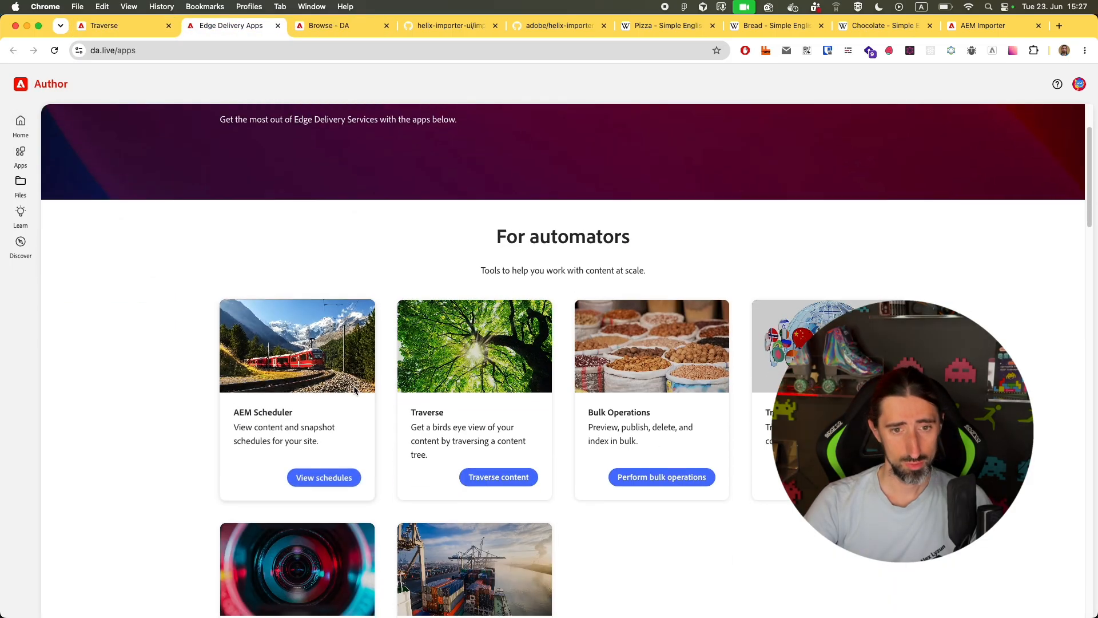
pyautogui.click(662, 477)
pyautogui.click(346, 205)
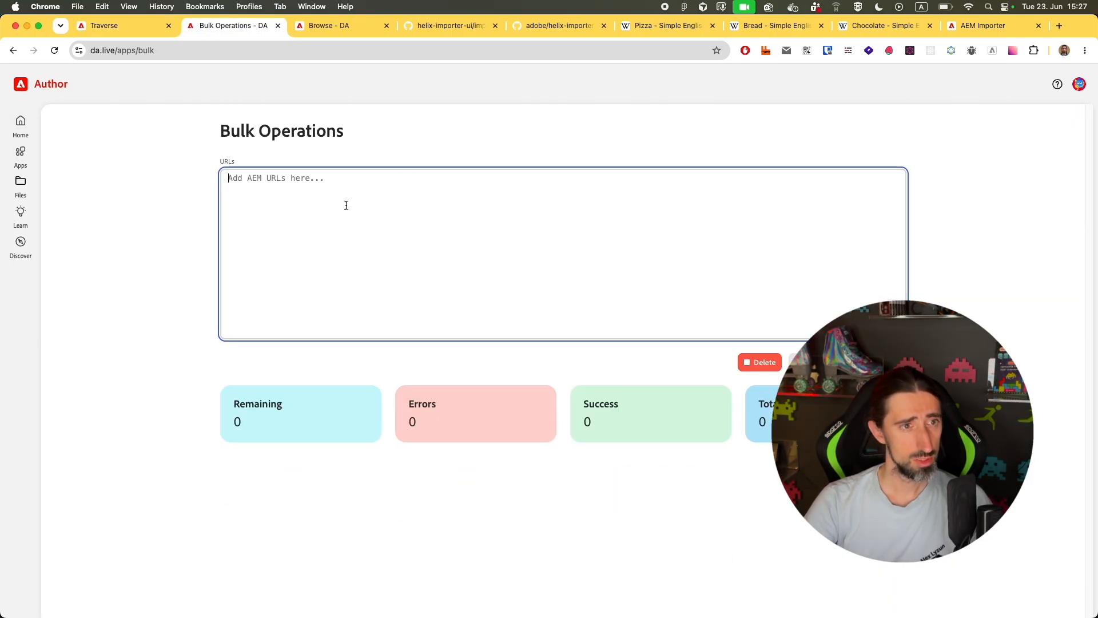
pyautogui.press('super+v')
# Step: Run the Preview bulk operation on the bread, chocolate and pizza URLs
pyautogui.click(817, 362)
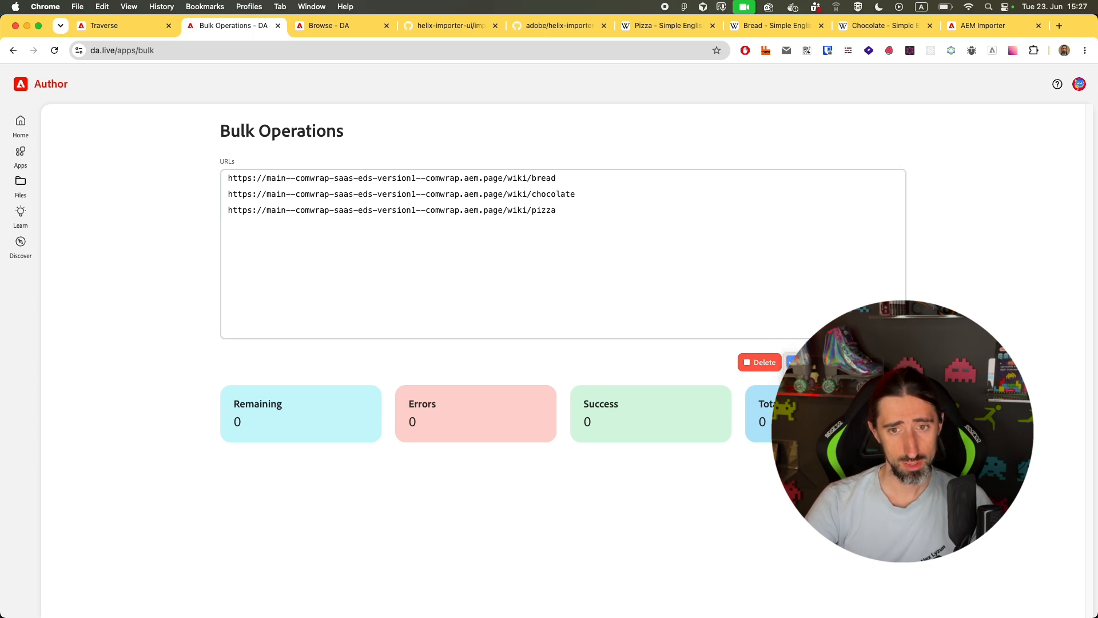
pyautogui.click(818, 364)
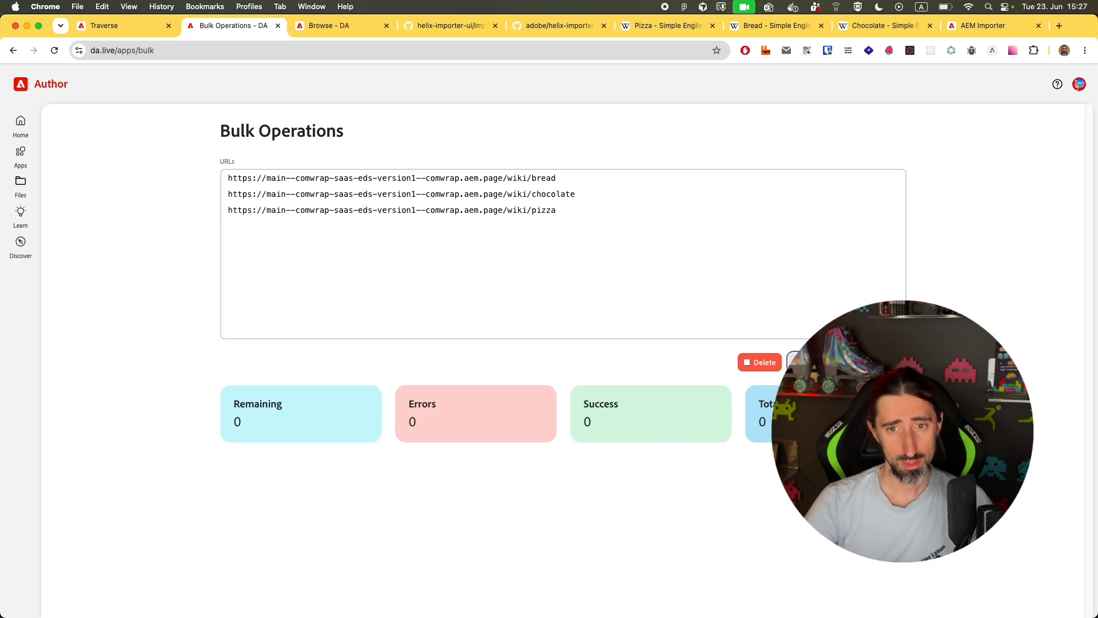
pyautogui.click(882, 362)
pyautogui.click(818, 362)
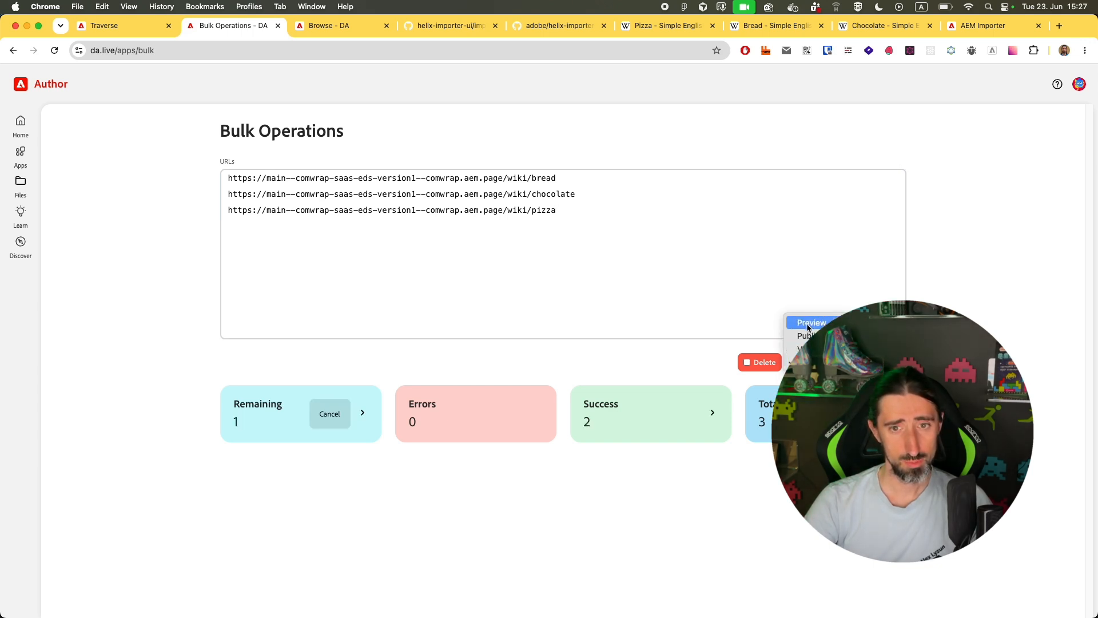
pyautogui.click(813, 325)
pyautogui.click(882, 362)
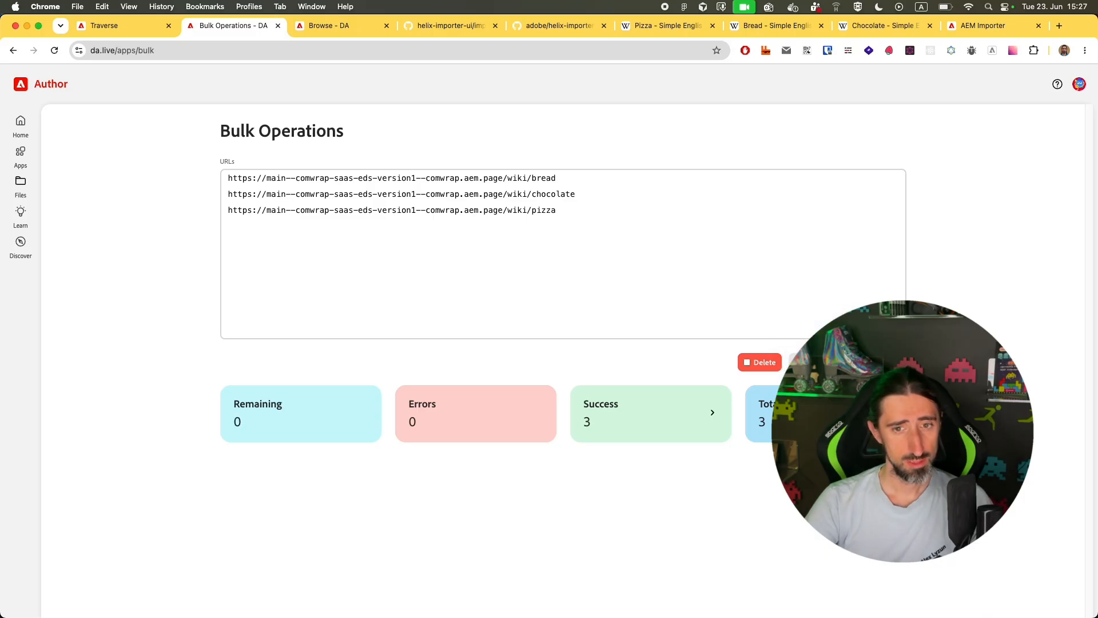
# Step: Run the Publish bulk operation on the bread, chocolate and pizza URLs
pyautogui.click(818, 362)
pyautogui.click(818, 376)
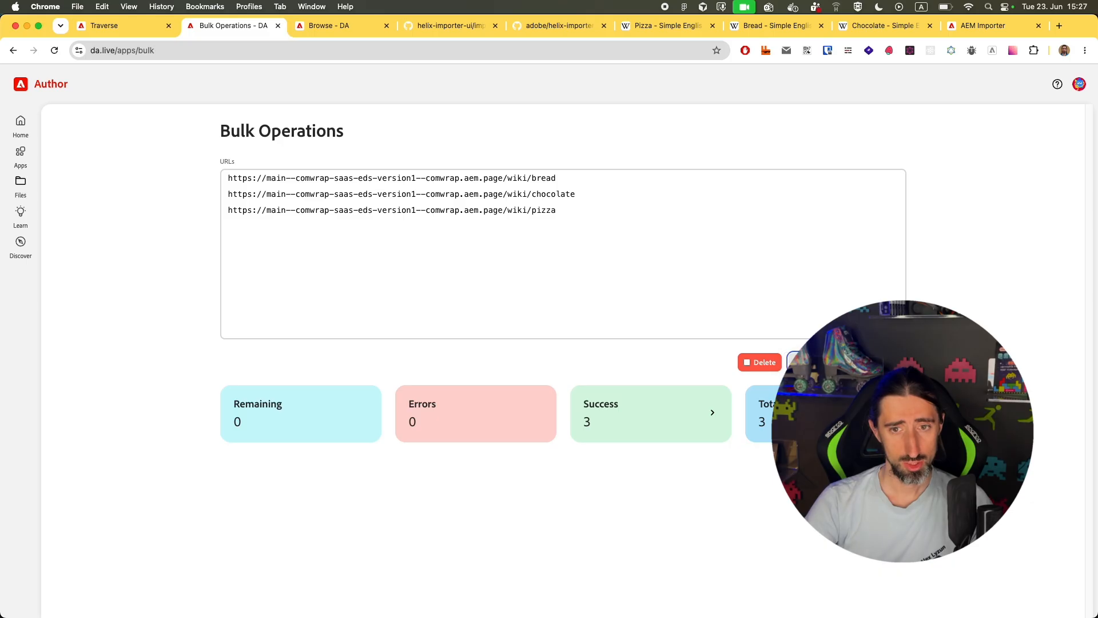
pyautogui.click(882, 361)
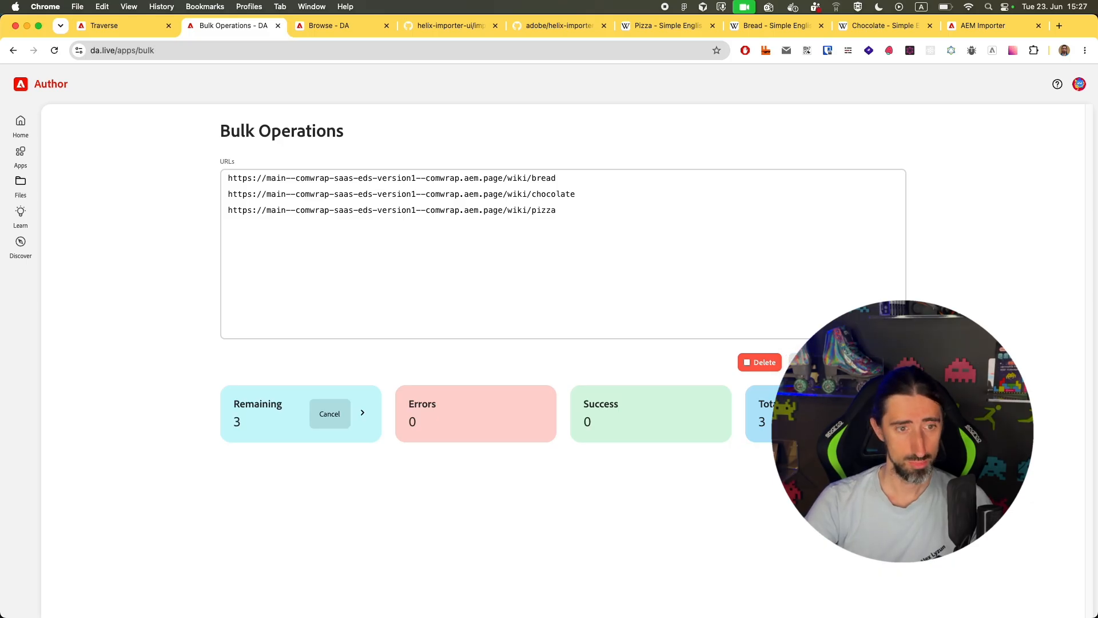
# Step: Open the bread page's URL from the Total list in a new tab and look through the imported content
pyautogui.moveTo(233, 504); pyautogui.dragTo(505, 505)
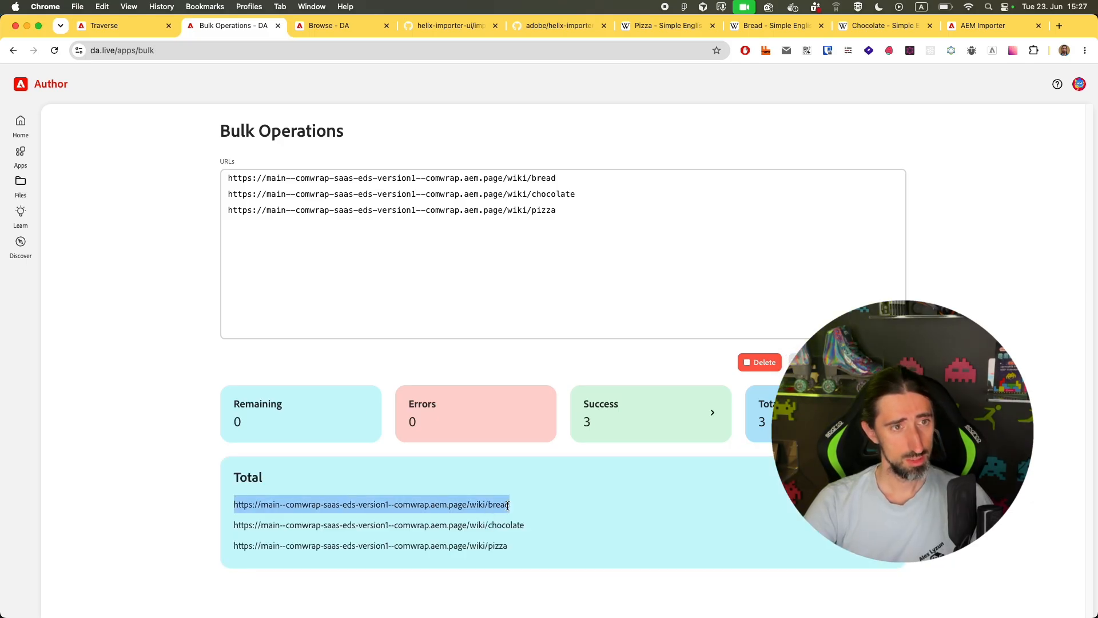
pyautogui.click(507, 505)
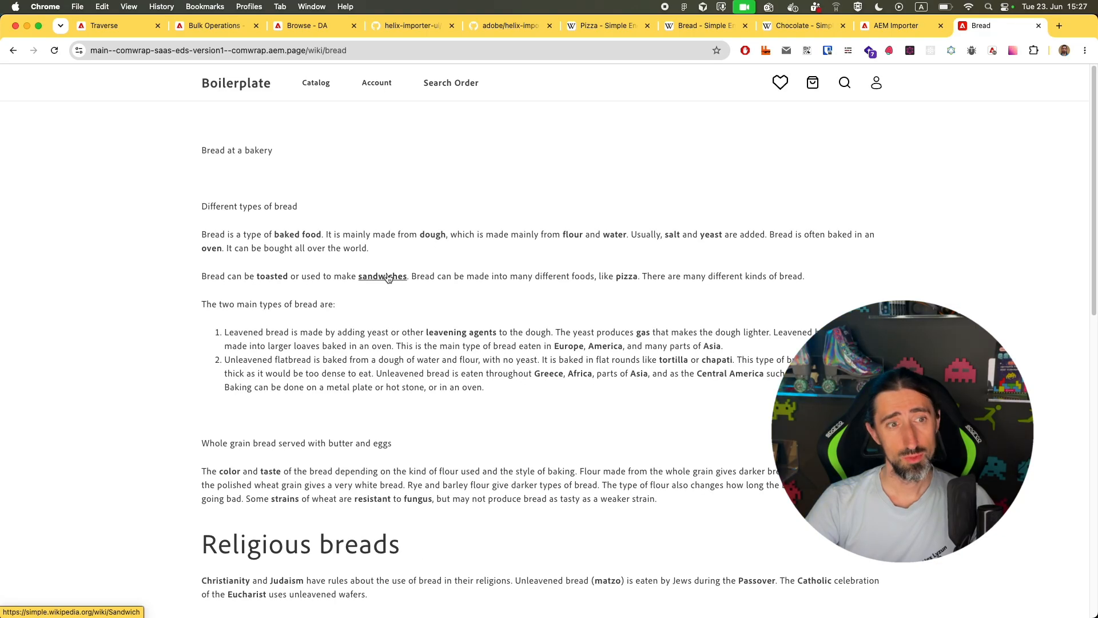
pyautogui.scroll(-20, 470, 318)
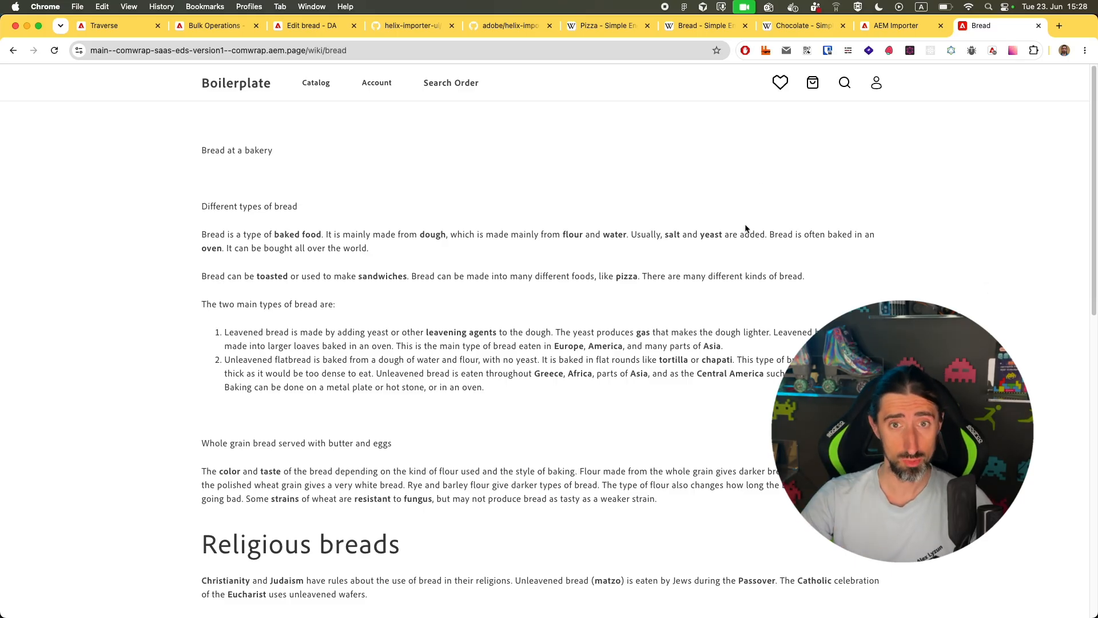
# Step: Return to the bread document in the editor and inspect the first image's source URL in the developer tools
pyautogui.click(118, 32)
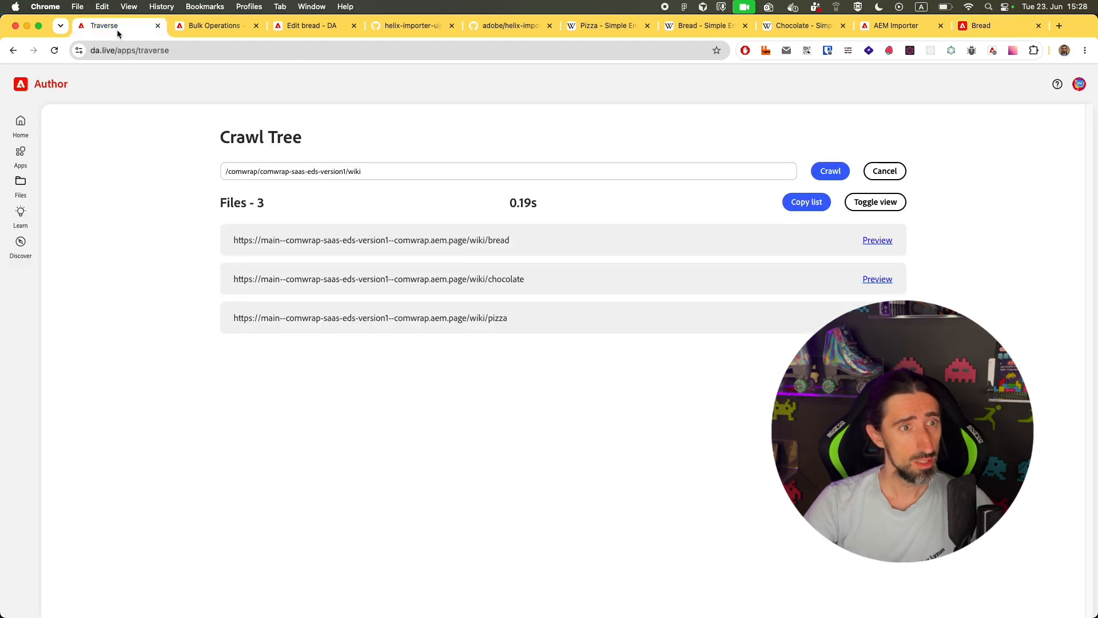
pyautogui.click(216, 28)
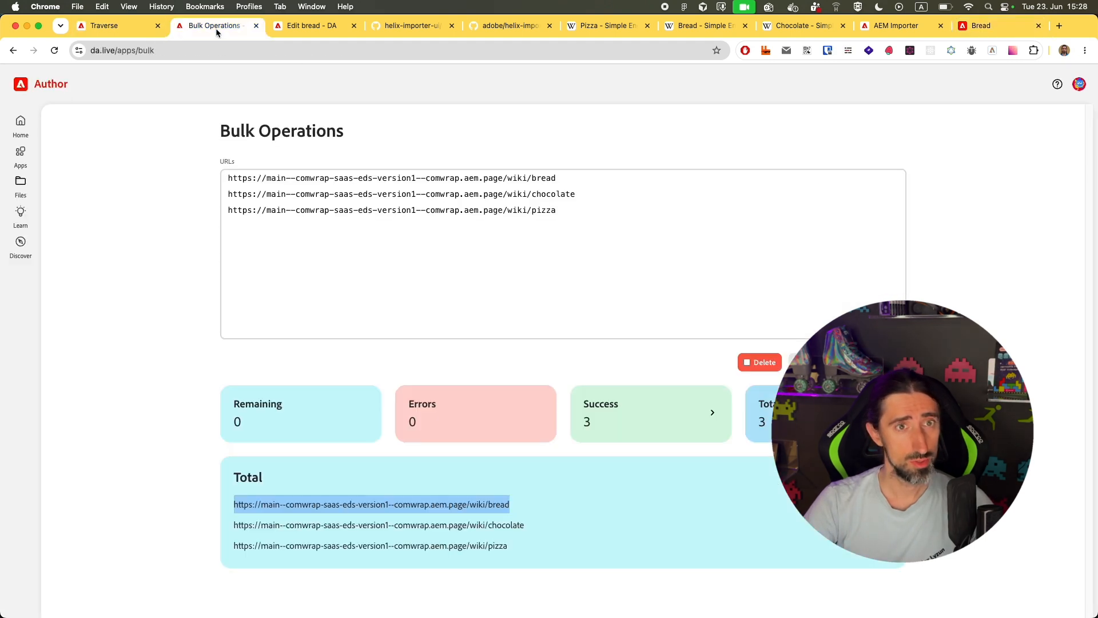
pyautogui.click(302, 27)
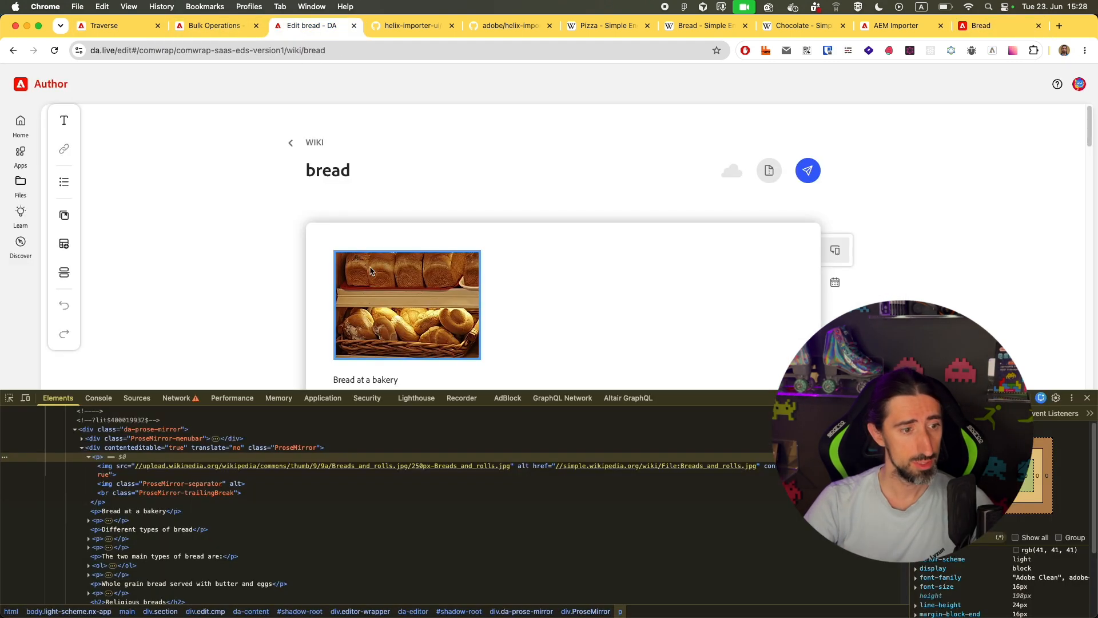
pyautogui.click(171, 469)
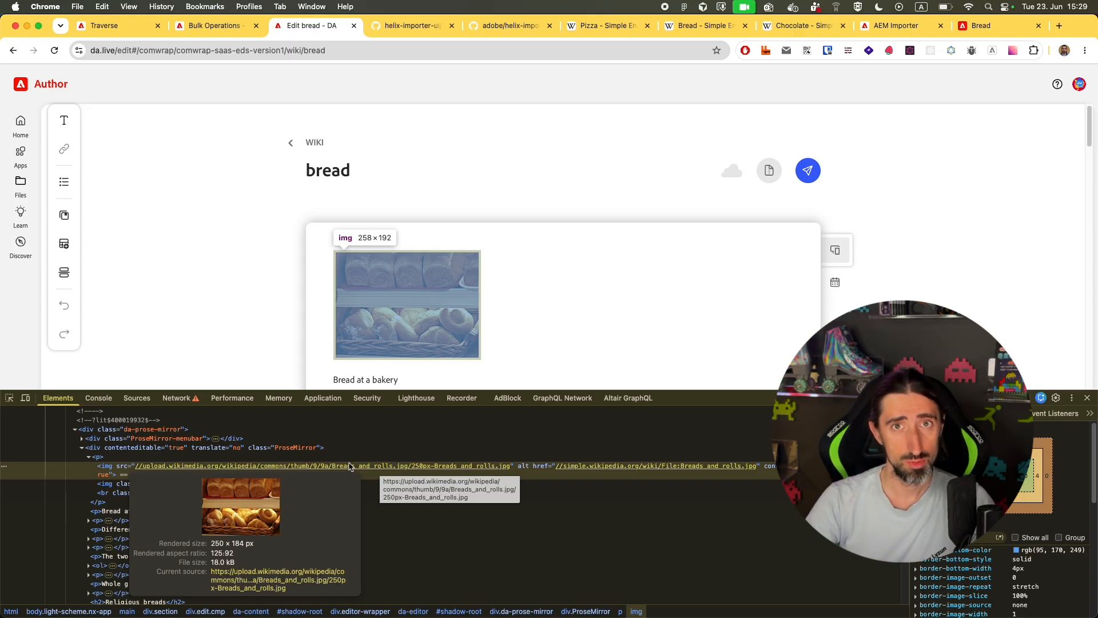
pyautogui.click(382, 318)
pyautogui.scroll(-2, 400, 297)
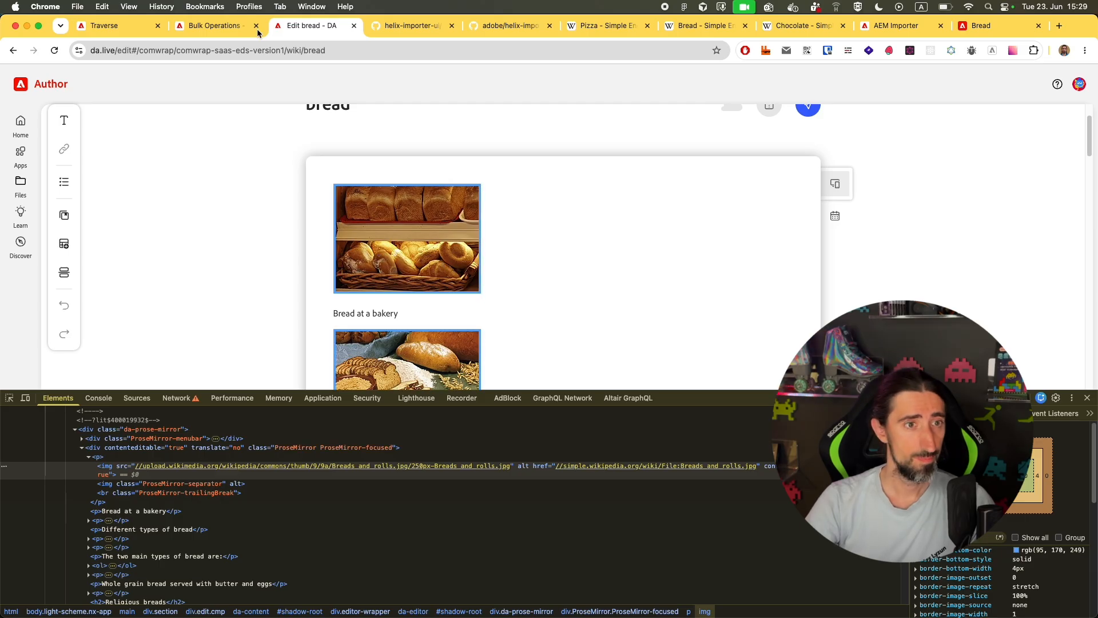
pyautogui.scroll(2, 377, 188)
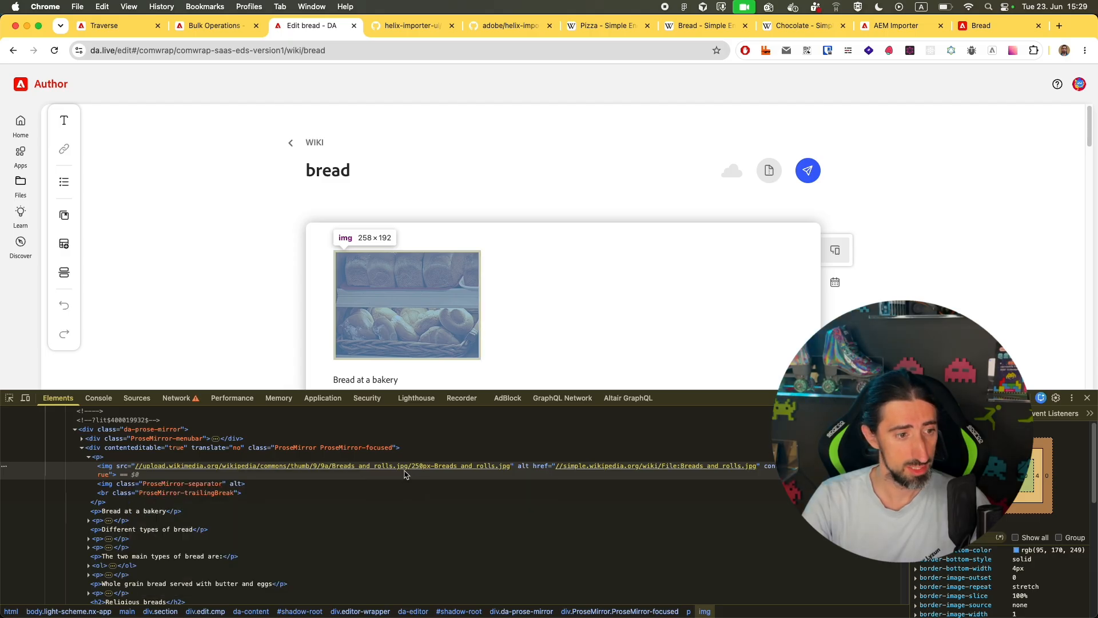
pyautogui.moveTo(350, 468)
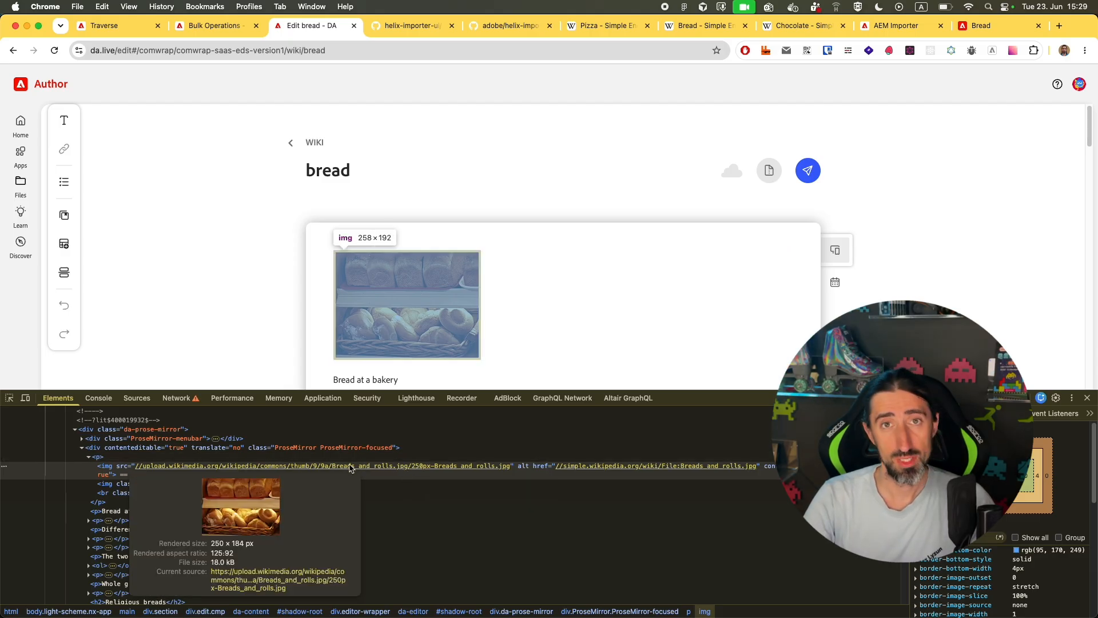
pyautogui.click(239, 292)
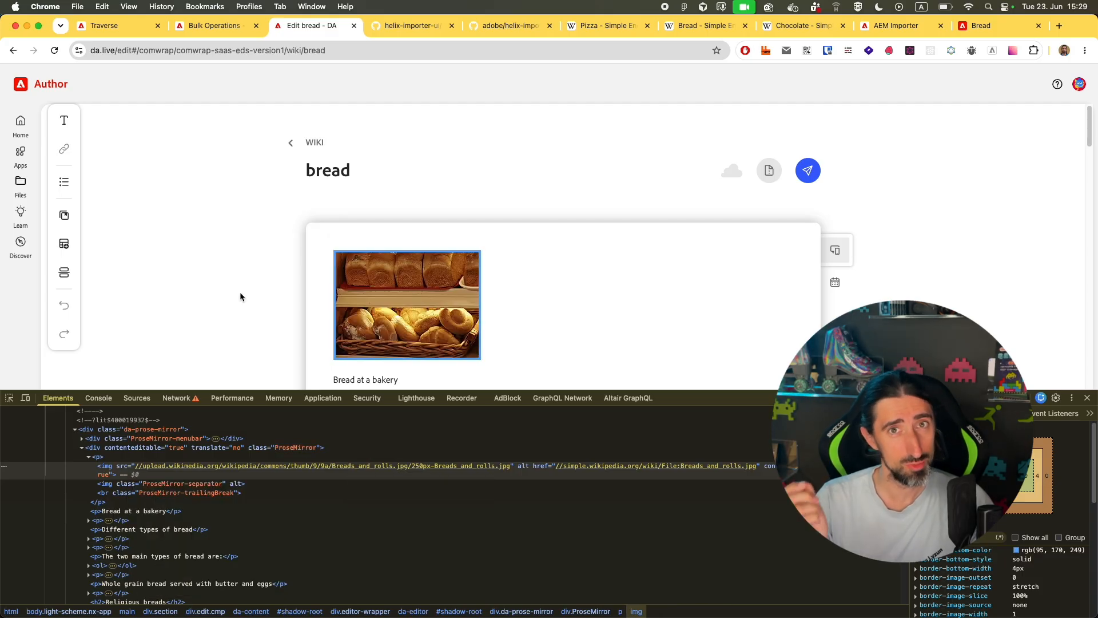
# Step: Switch to Cursor, open asset-list.json in the importer's result folder, and examine its asset URLs and siteOrigin value
pyautogui.press('super+Tab')
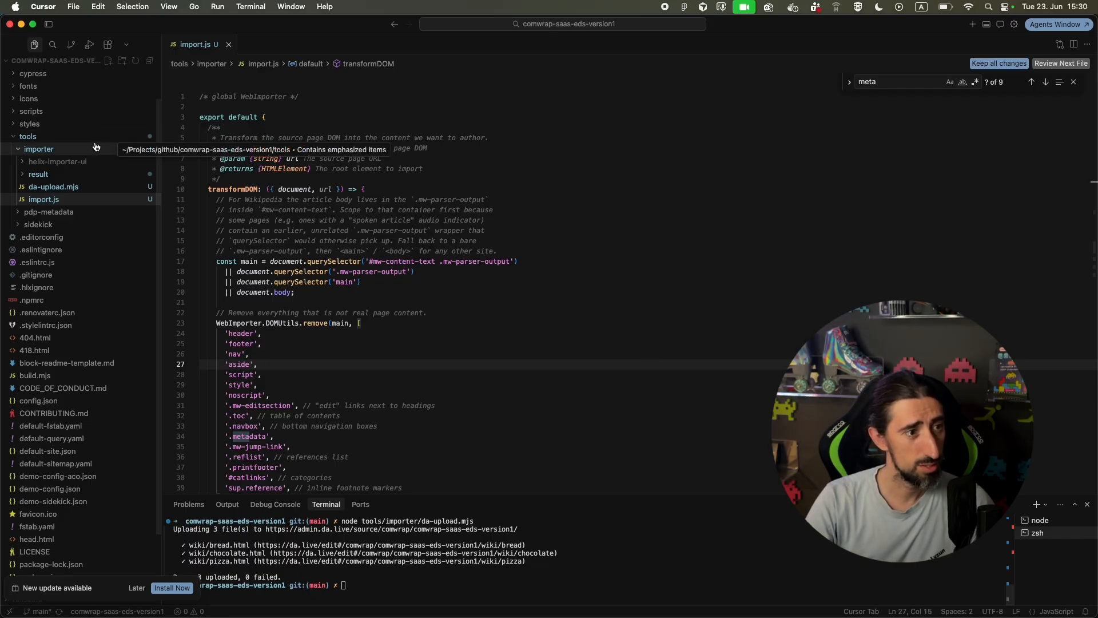
pyautogui.click(38, 174)
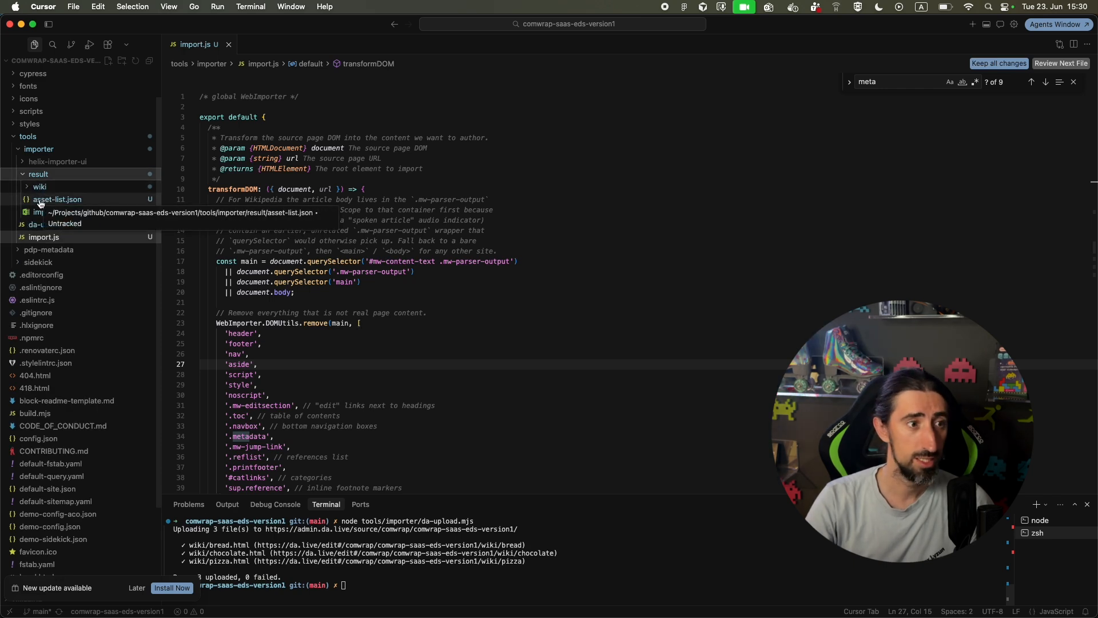
pyautogui.click(40, 200)
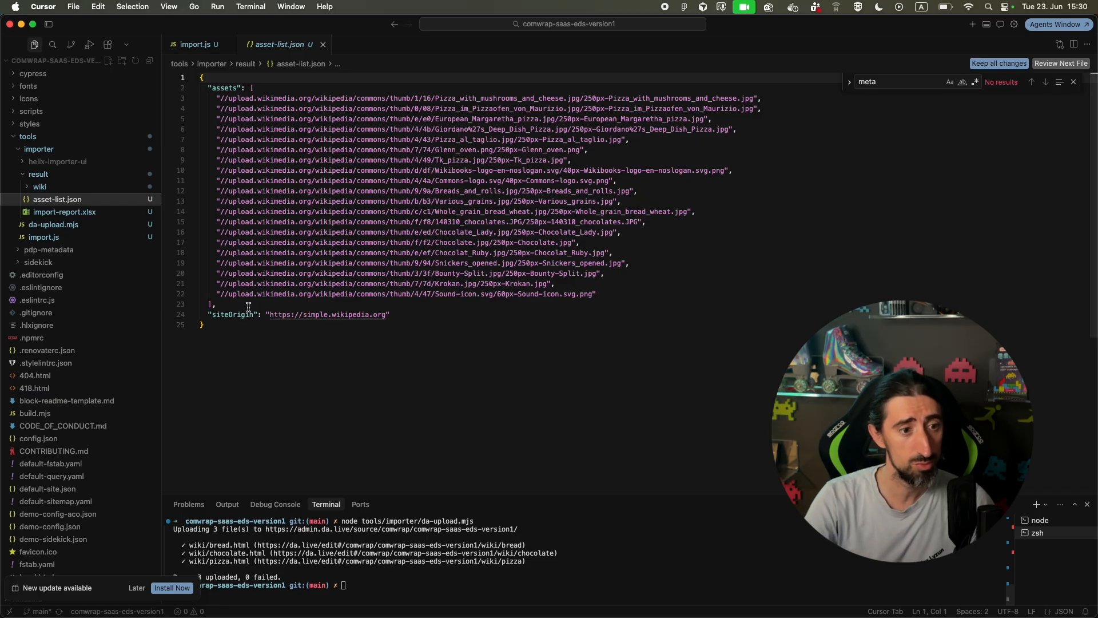
pyautogui.click(394, 314)
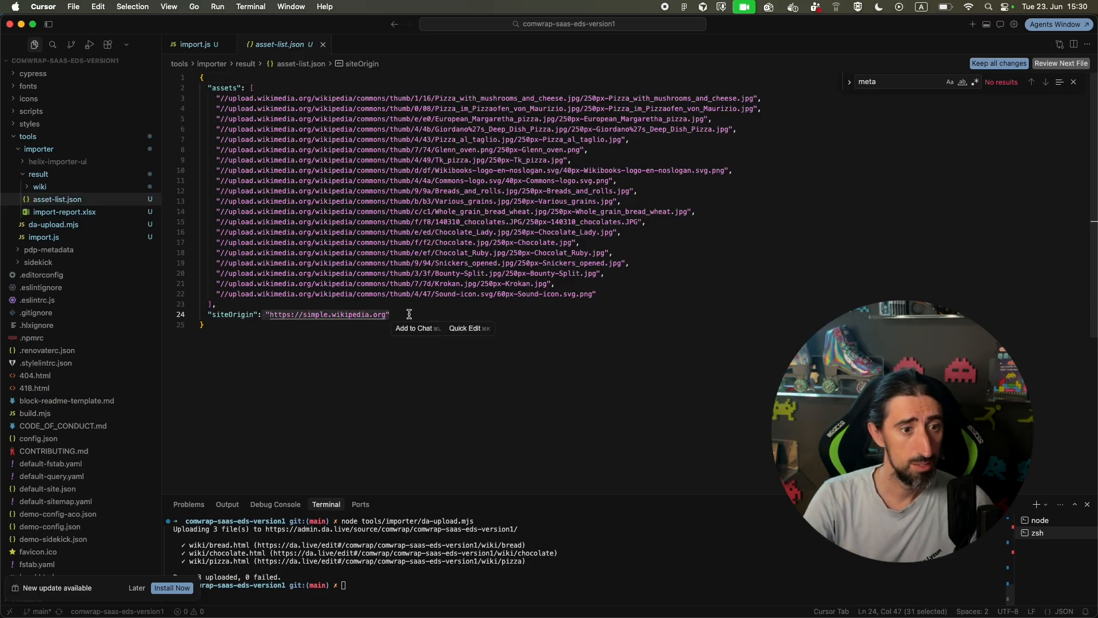
pyautogui.click(254, 191)
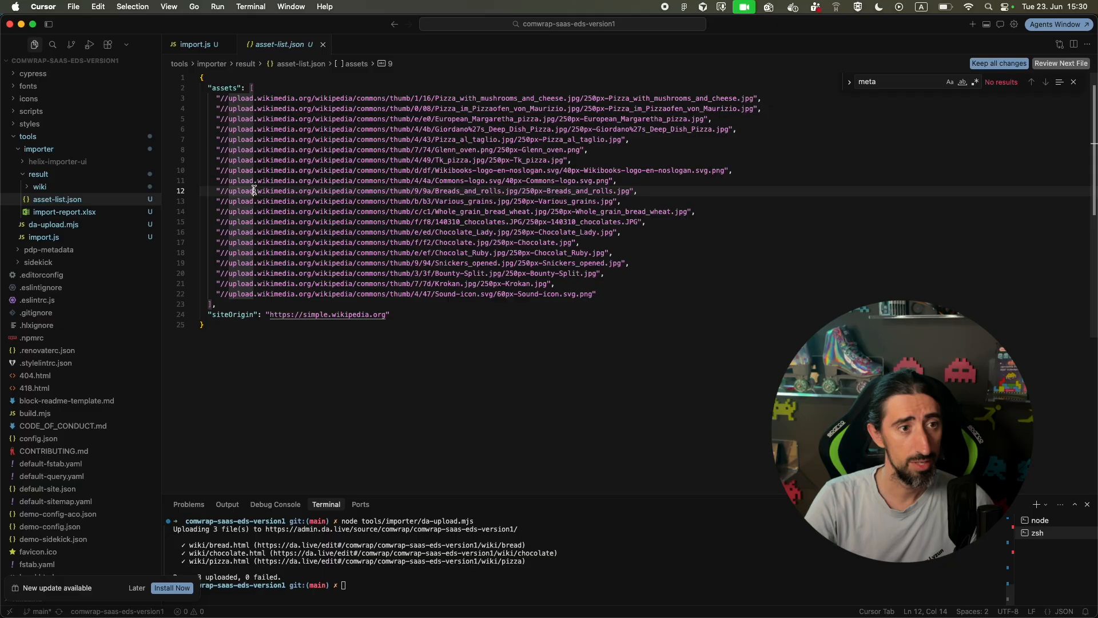
pyautogui.moveTo(217, 100); pyautogui.dragTo(653, 296)
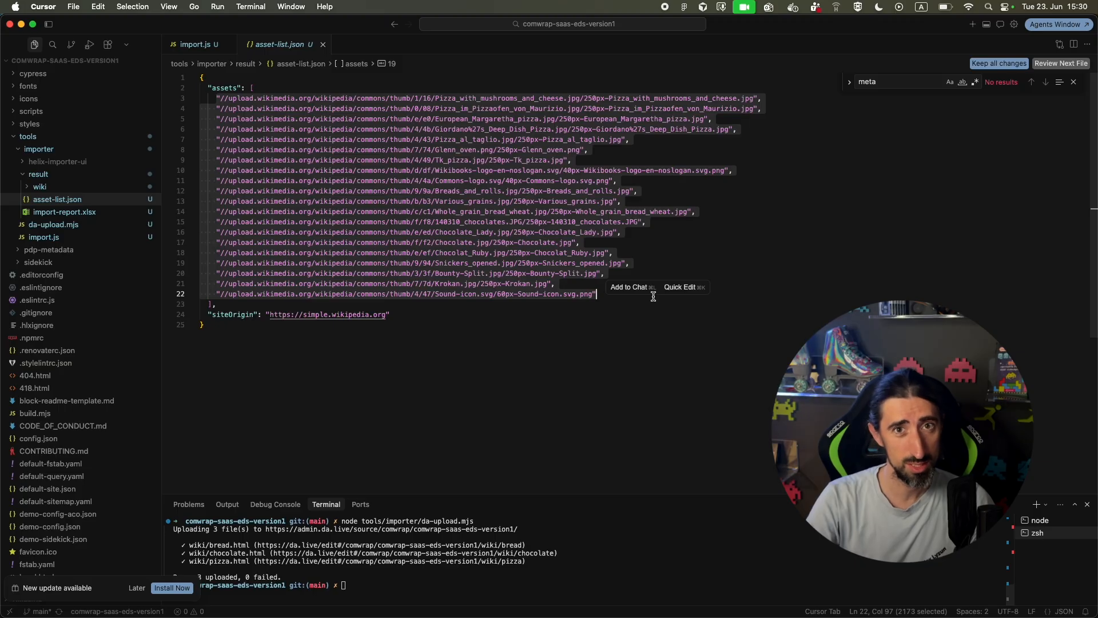
pyautogui.click(638, 375)
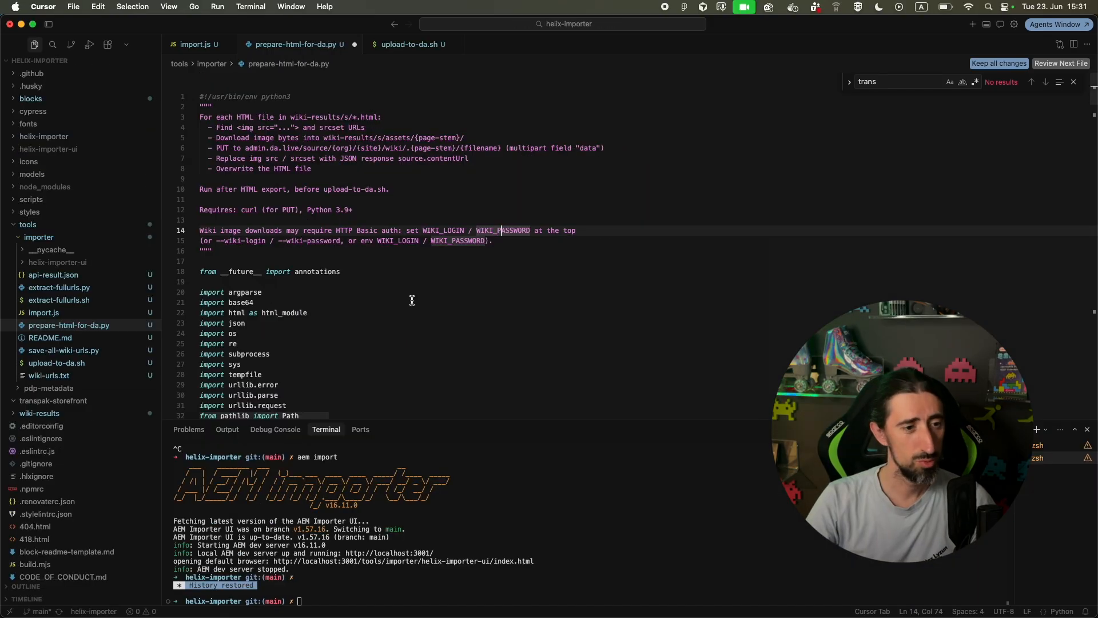
# Step: In the helix-importer project's prepare-html-for-da.py, examine the image upload URL and path segments in the build_put_url function
pyautogui.scroll(-10, 412, 300)
pyautogui.scroll(-10, 411, 300)
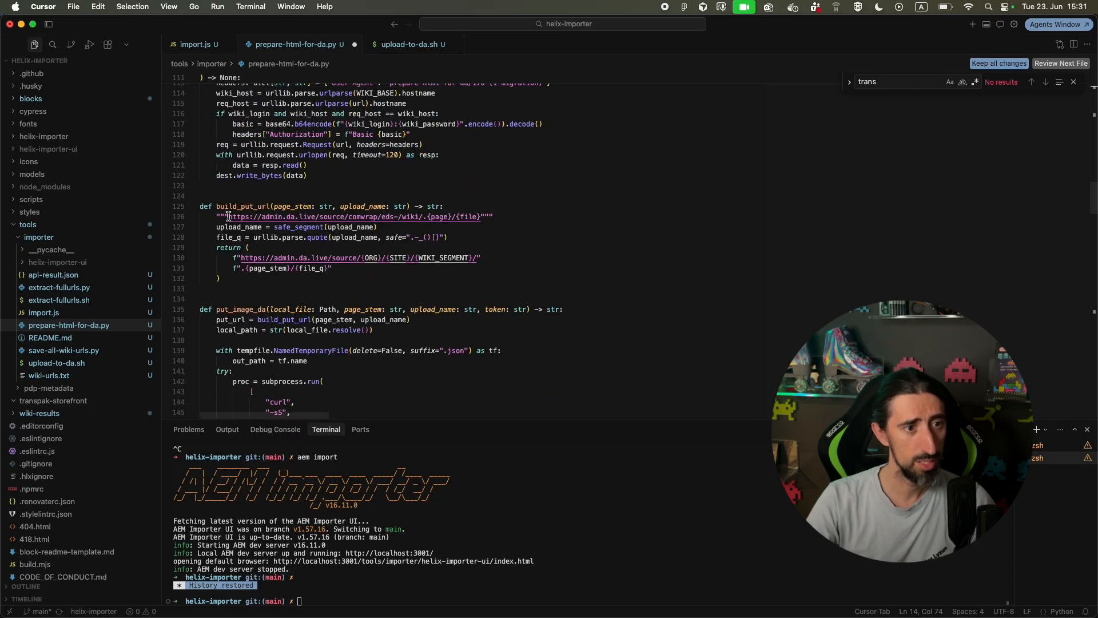
pyautogui.moveTo(229, 216); pyautogui.dragTo(294, 216)
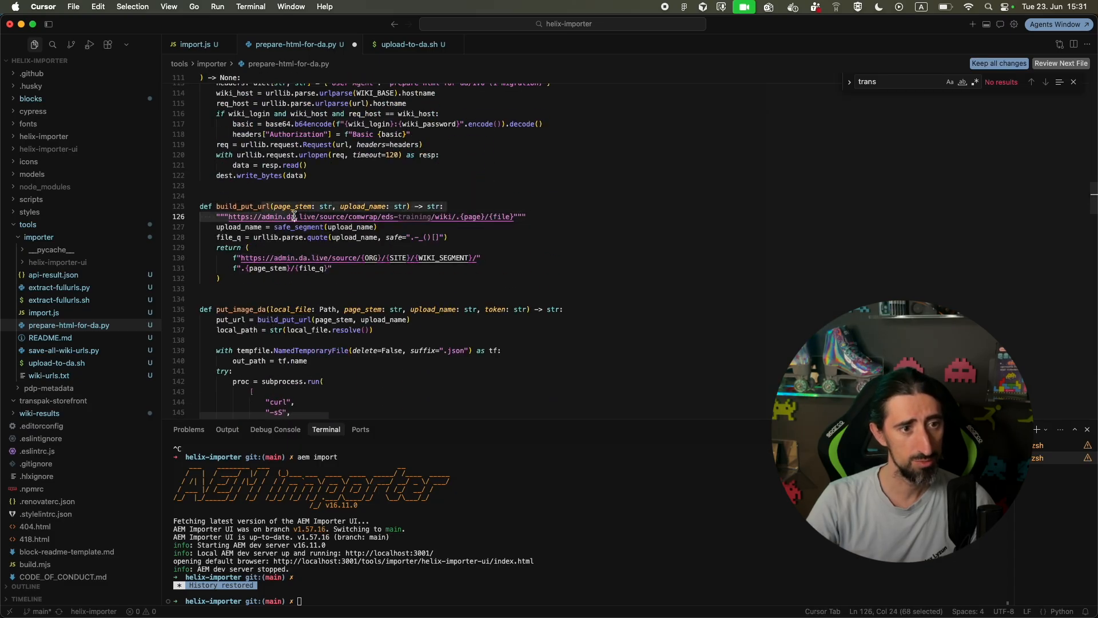
pyautogui.click(295, 216)
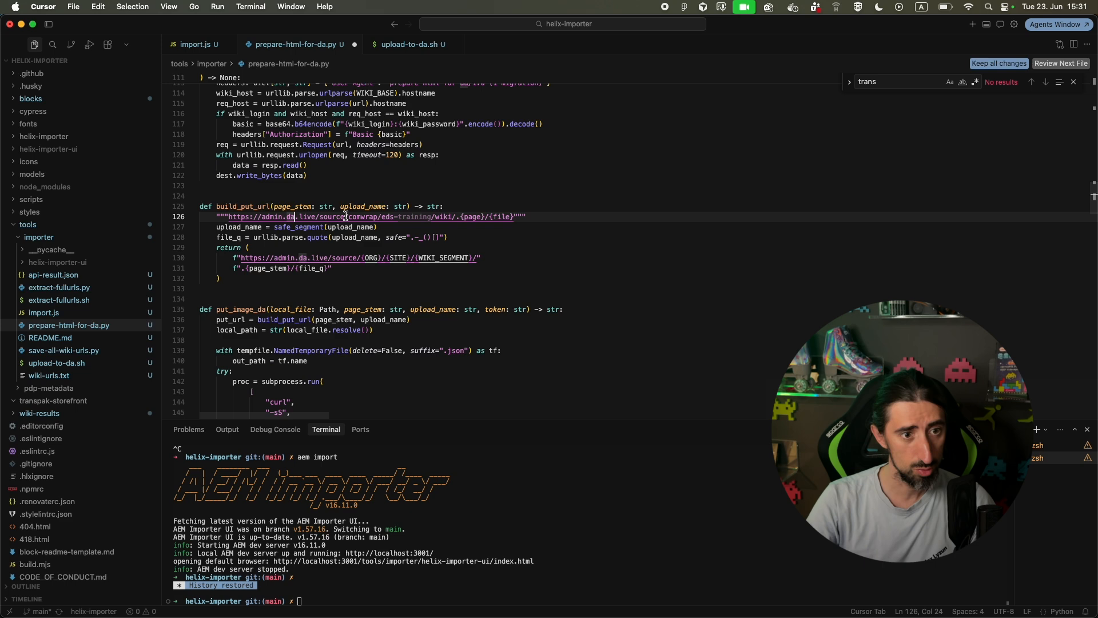
pyautogui.click(392, 216)
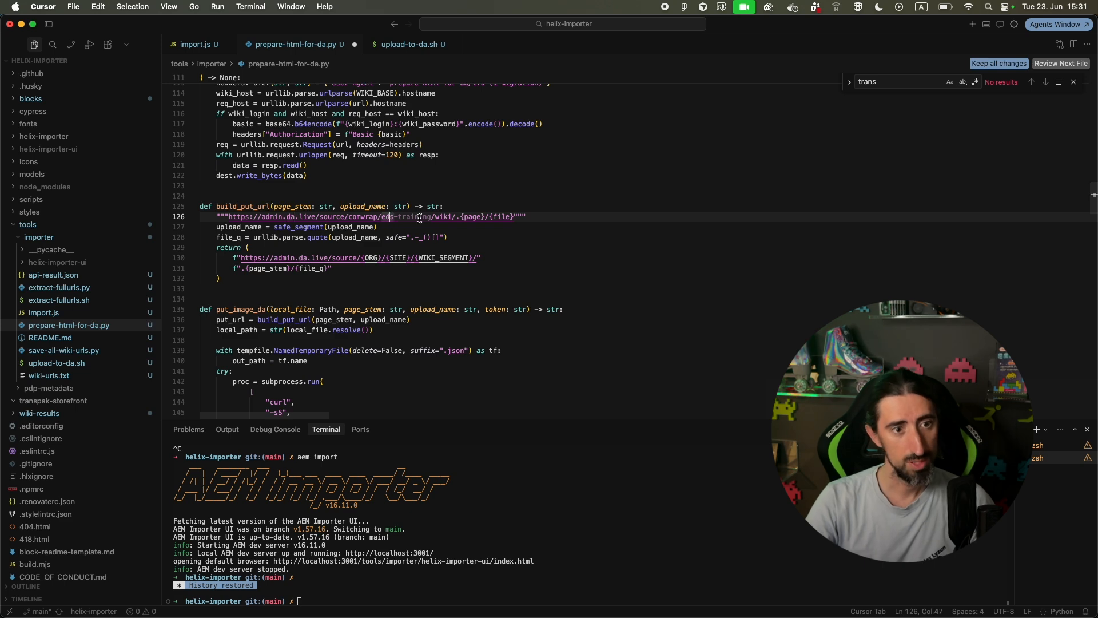
pyautogui.moveTo(458, 217); pyautogui.dragTo(427, 216)
pyautogui.doubleClick(463, 216)
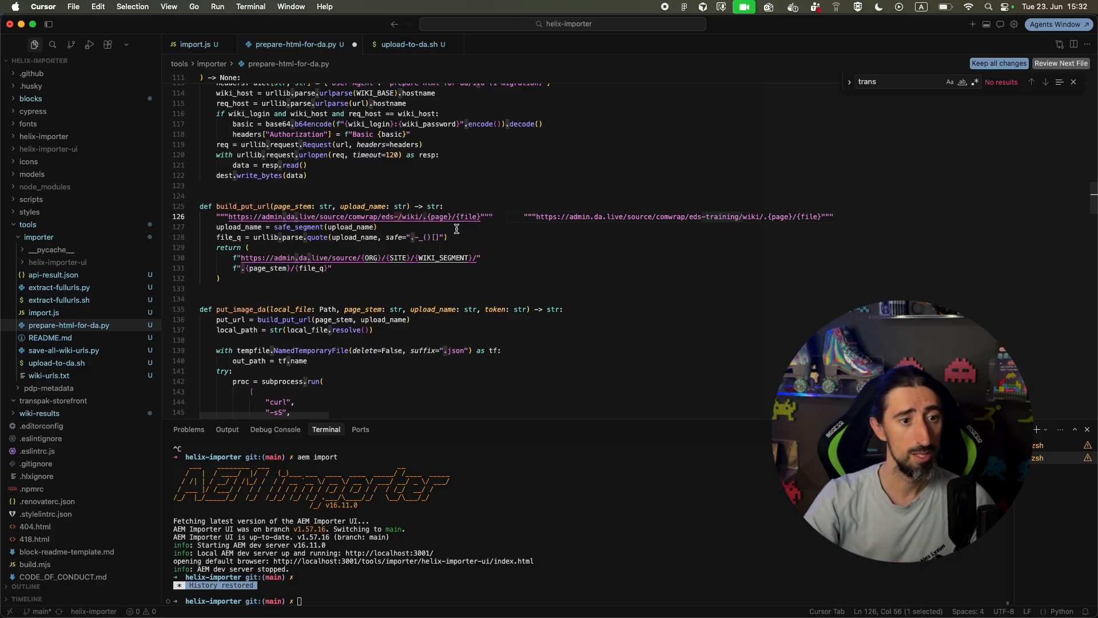
pyautogui.scroll(-3, 457, 228)
pyautogui.scroll(-5, 457, 229)
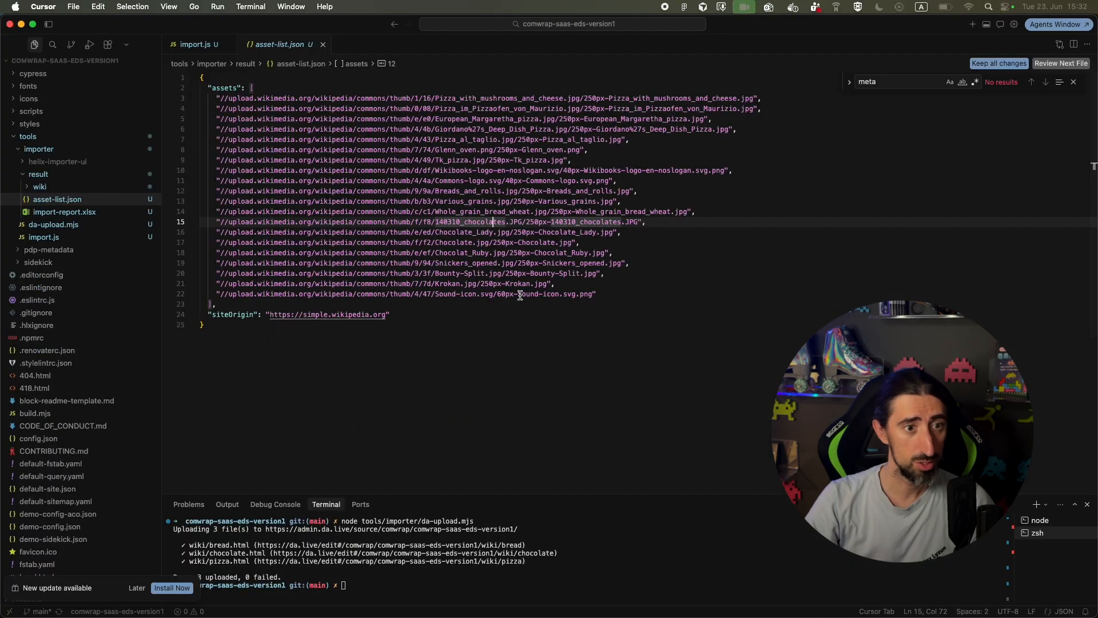
# Step: Review the DOM cleanup and metadata code in import.js and the image upload and replacement code in prepare-html-for-da.py
pyautogui.click(194, 45)
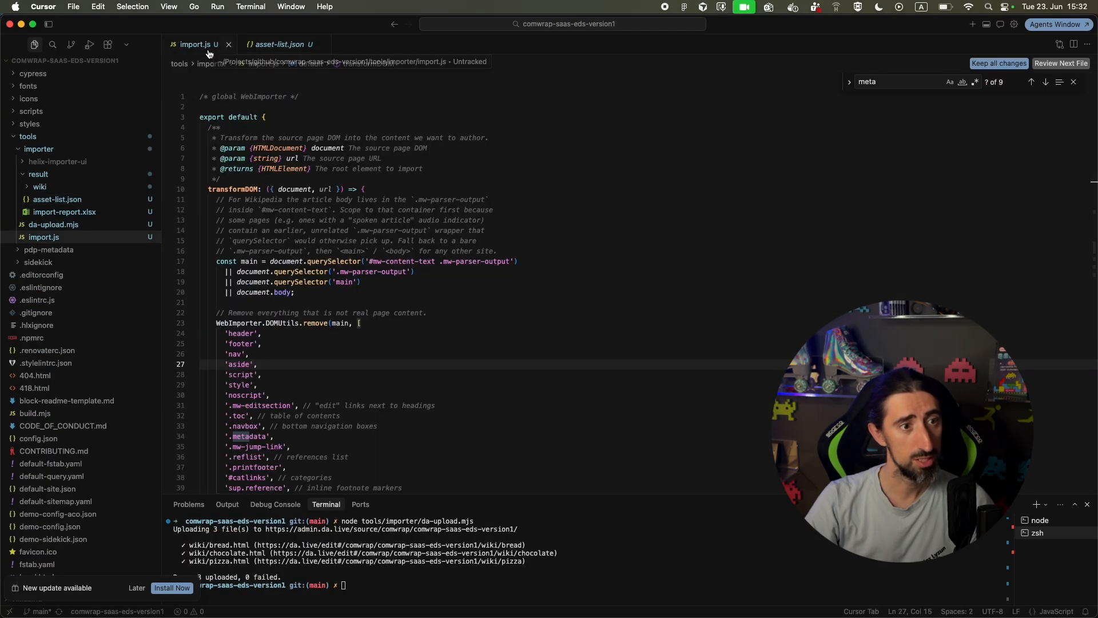
pyautogui.scroll(-4, 351, 270)
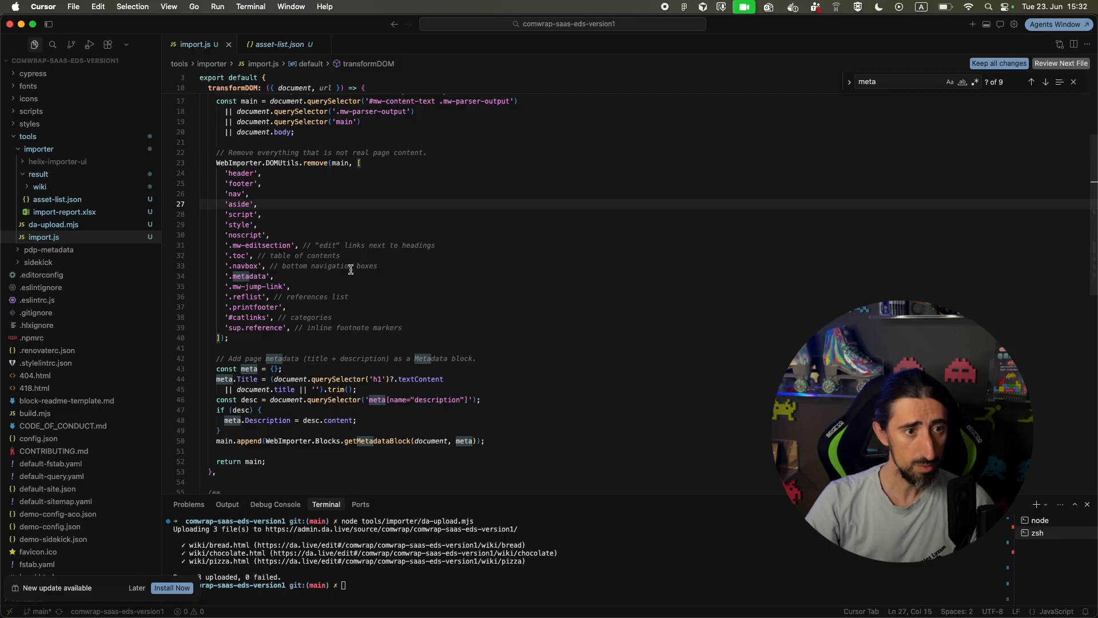
pyautogui.press('super+grave')
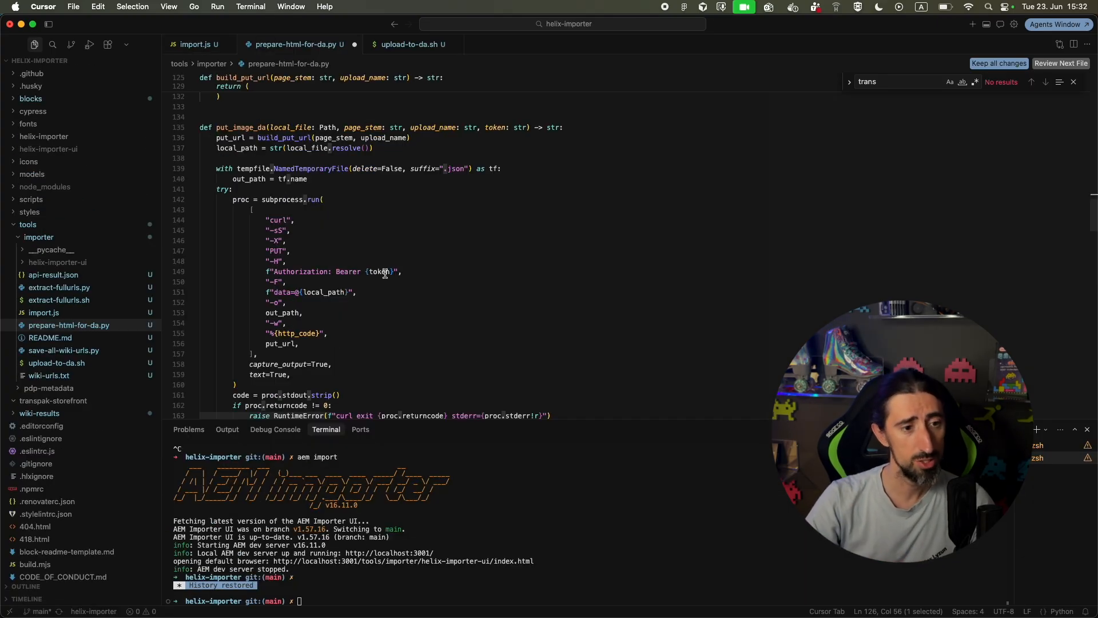
pyautogui.scroll(-12, 435, 297)
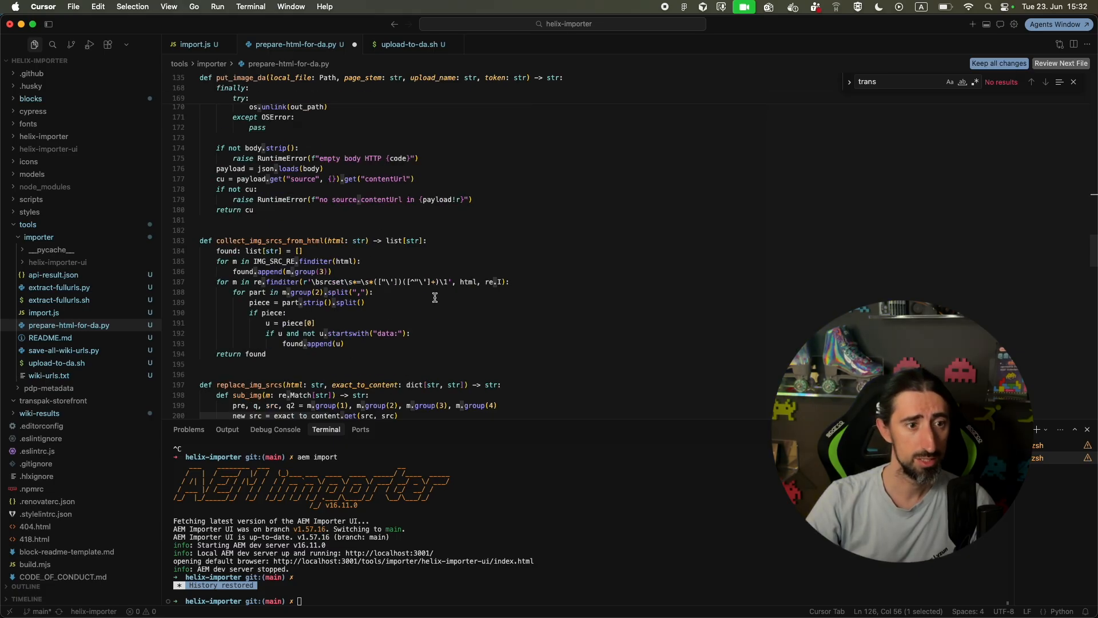
pyautogui.scroll(-15, 435, 298)
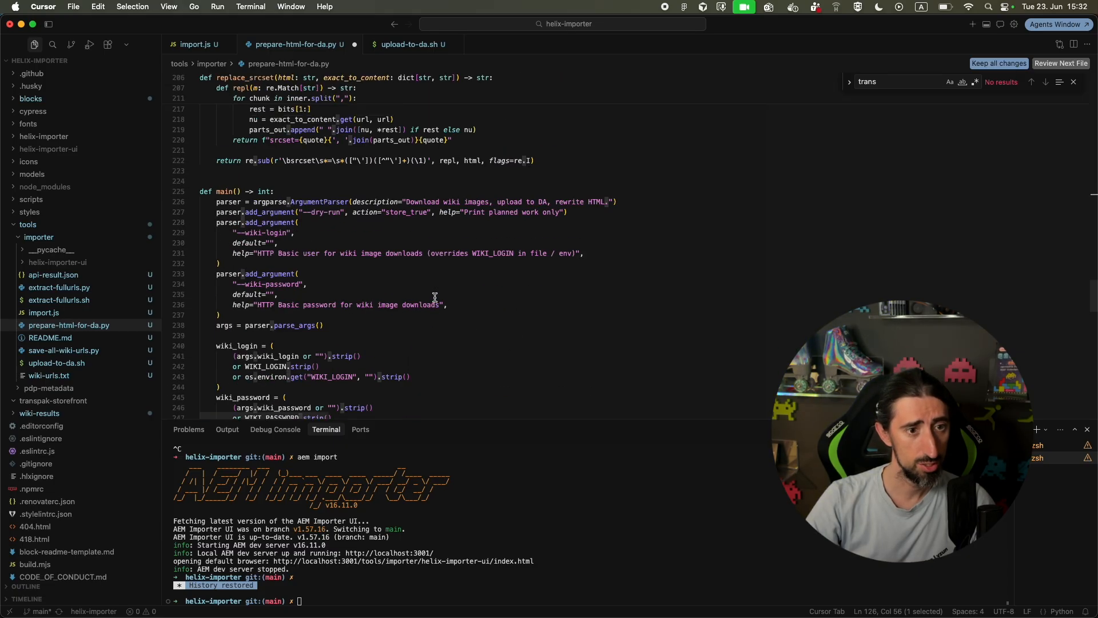
pyautogui.scroll(-12, 435, 297)
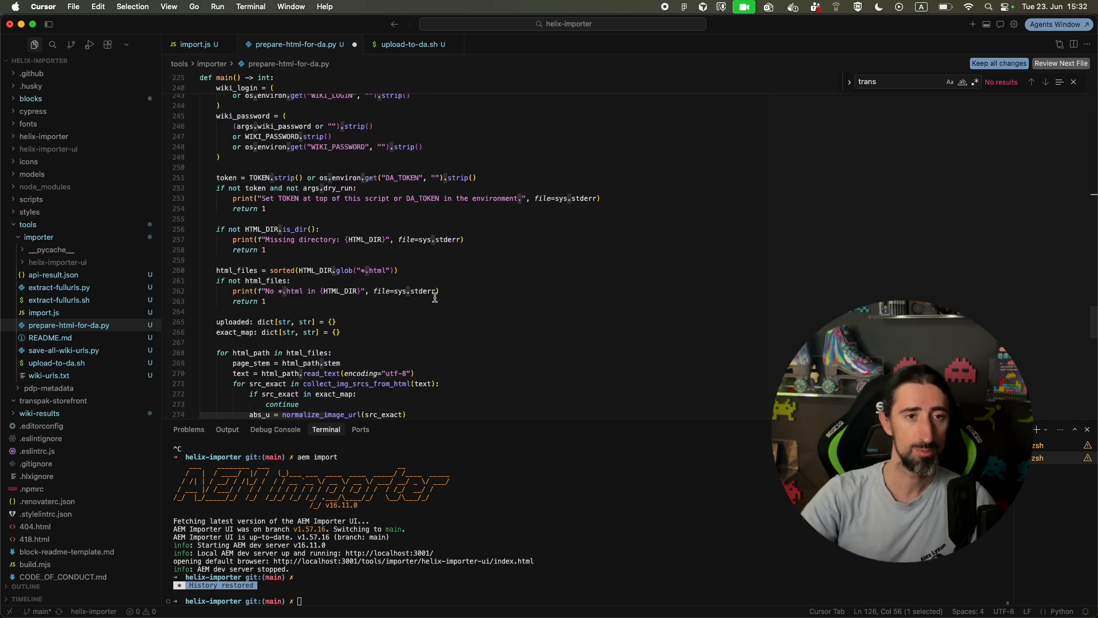
pyautogui.scroll(20, 549, 270)
pyautogui.scroll(20, 549, 270)
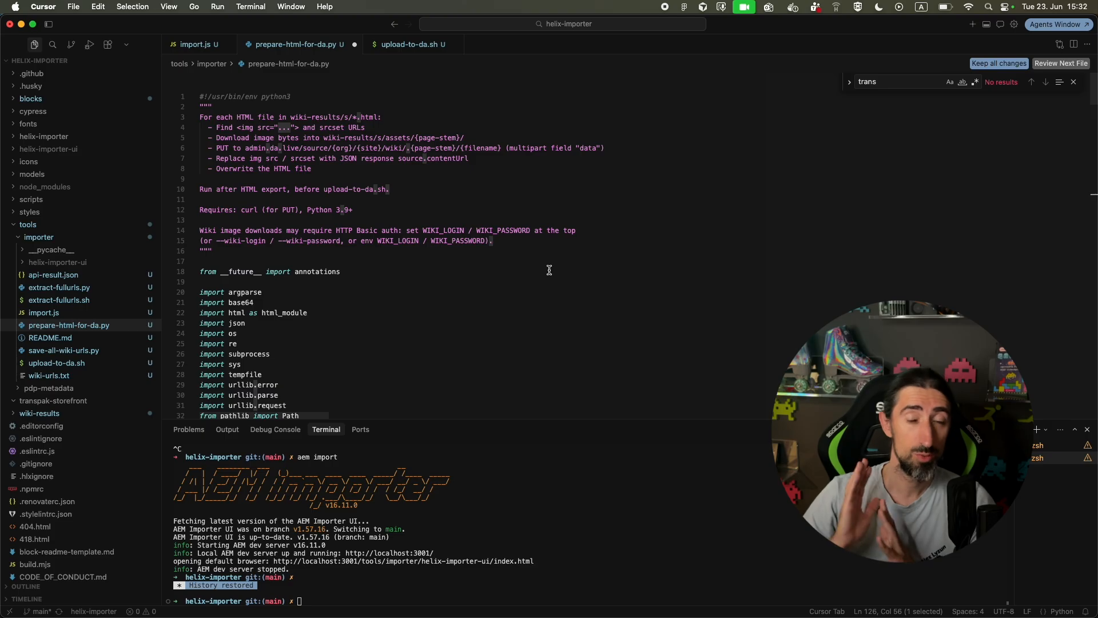